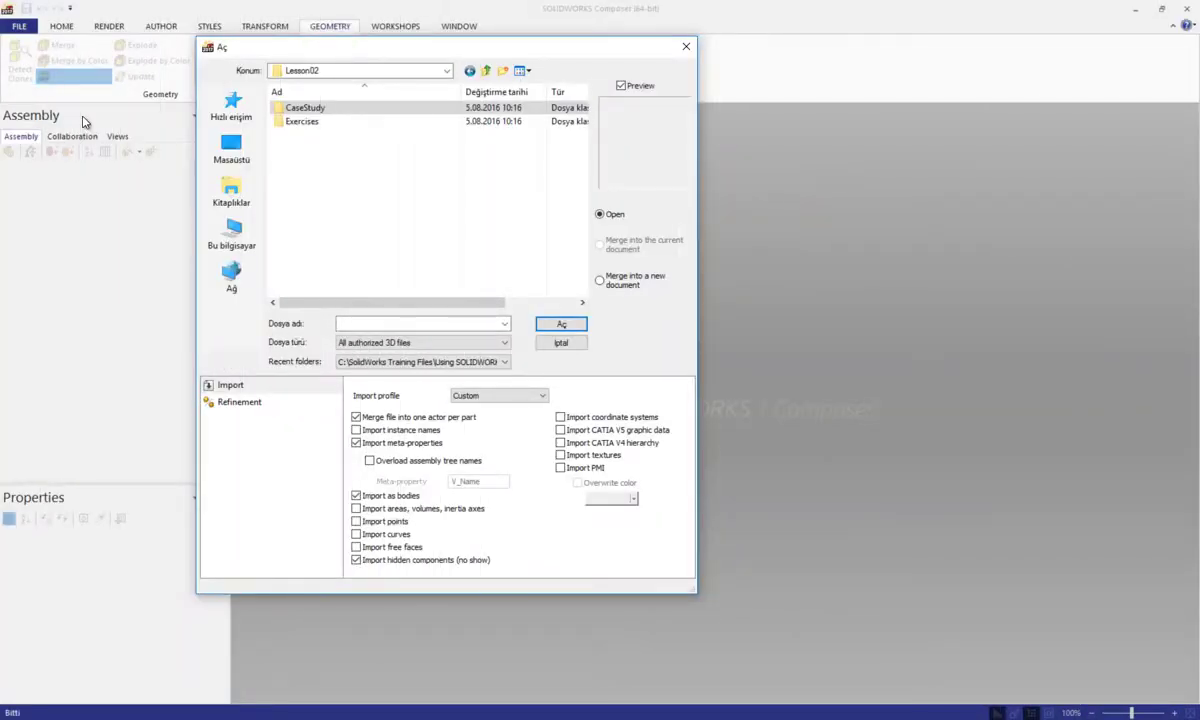
# Open the GV-Pump model from the Lesson02 > CaseStudy folder.
pyautogui.click(487, 74)
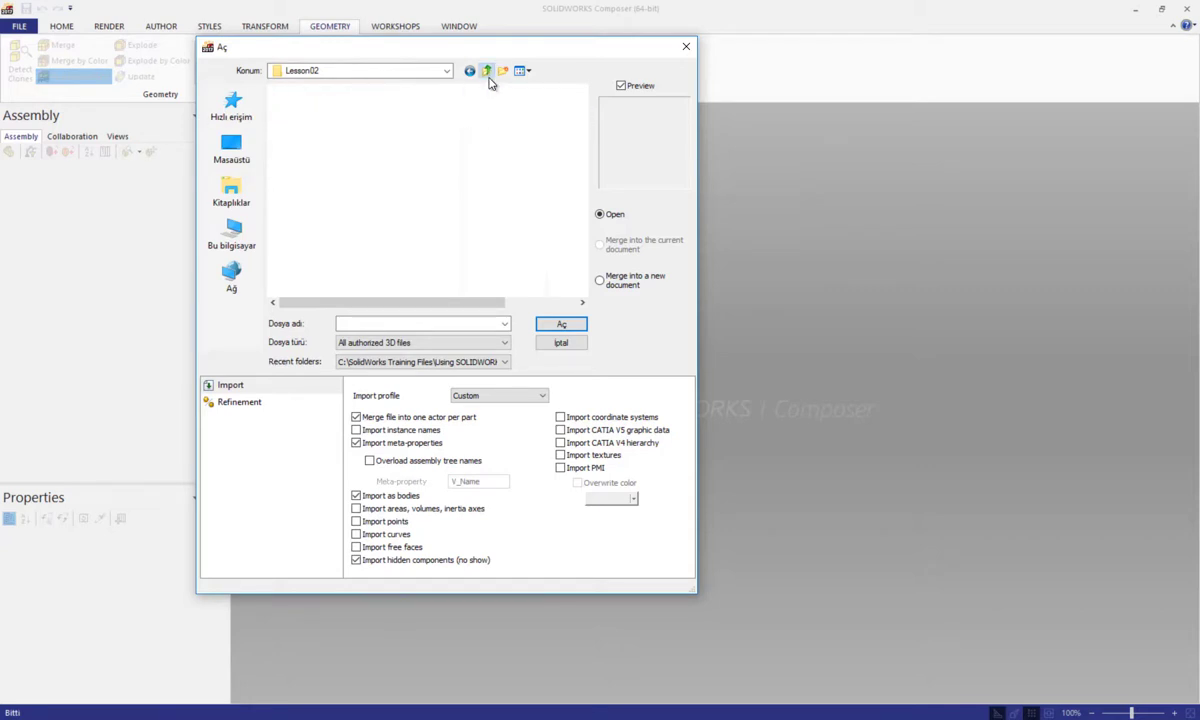
pyautogui.doubleClick(333, 133)
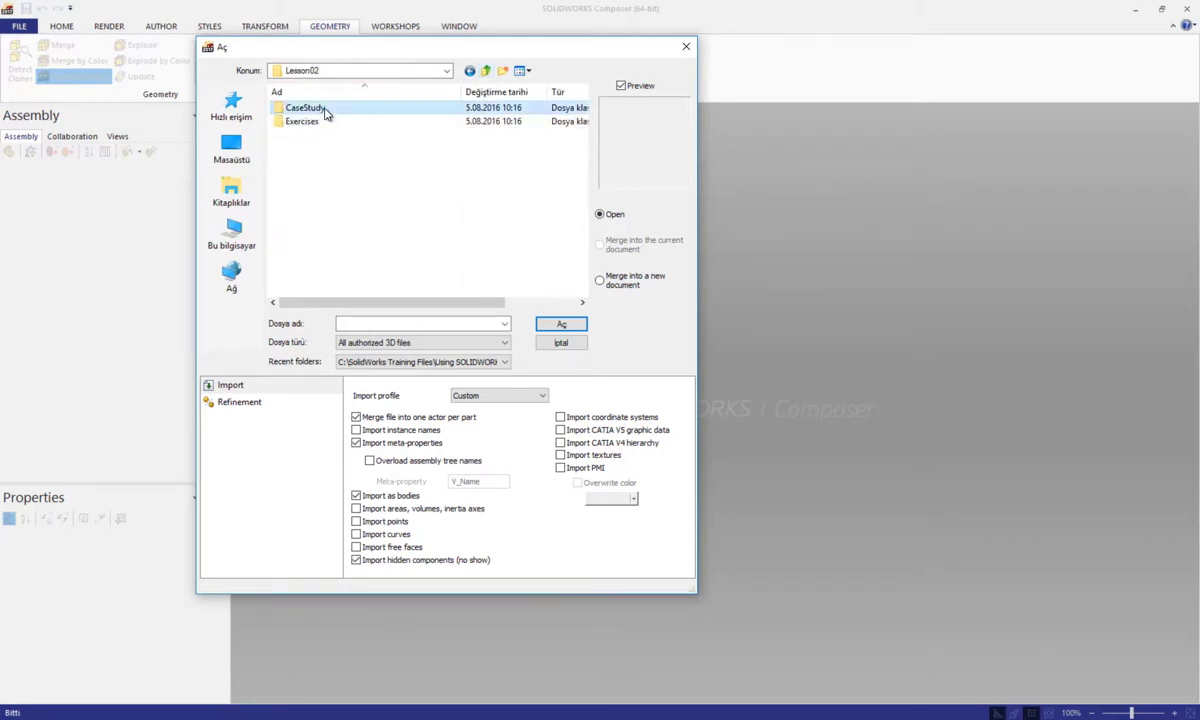
pyautogui.doubleClick(325, 109)
pyautogui.doubleClick(327, 121)
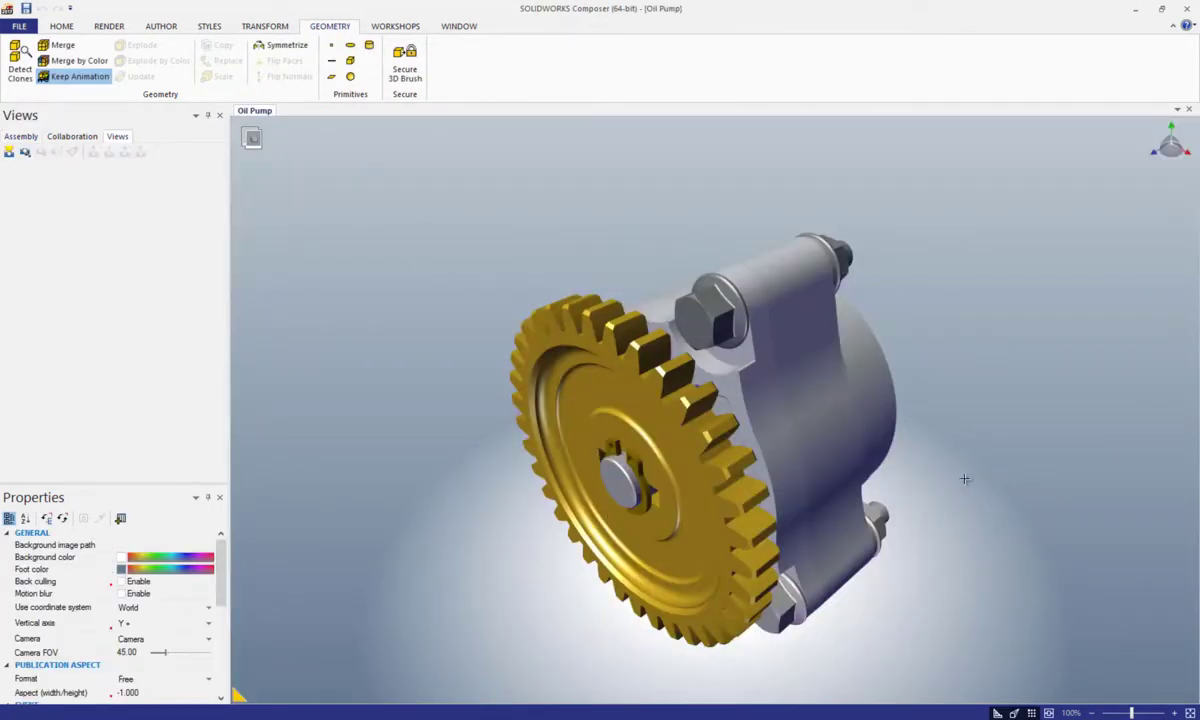
# Save the front gear view as a new view and rename it 'varsayılan'.
pyautogui.rightClick(923, 477)
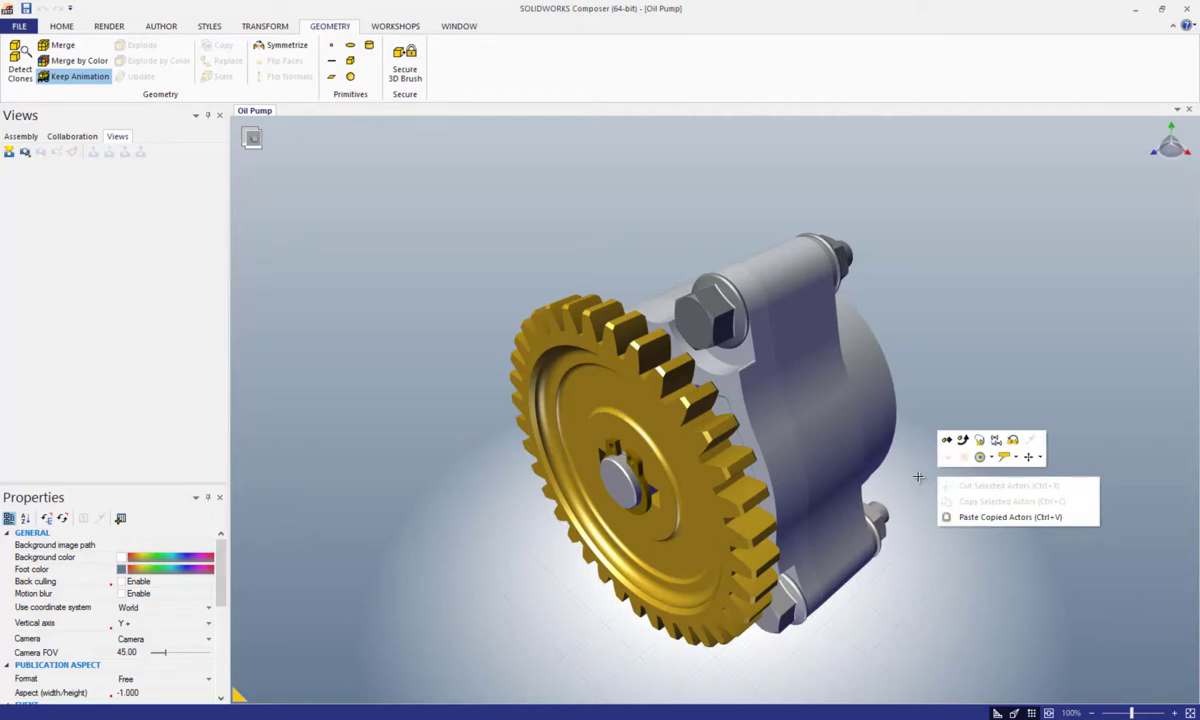
pyautogui.click(918, 477)
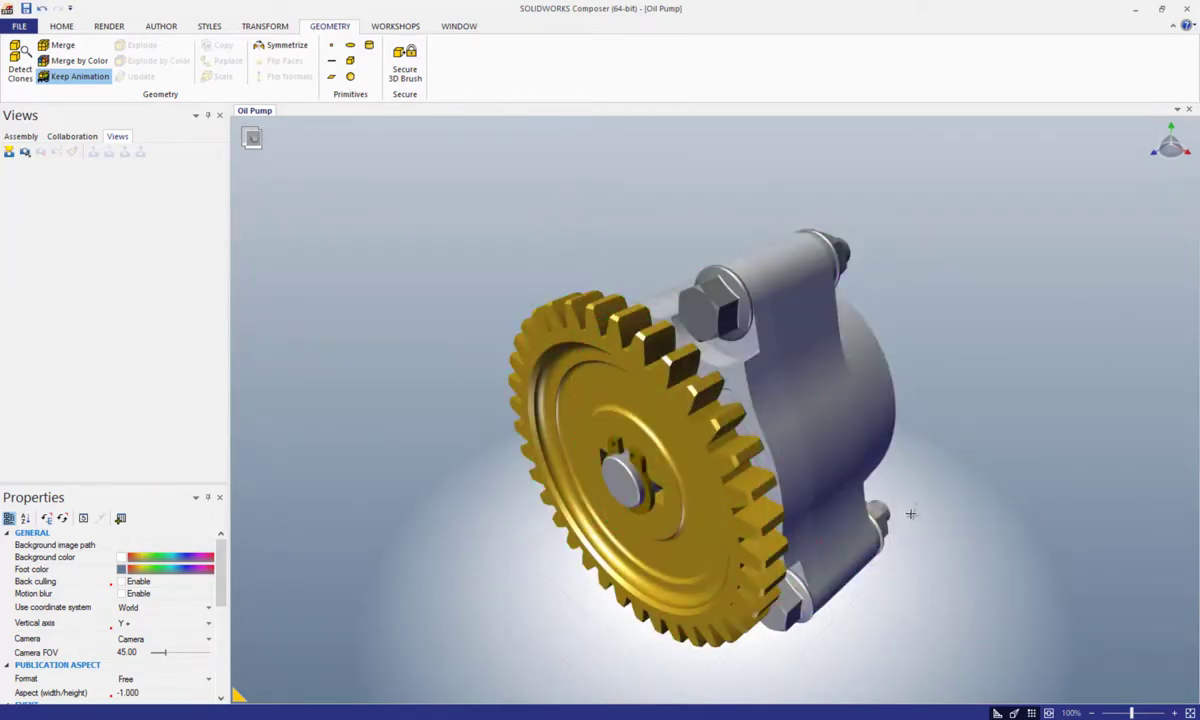
pyautogui.scroll(3, 900, 510)
pyautogui.scroll(-3, 900, 508)
pyautogui.scroll(-2, 898, 506)
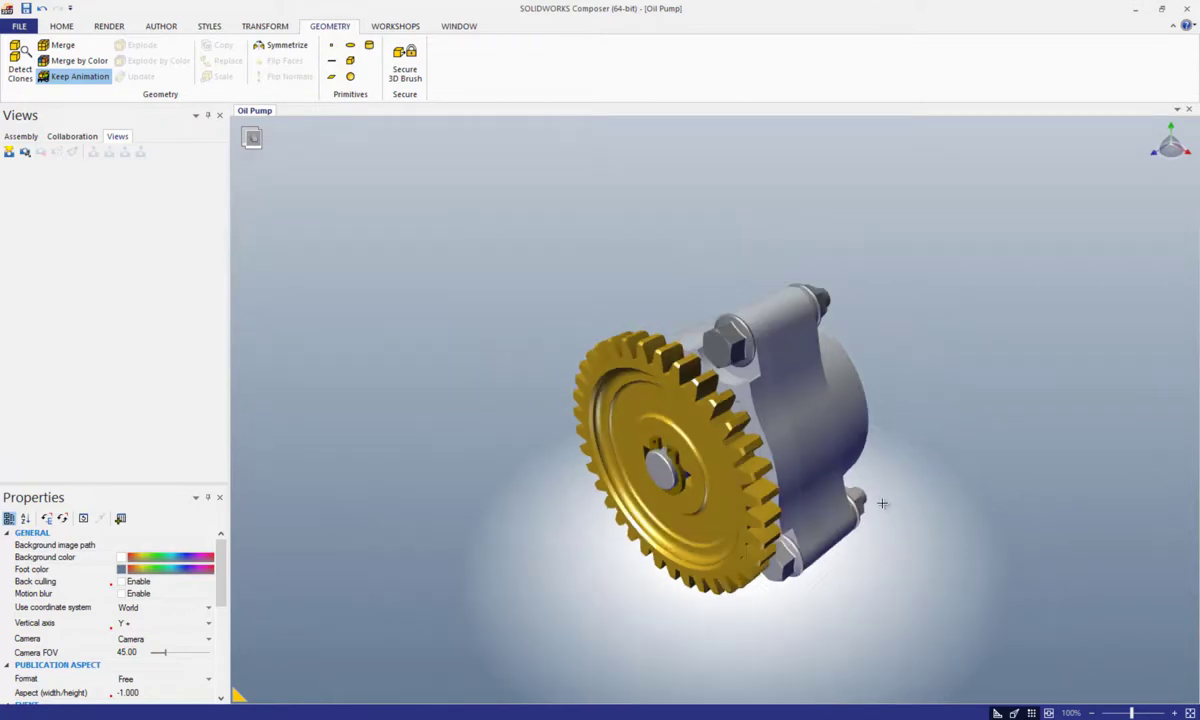
pyautogui.click(10, 152)
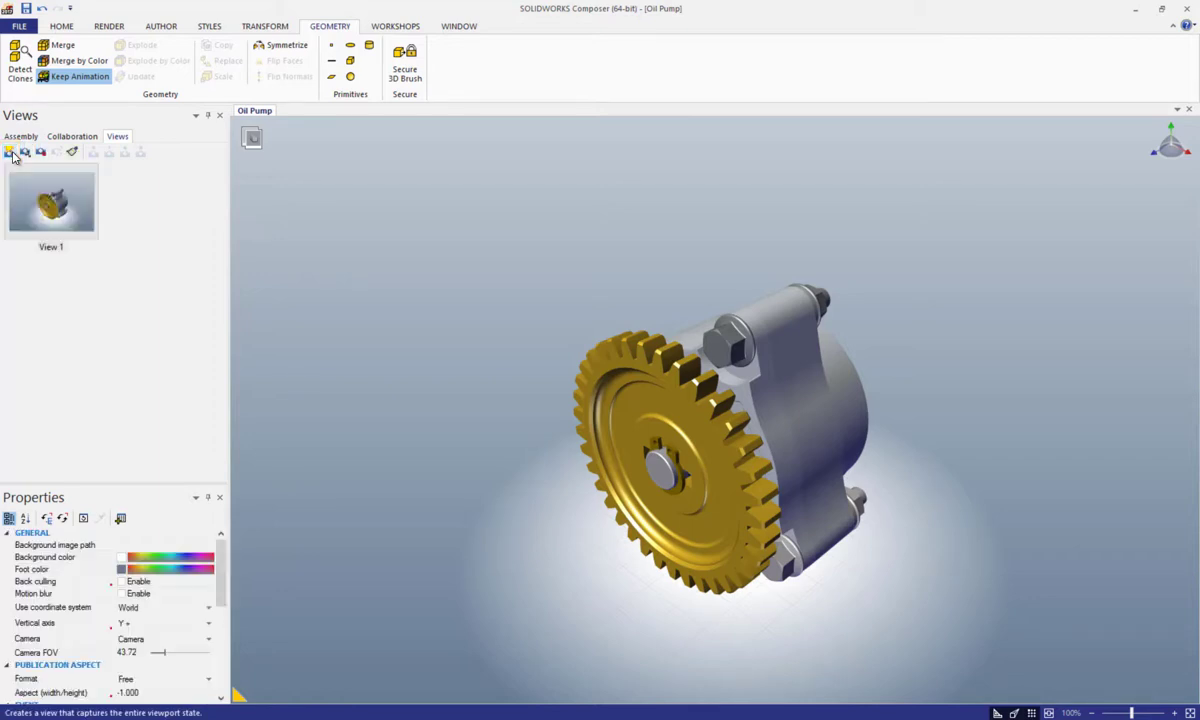
pyautogui.click(72, 238)
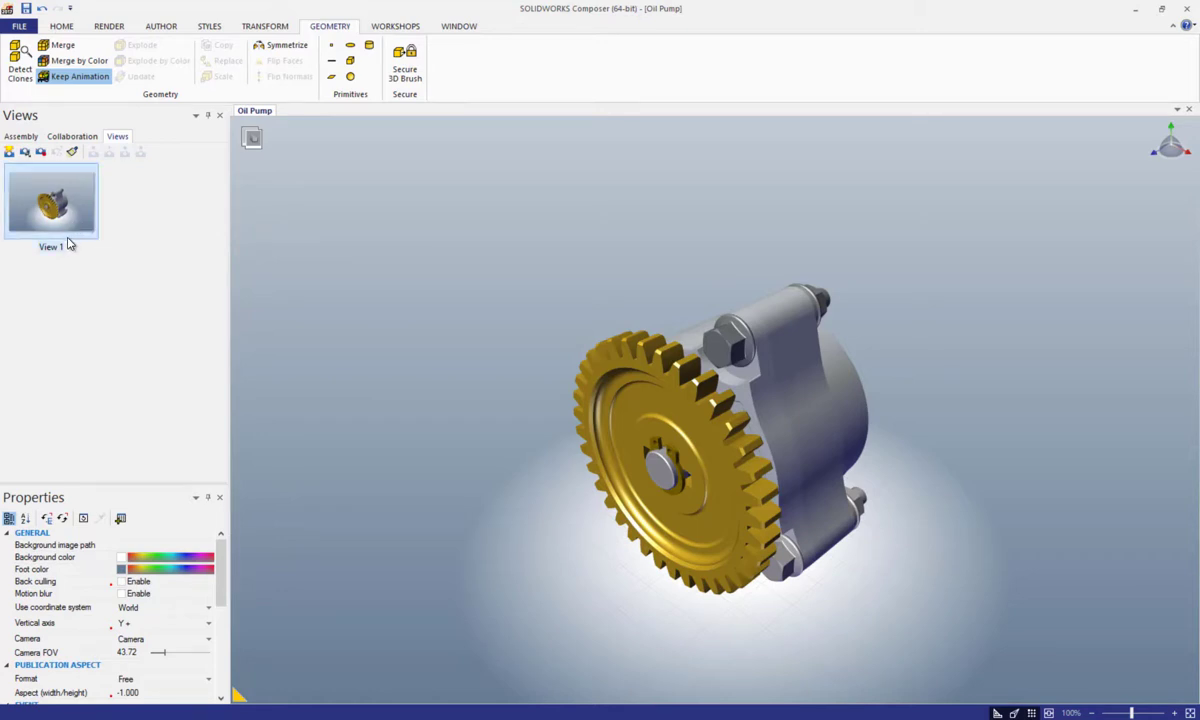
pyautogui.click(65, 248)
pyautogui.write('varsay')
pyautogui.write('ılan')
pyautogui.click(531, 439)
# Orbit to a side view, save it as View 2, and compare it with varsayılan.
pyautogui.moveTo(531, 439); pyautogui.dragTo(720, 460)
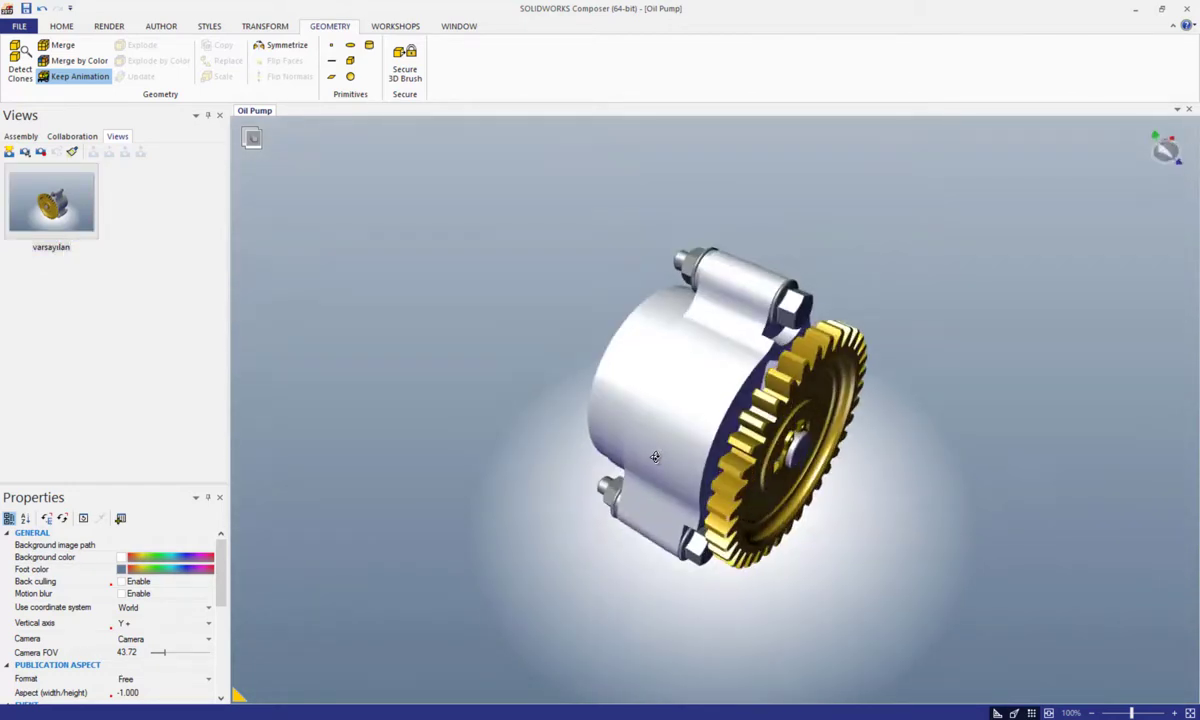
pyautogui.click(8, 154)
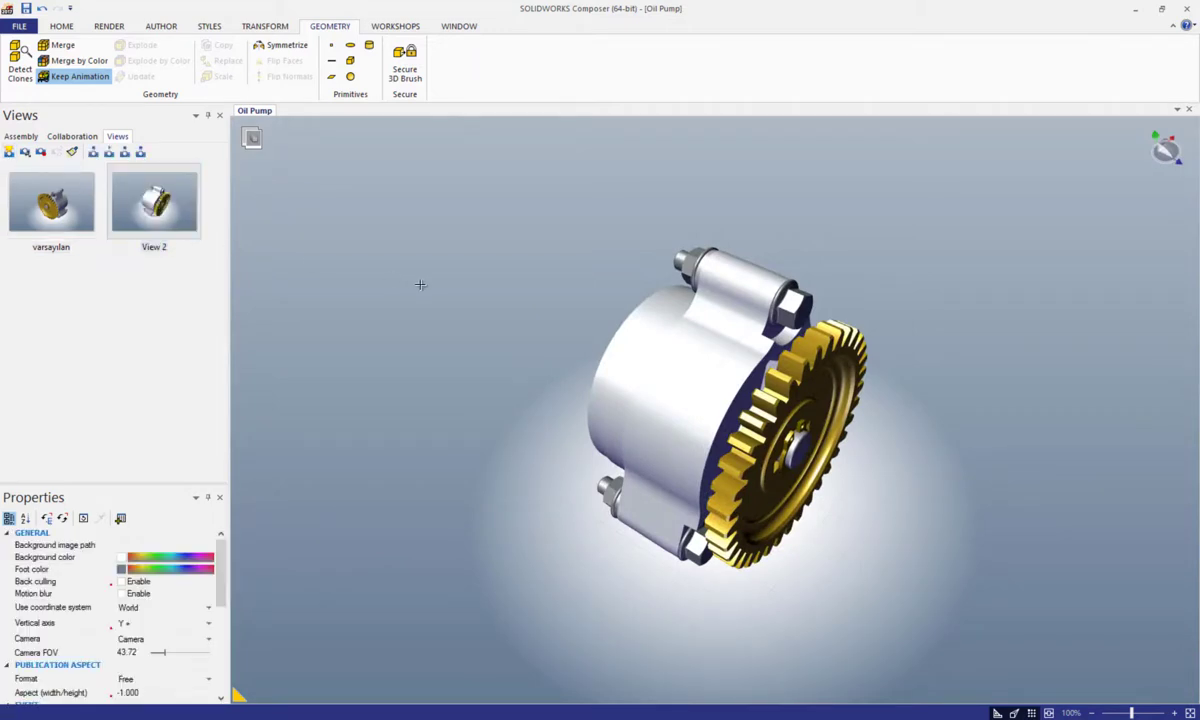
pyautogui.click(85, 215)
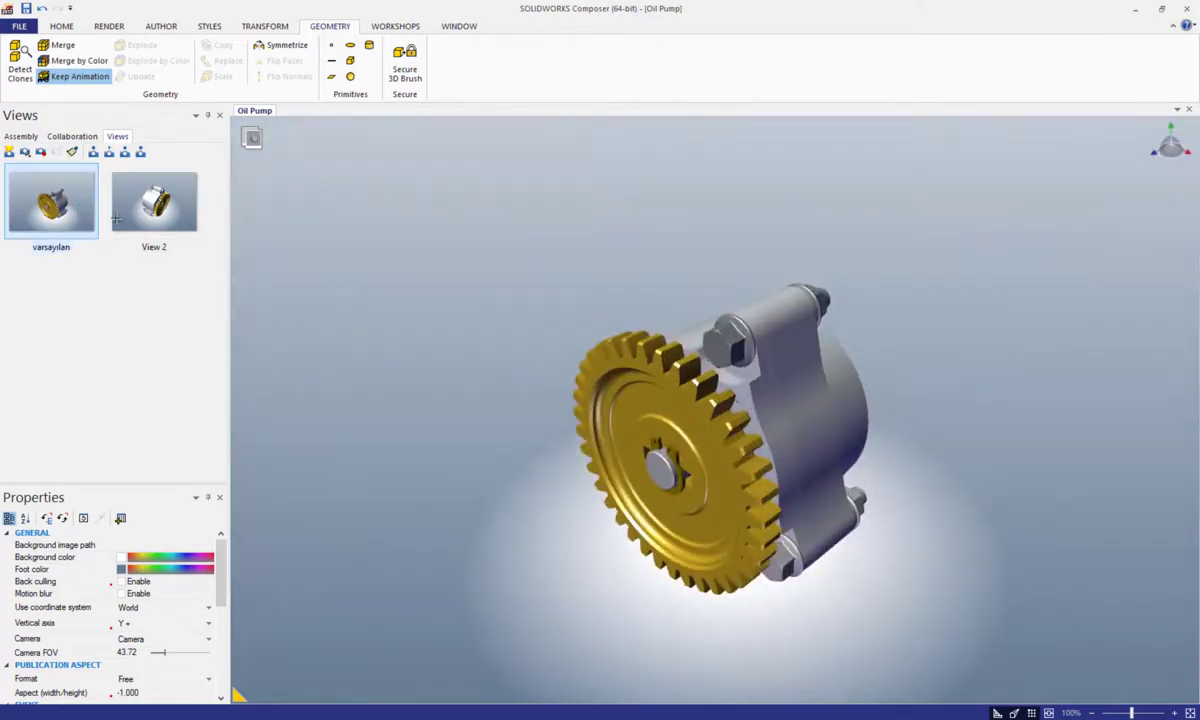
pyautogui.click(158, 215)
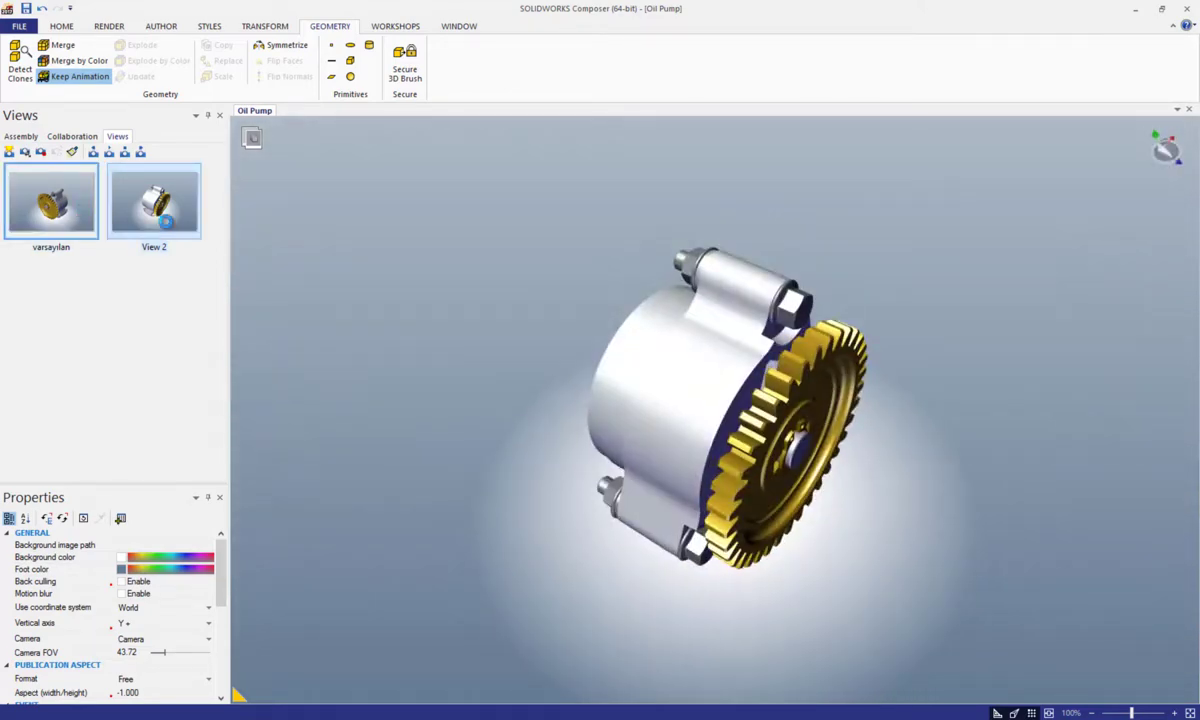
pyautogui.click(69, 213)
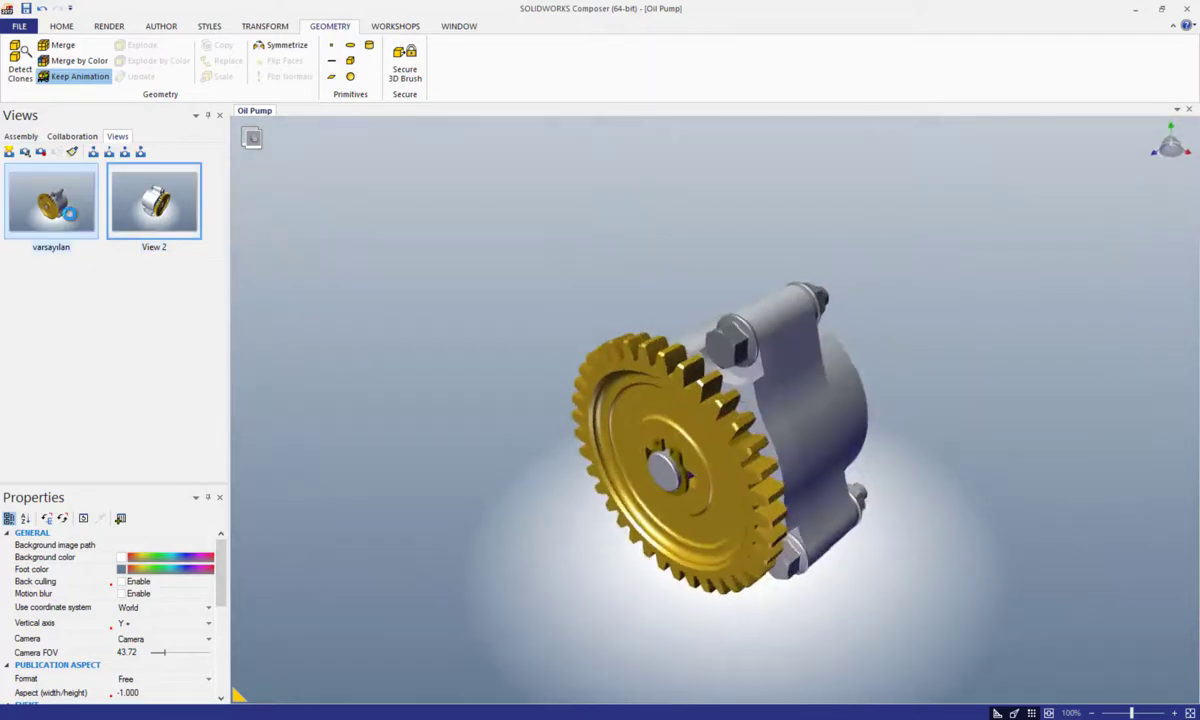
# Try the Smooth, Smooth with outlines, Shaded illustration and coloured shaded illustration render modes.
pyautogui.click(110, 27)
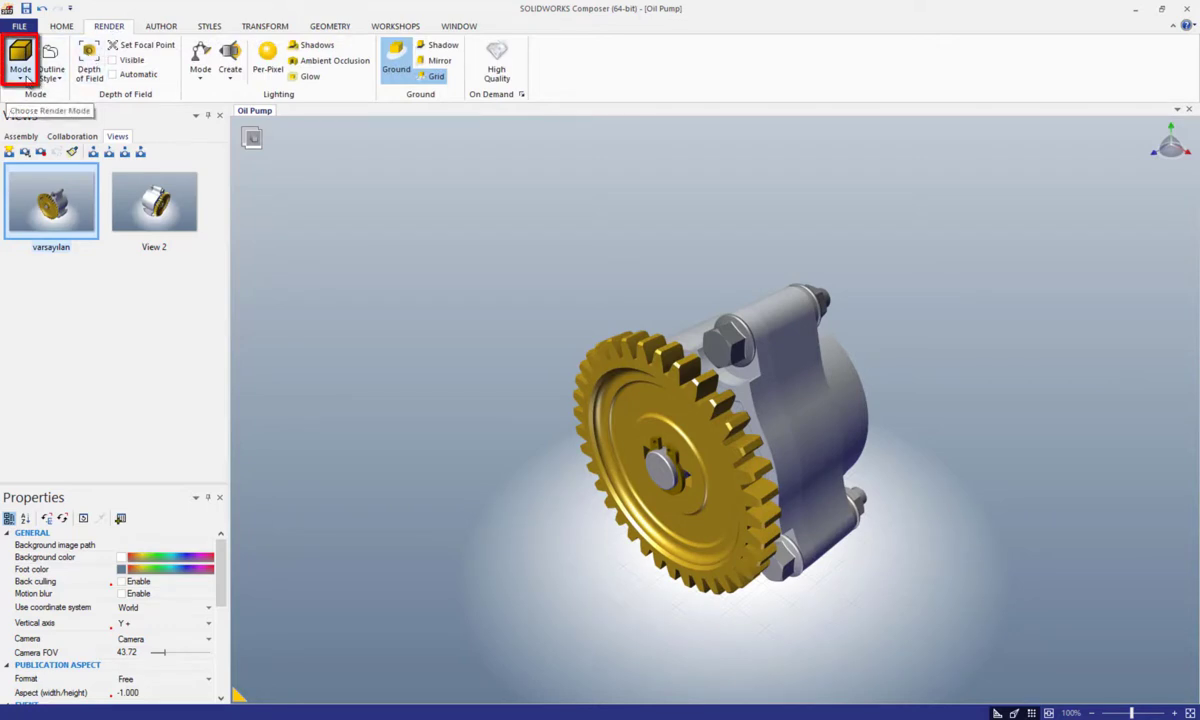
pyautogui.click(20, 76)
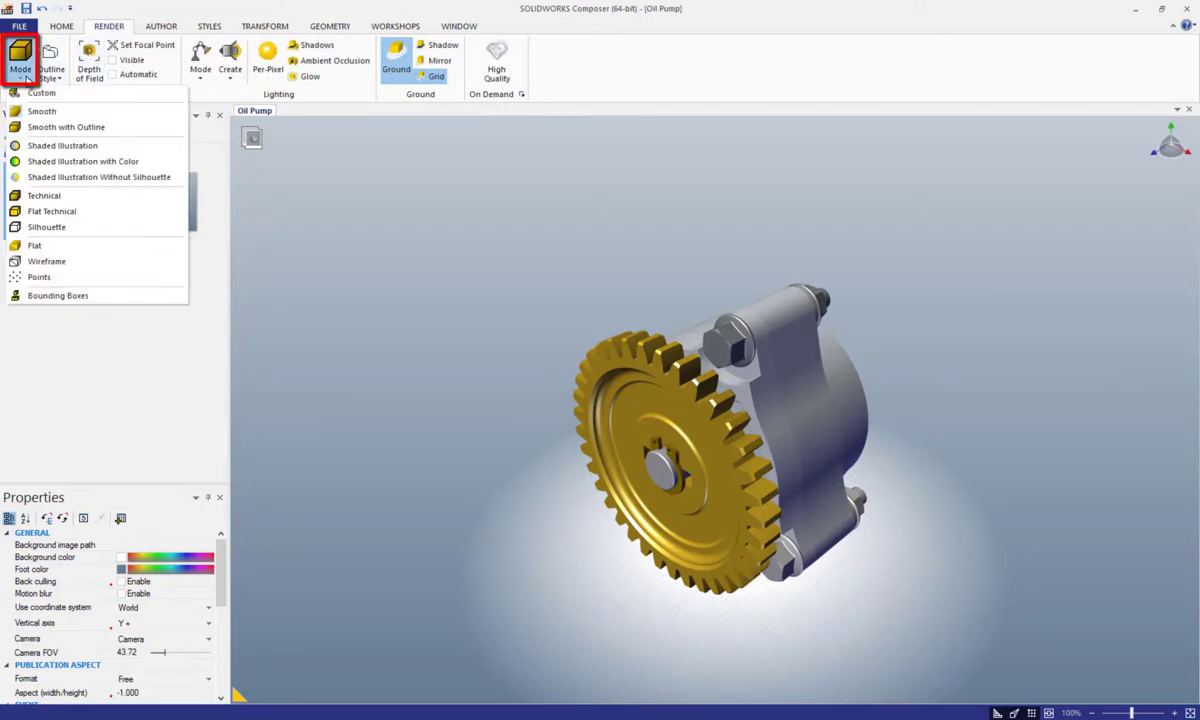
pyautogui.click(30, 111)
pyautogui.click(24, 78)
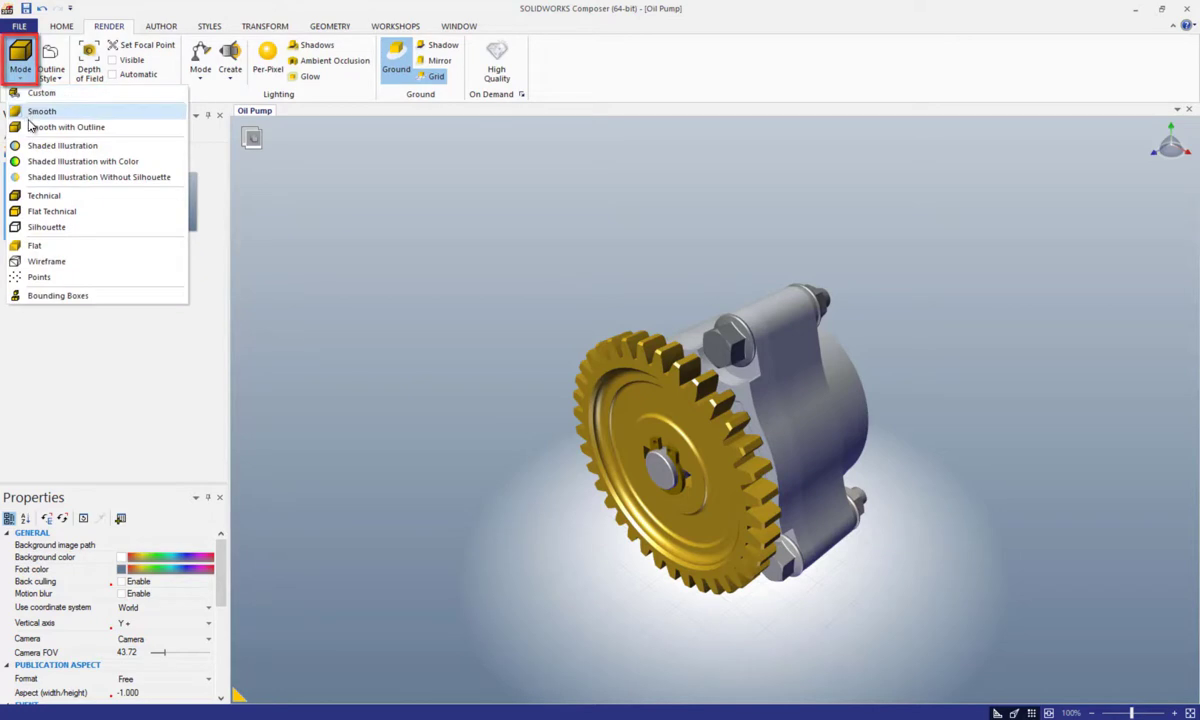
pyautogui.click(30, 117)
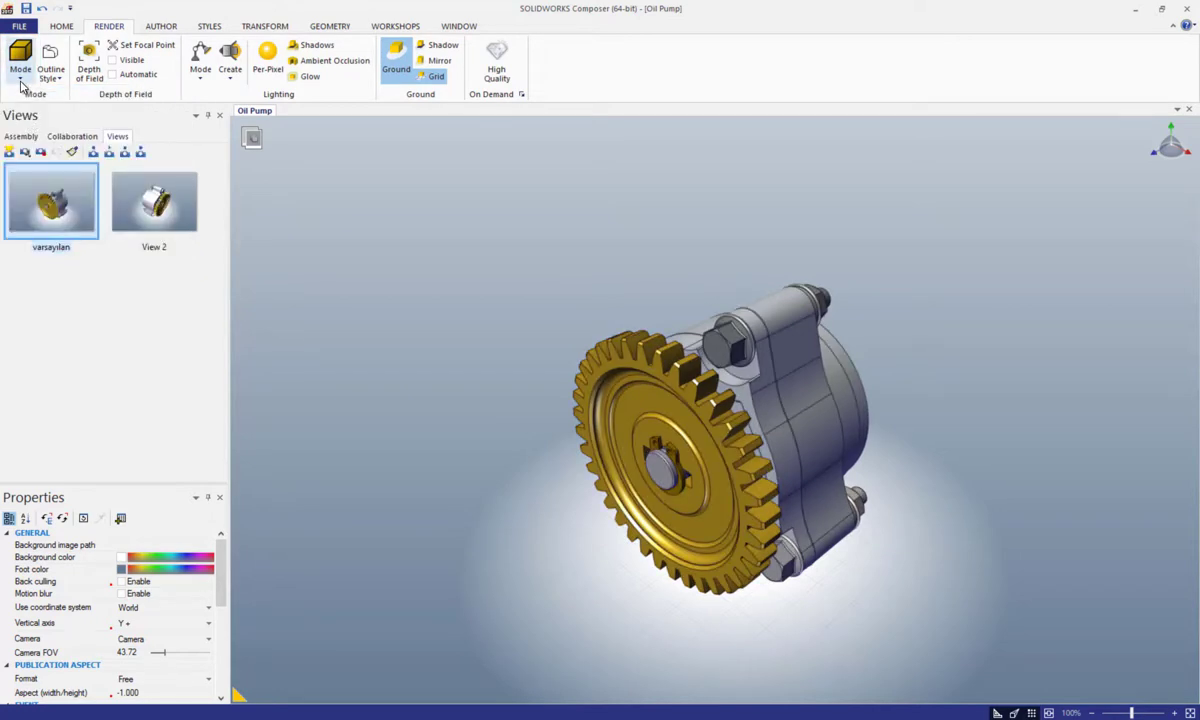
pyautogui.click(20, 72)
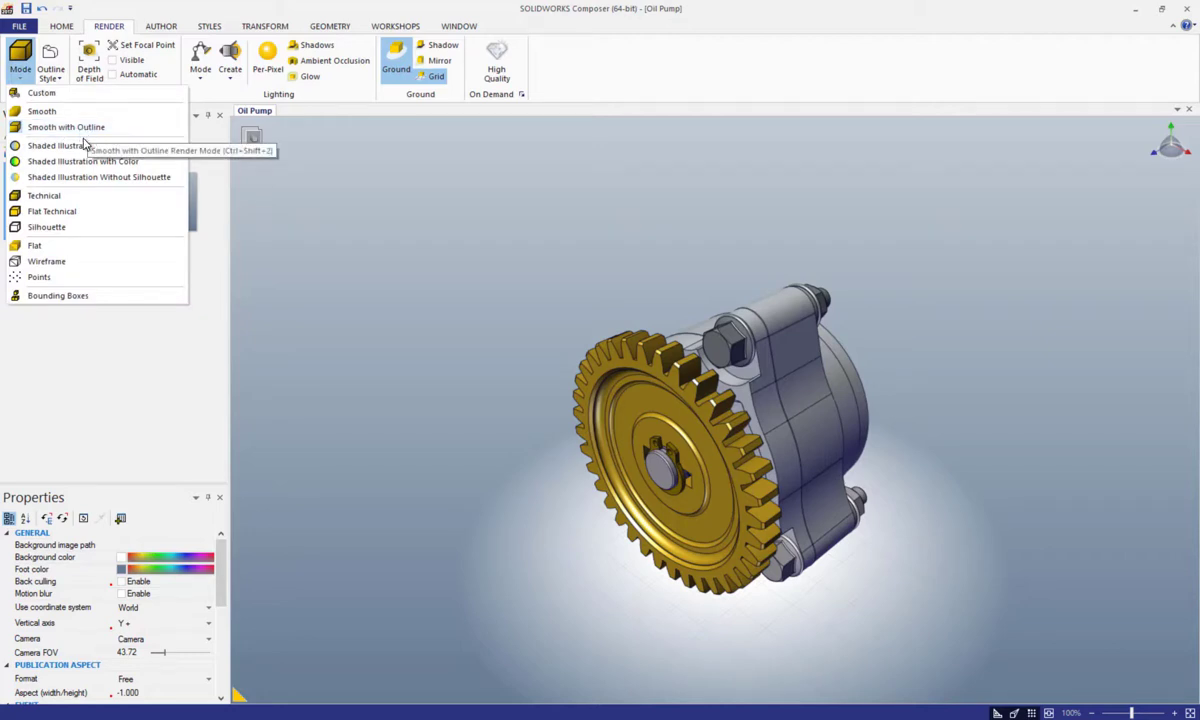
pyautogui.click(80, 146)
pyautogui.click(20, 70)
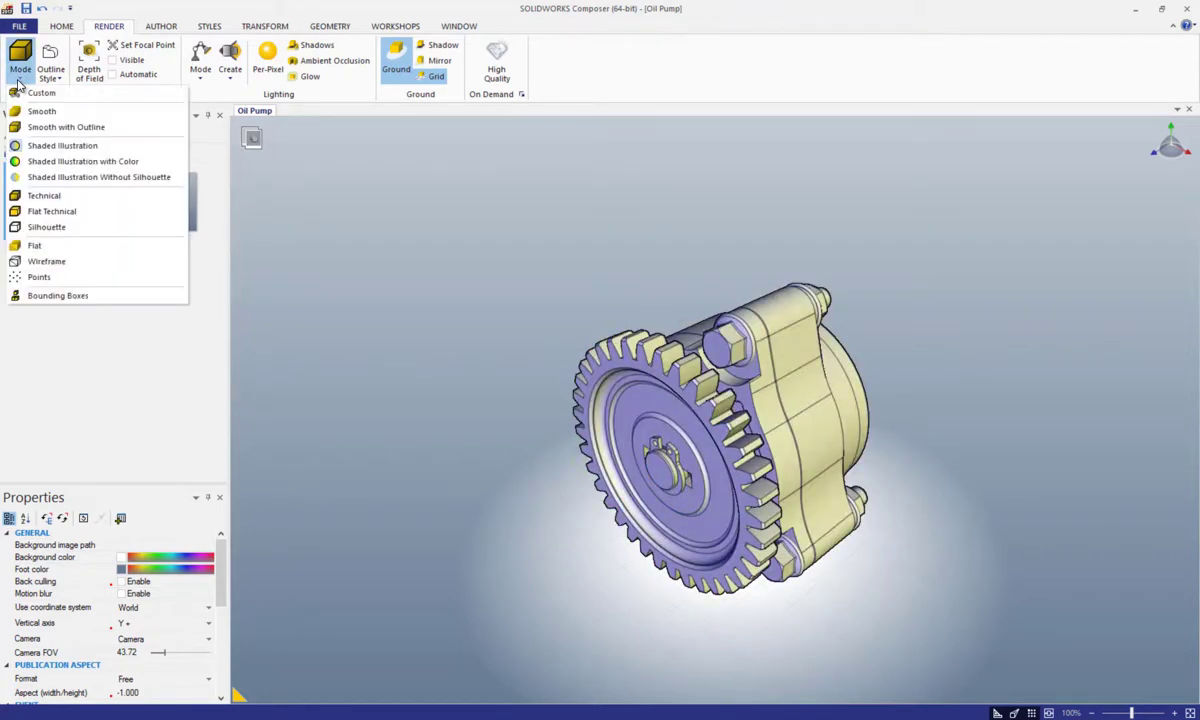
pyautogui.click(37, 163)
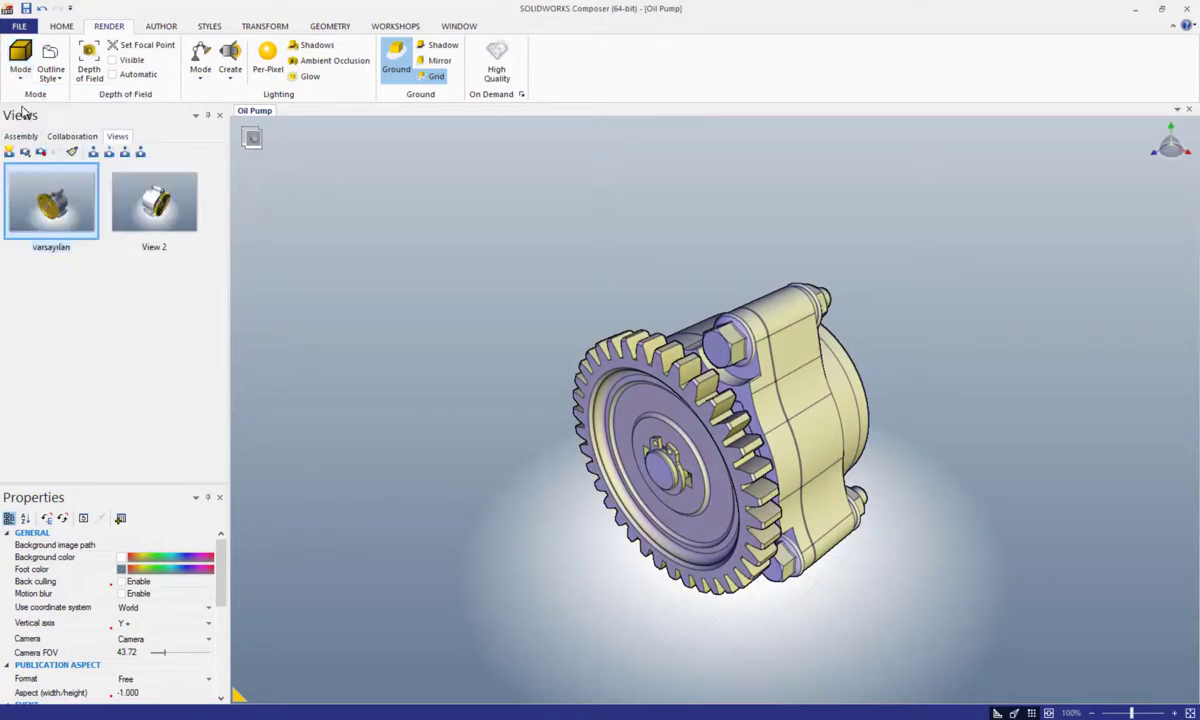
# Try the no-silhouette, technical, flat technical and silhouette-only modes, then settle on shaded with dark outlines.
pyautogui.click(20, 70)
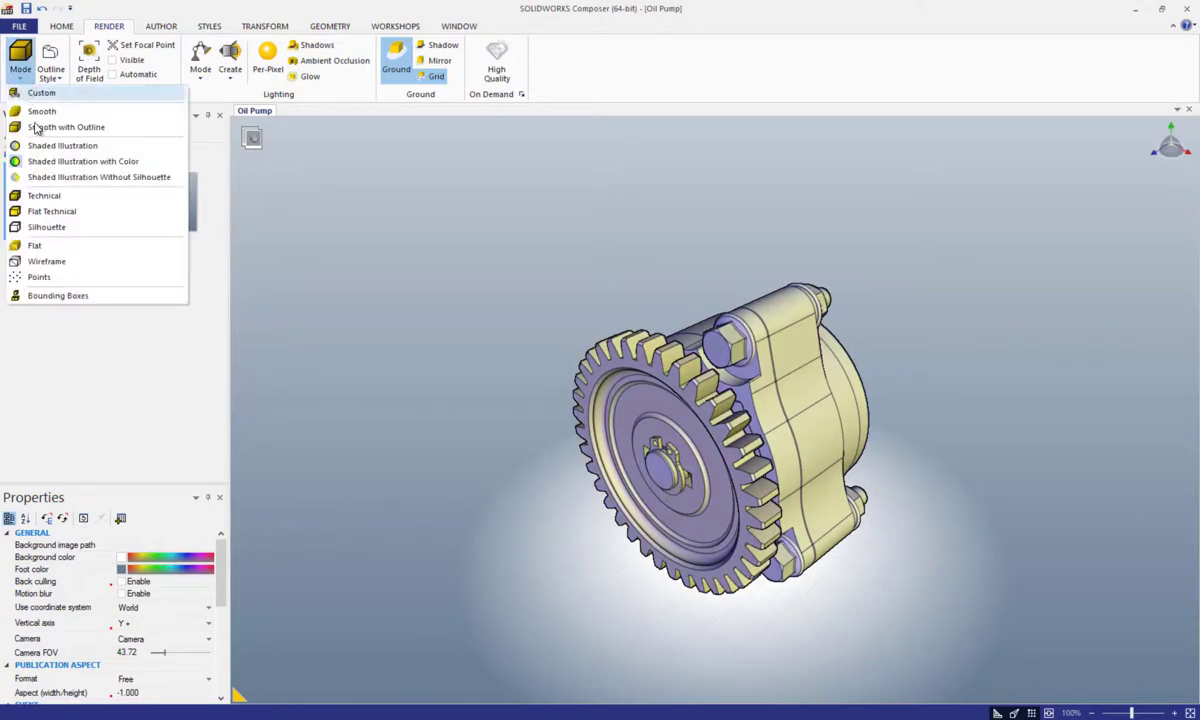
pyautogui.click(53, 178)
pyautogui.click(20, 68)
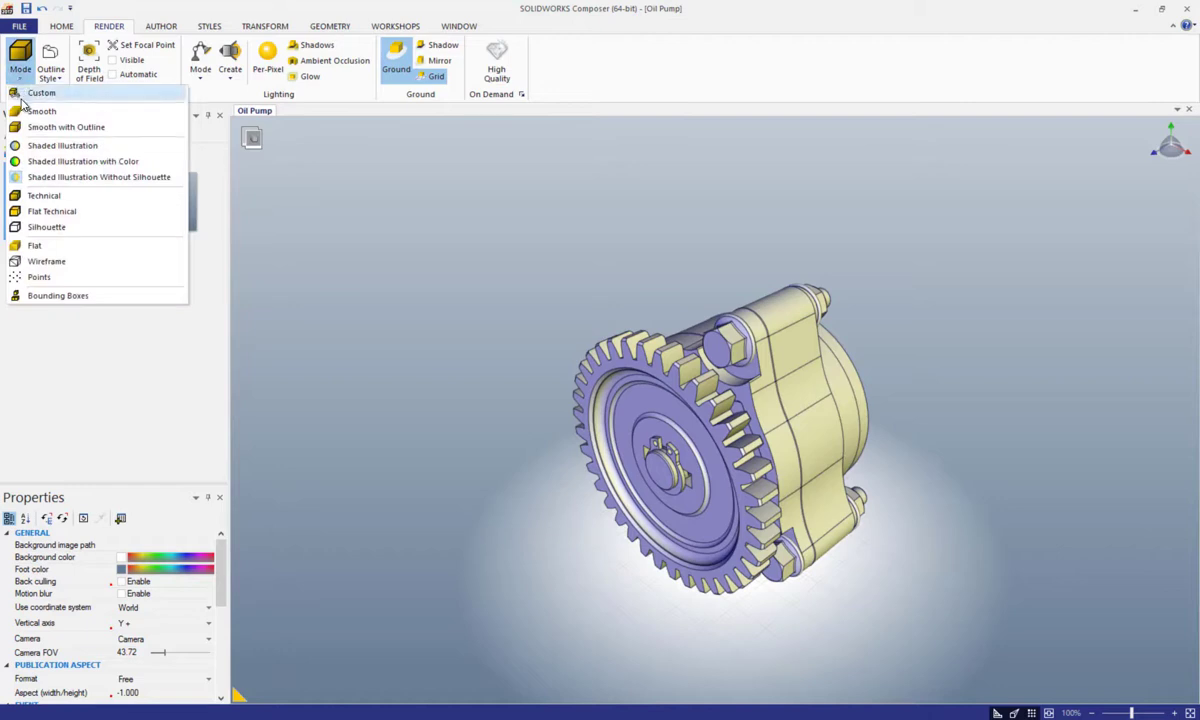
pyautogui.click(44, 196)
pyautogui.click(20, 68)
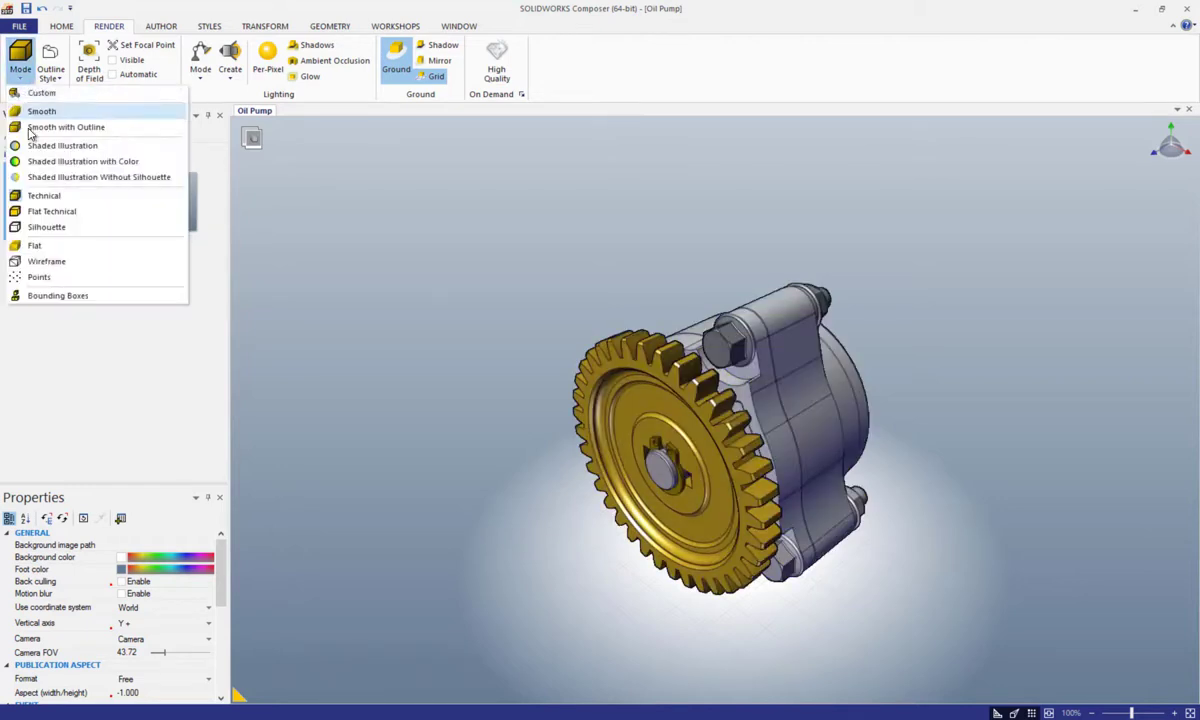
pyautogui.click(40, 211)
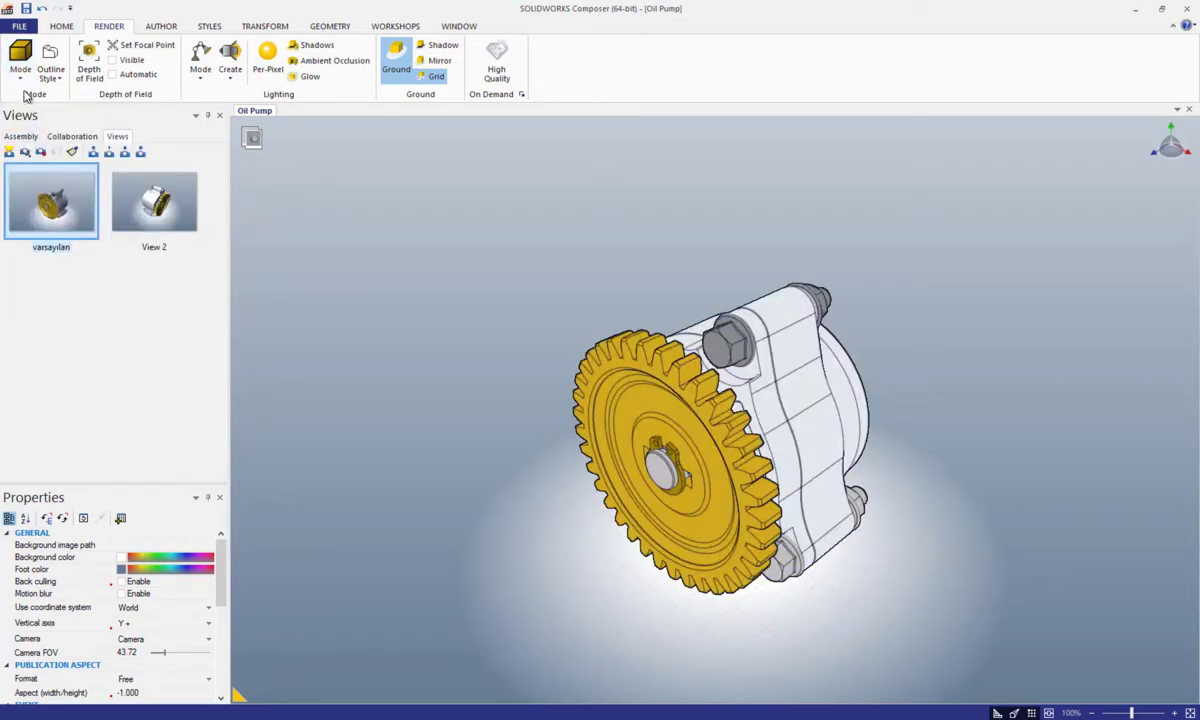
pyautogui.click(20, 68)
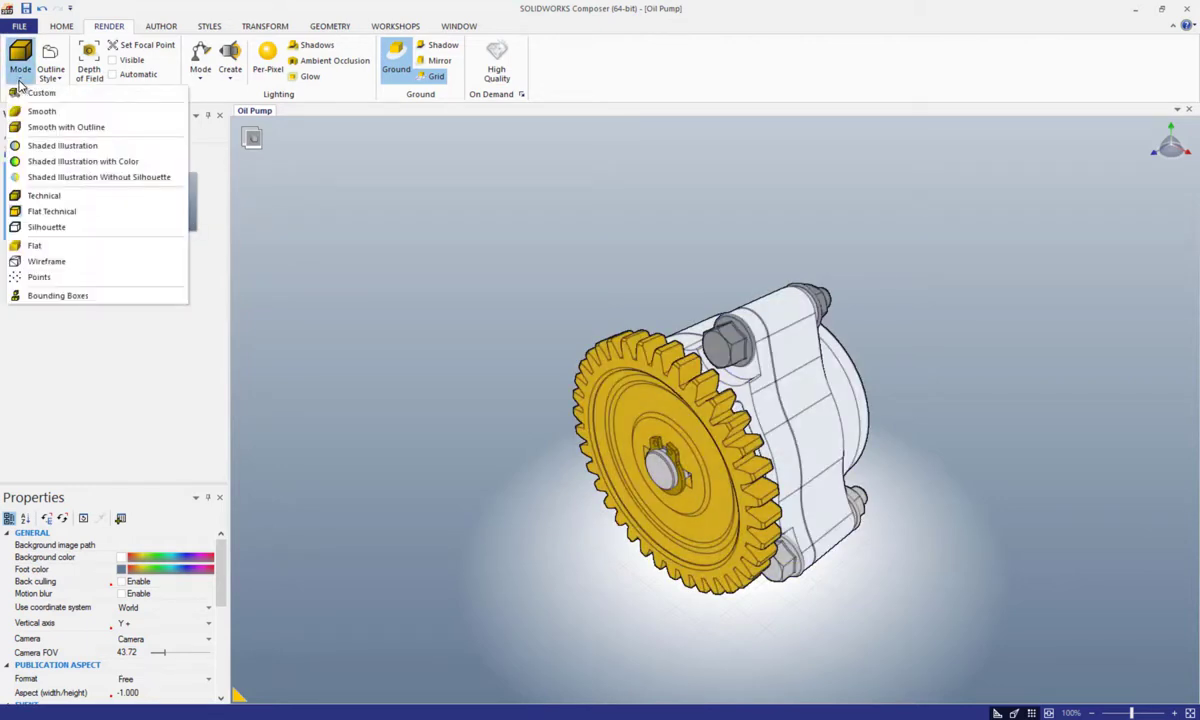
pyautogui.click(44, 227)
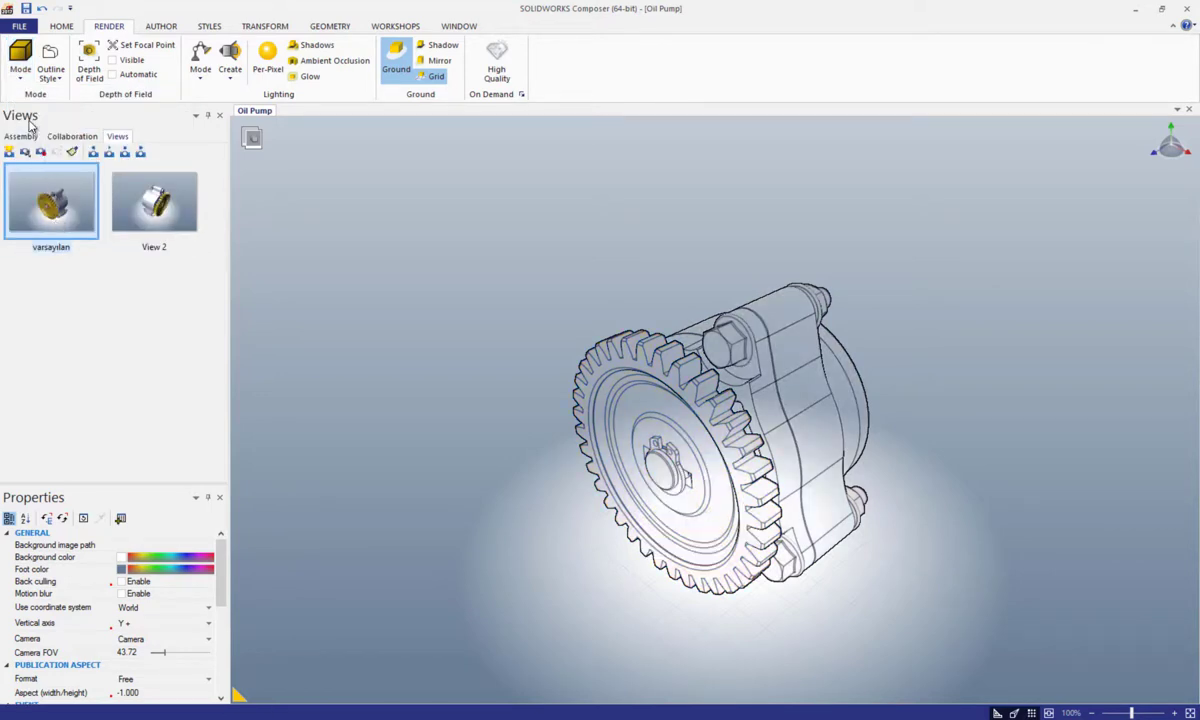
pyautogui.click(20, 66)
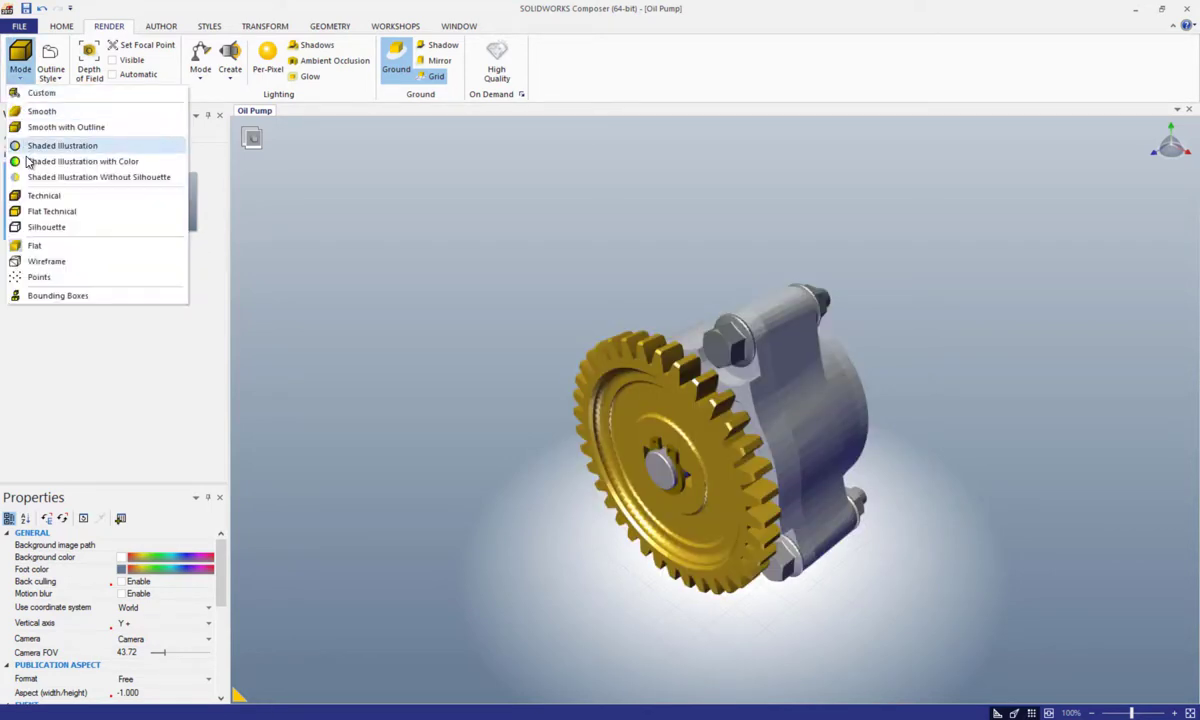
pyautogui.click(35, 195)
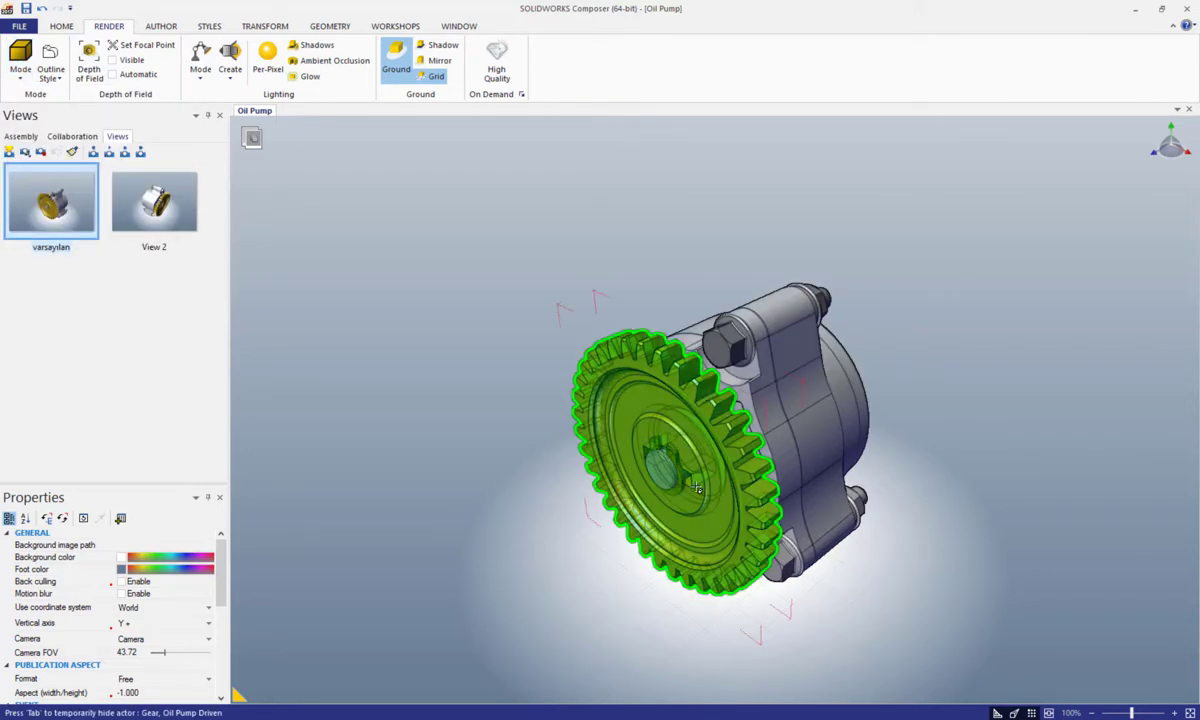
# Save a side-on close-up as View 3, then restore it after checking varsayılan.
pyautogui.moveTo(650, 450)
pyautogui.mouseDown()
pyautogui.moveTo(790, 480)
pyautogui.moveTo(975, 579)
pyautogui.mouseUp()
pyautogui.scroll(3, 975, 579)
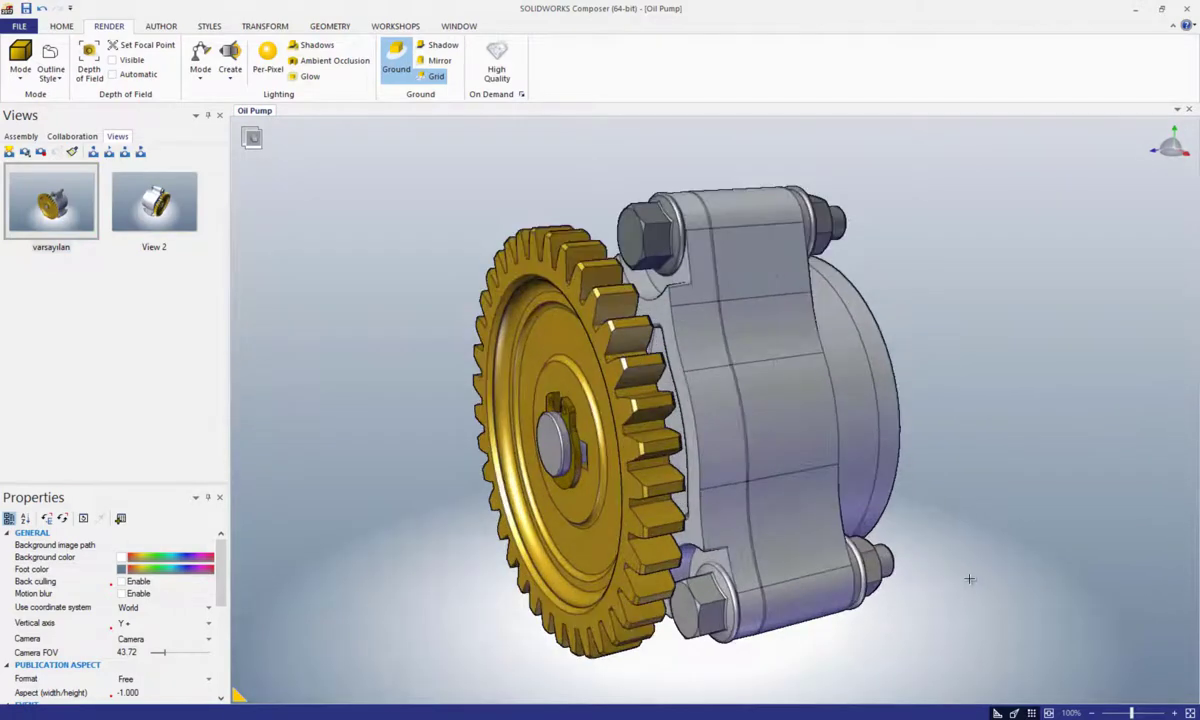
pyautogui.click(9, 152)
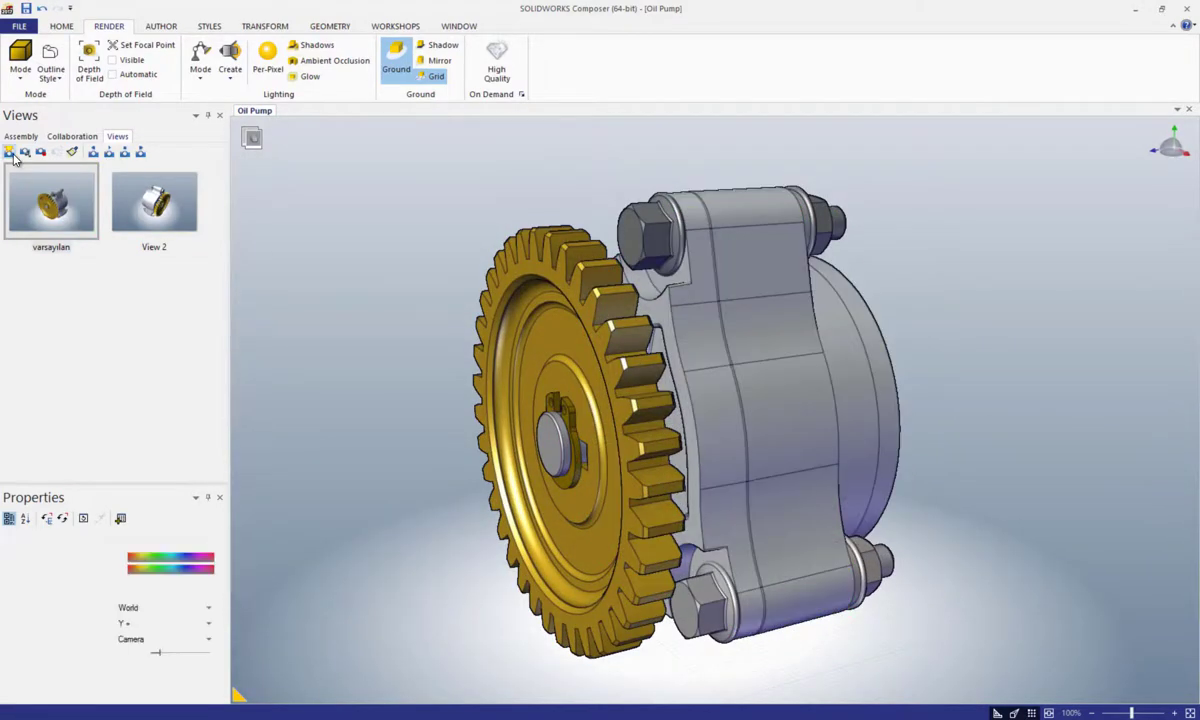
pyautogui.click(60, 203)
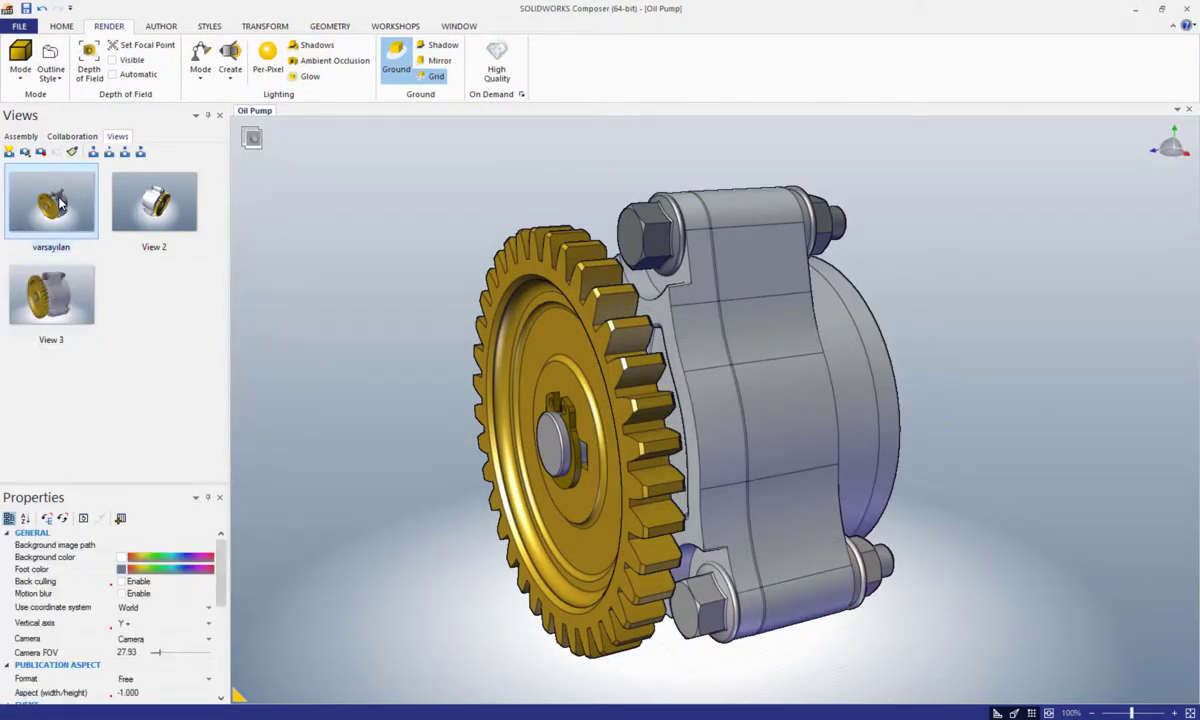
pyautogui.click(51, 270)
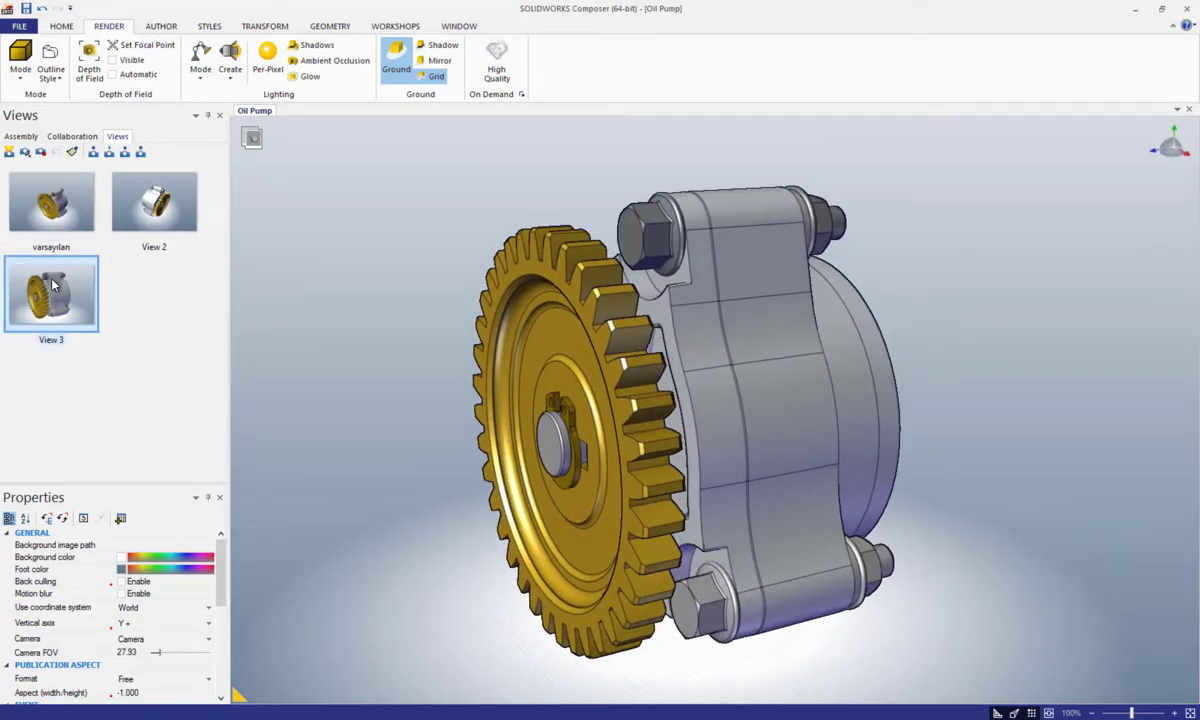
pyautogui.click(61, 26)
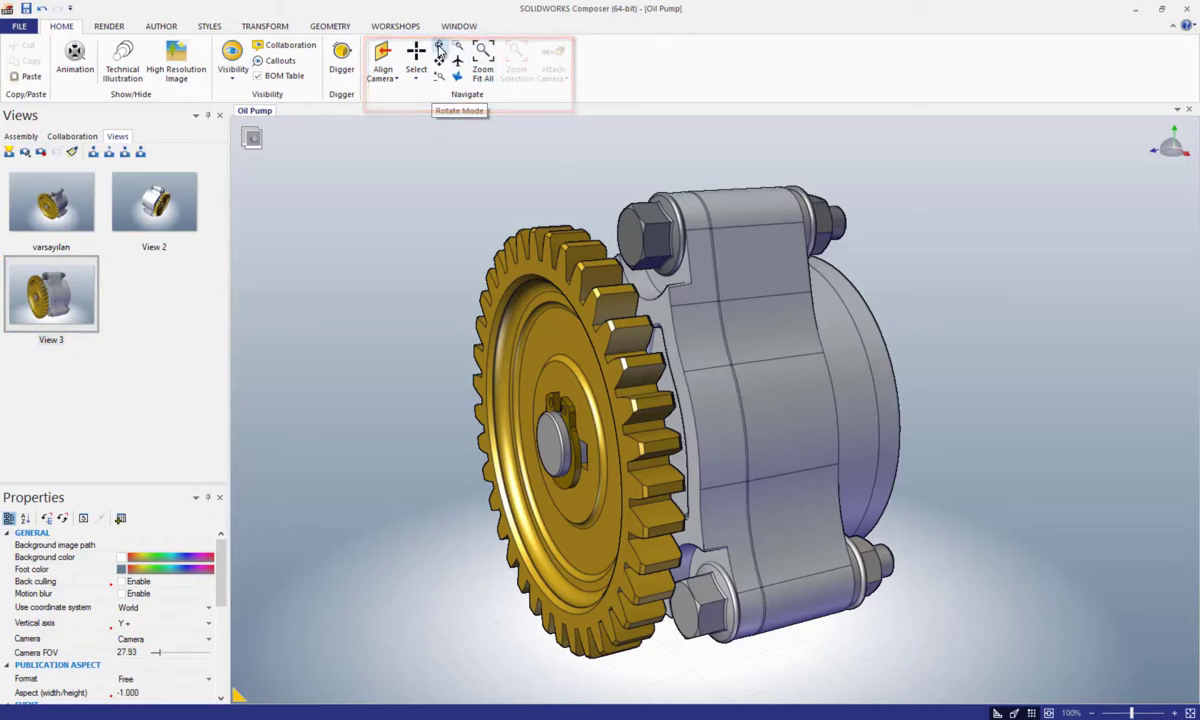
# Orbit the pump to show its top and housing, then pan it to the right.
pyautogui.moveTo(641, 313)
pyautogui.mouseDown()
pyautogui.moveTo(560, 279)
pyautogui.moveTo(469, 273)
pyautogui.moveTo(535, 282)
pyautogui.moveTo(456, 159)
pyautogui.mouseUp()
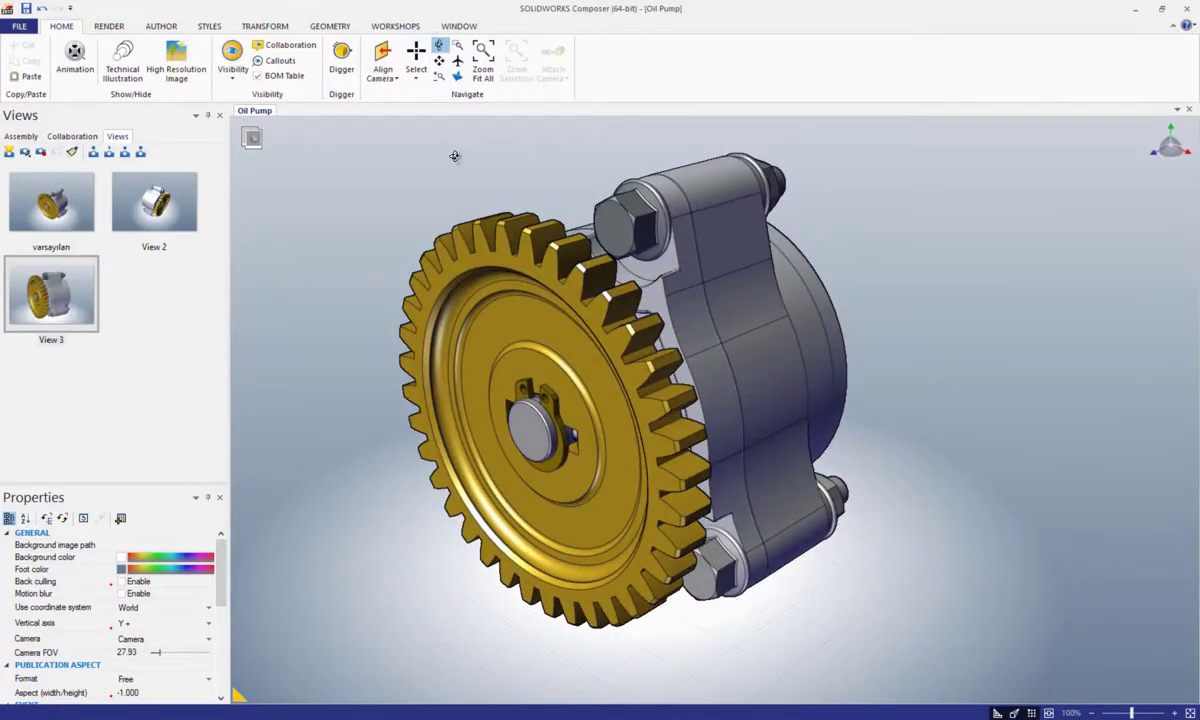
pyautogui.press('Escape')
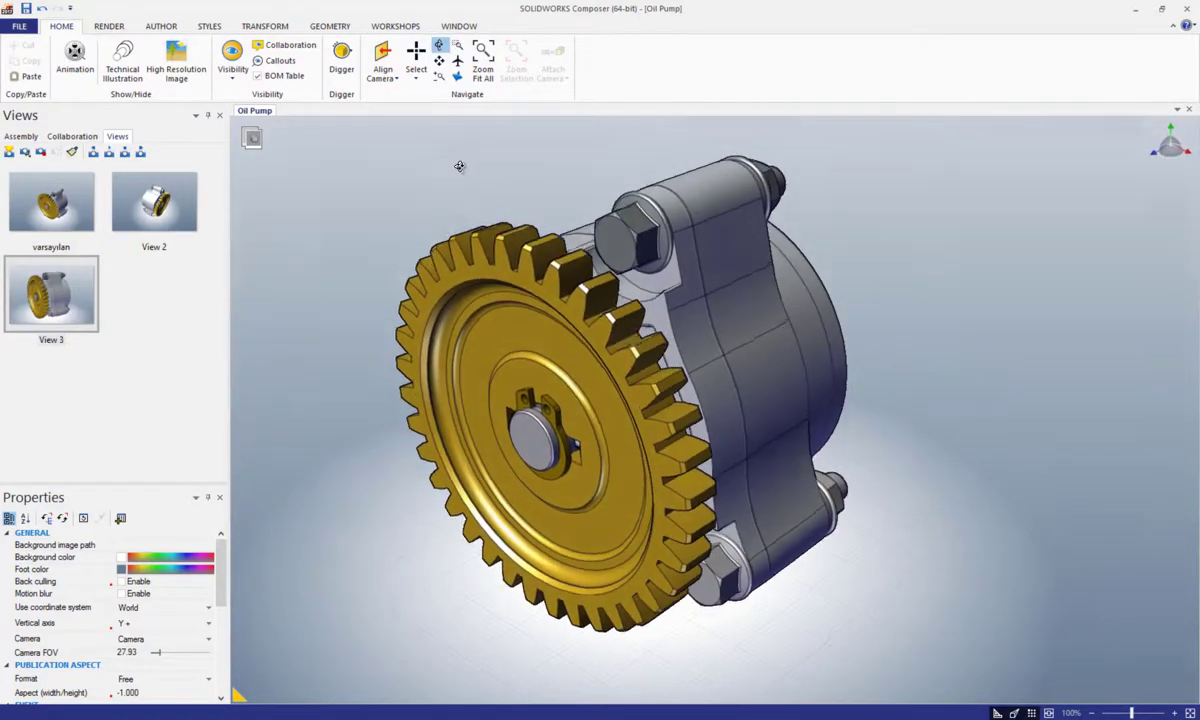
pyautogui.moveTo(461, 163)
pyautogui.mouseDown()
pyautogui.moveTo(465, 196)
pyautogui.moveTo(433, 142)
pyautogui.mouseUp()
pyautogui.click(439, 61)
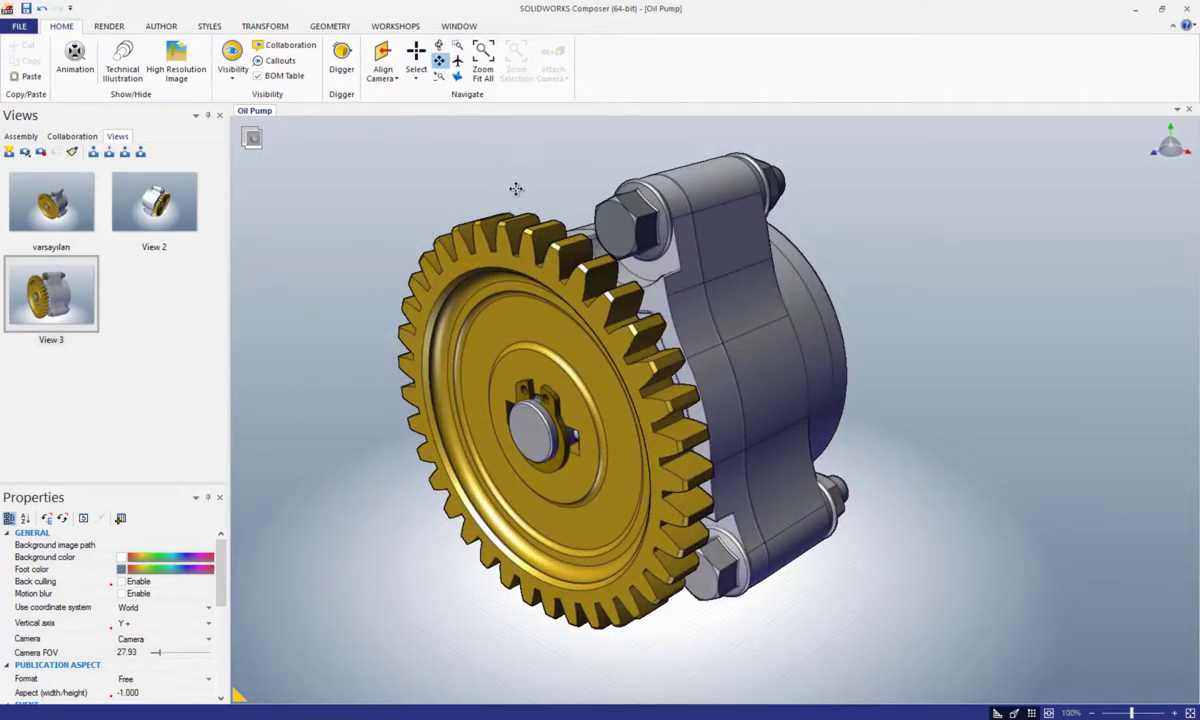
pyautogui.moveTo(496, 205)
pyautogui.mouseDown()
pyautogui.moveTo(683, 233)
pyautogui.moveTo(464, 218)
pyautogui.mouseUp()
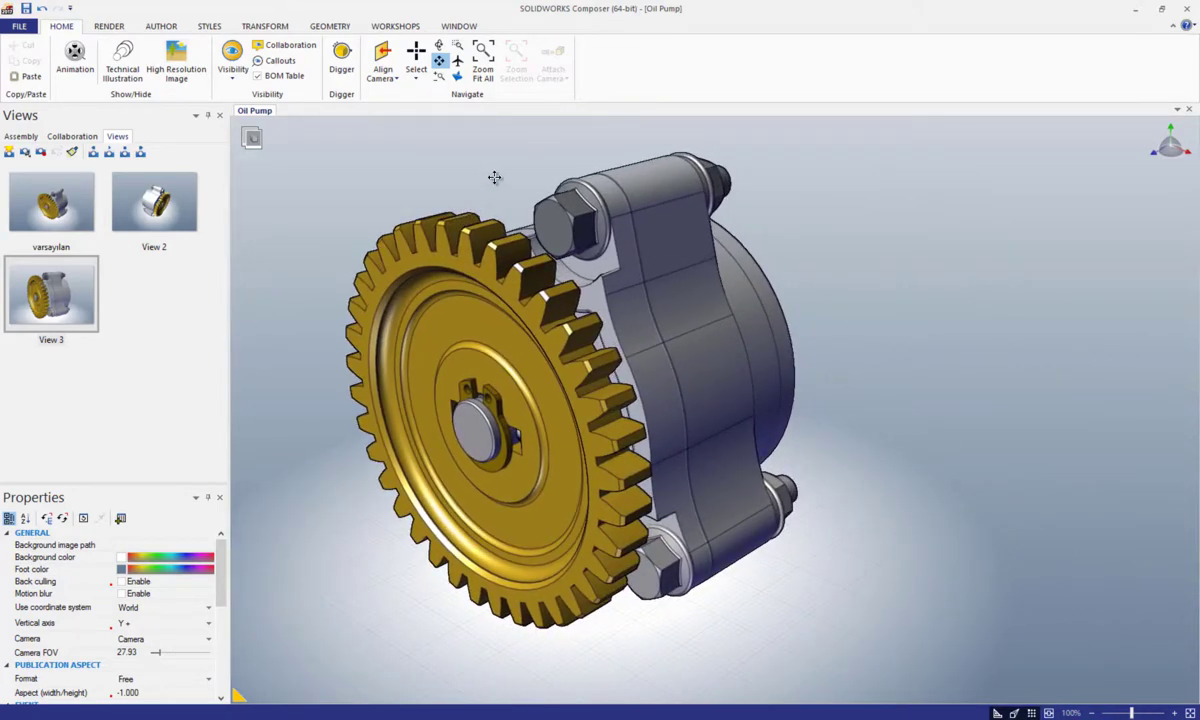
pyautogui.press('Escape')
pyautogui.moveTo(494, 177)
pyautogui.mouseDown(button='middle')
pyautogui.moveTo(566, 187)
pyautogui.moveTo(555, 185)
pyautogui.mouseUp(button='middle')
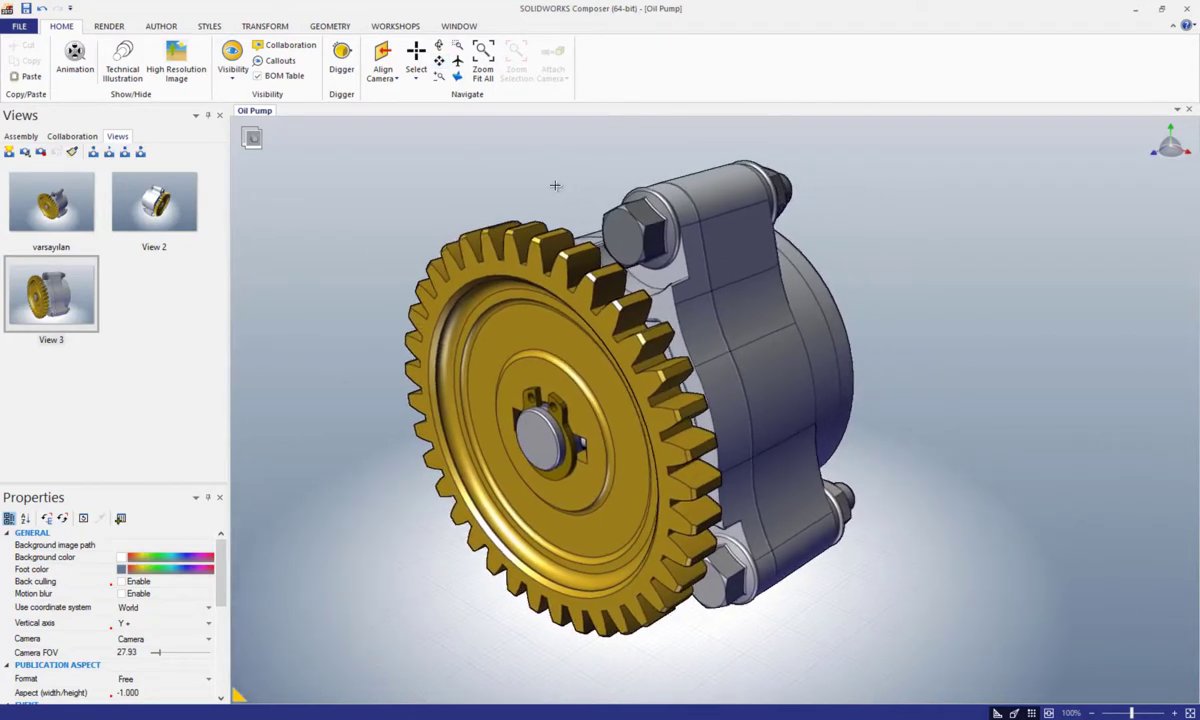
# Zoom in on the gear teeth, refit the pump, then zoom into a boxed area around the gear.
pyautogui.click(440, 75)
pyautogui.moveTo(596, 218); pyautogui.dragTo(637, 337)
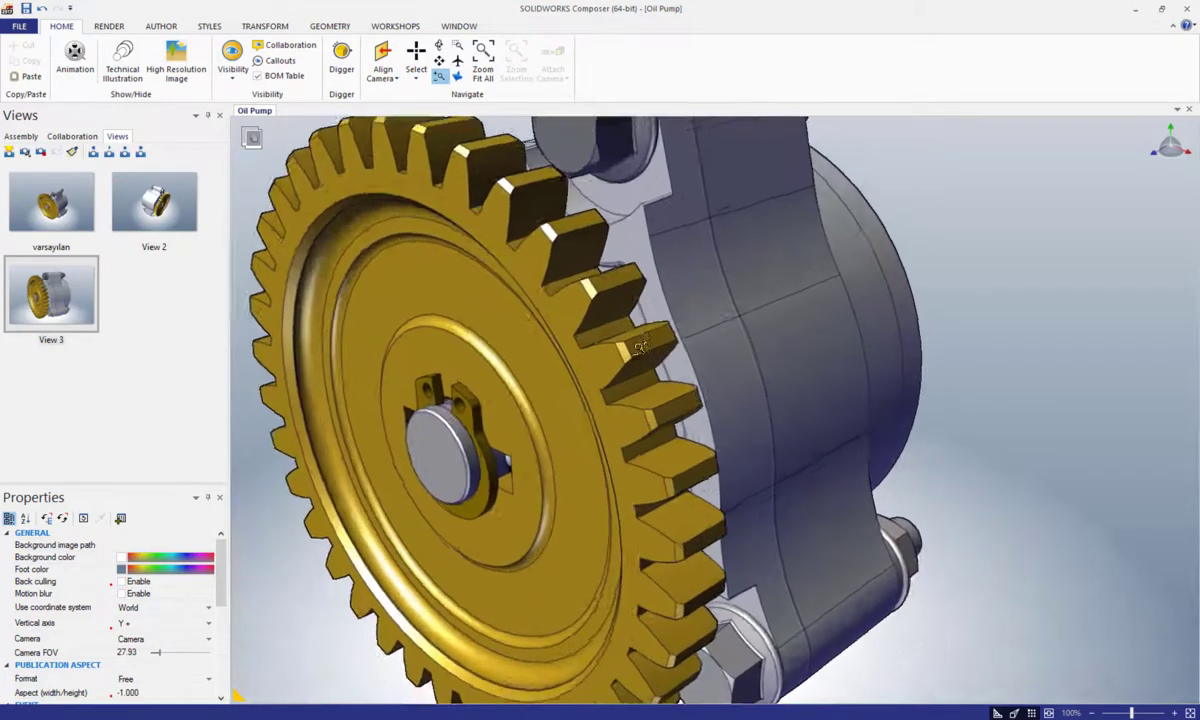
pyautogui.press('f')
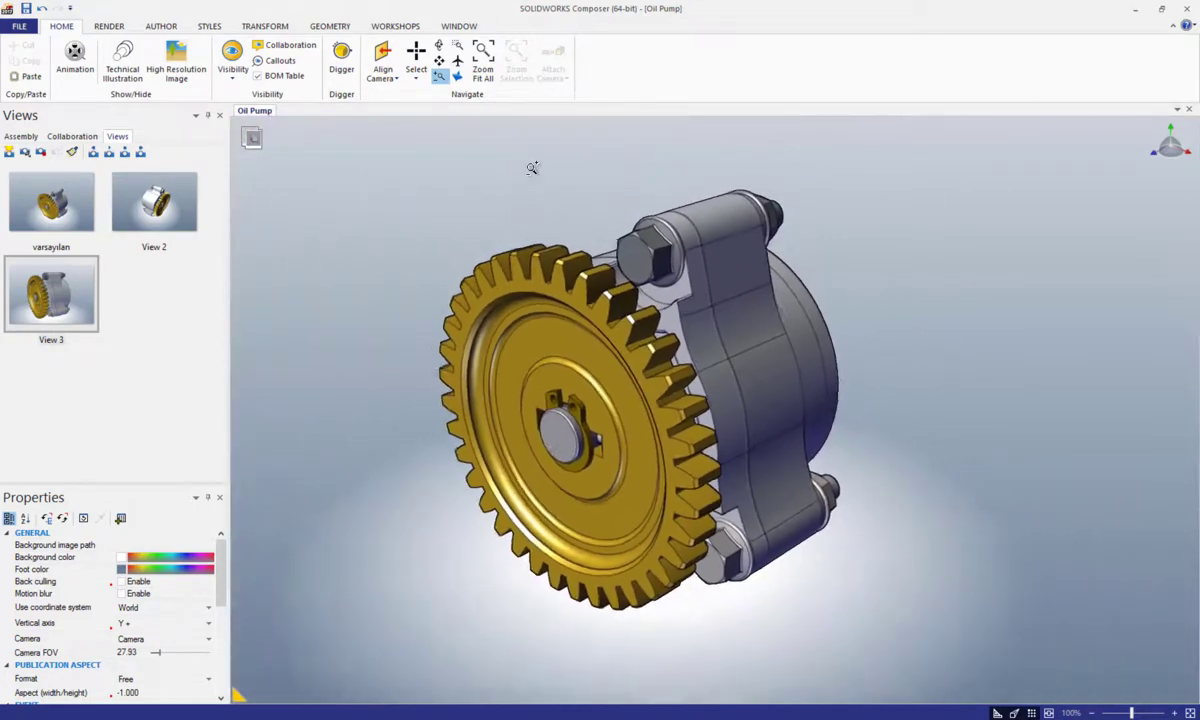
pyautogui.press('Escape')
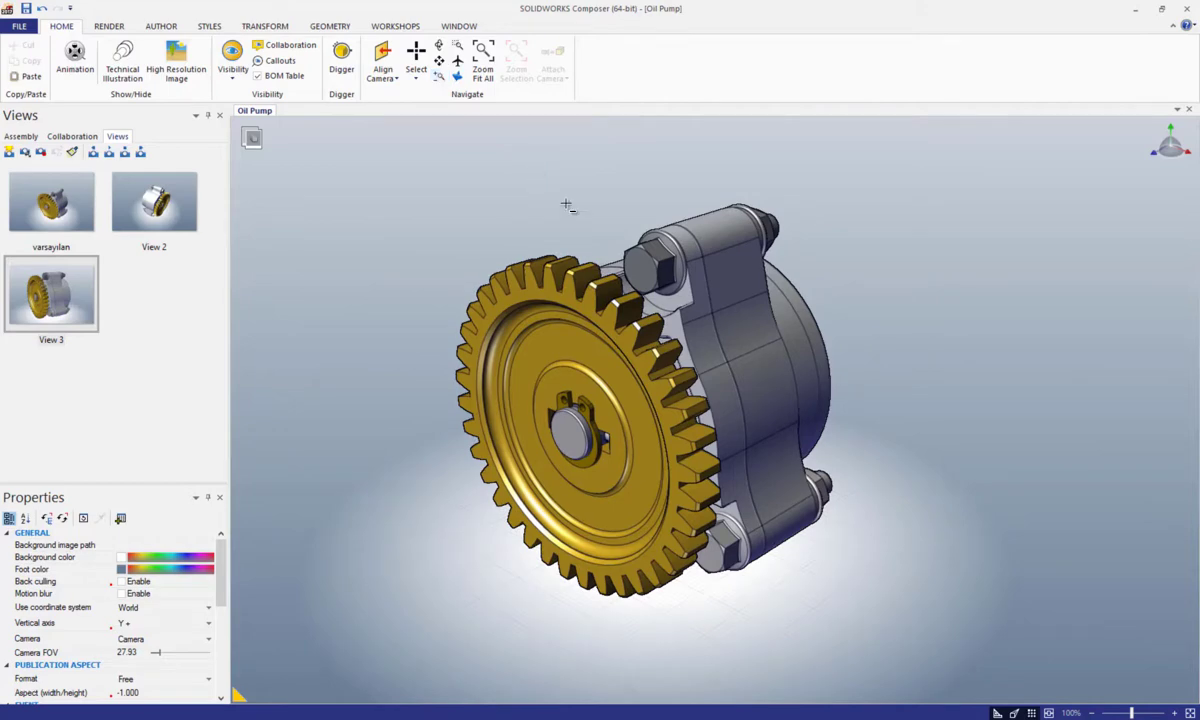
pyautogui.moveTo(568, 209)
pyautogui.mouseDown(button='middle')
pyautogui.moveTo(589, 340)
pyautogui.moveTo(566, 217)
pyautogui.mouseUp(button='middle')
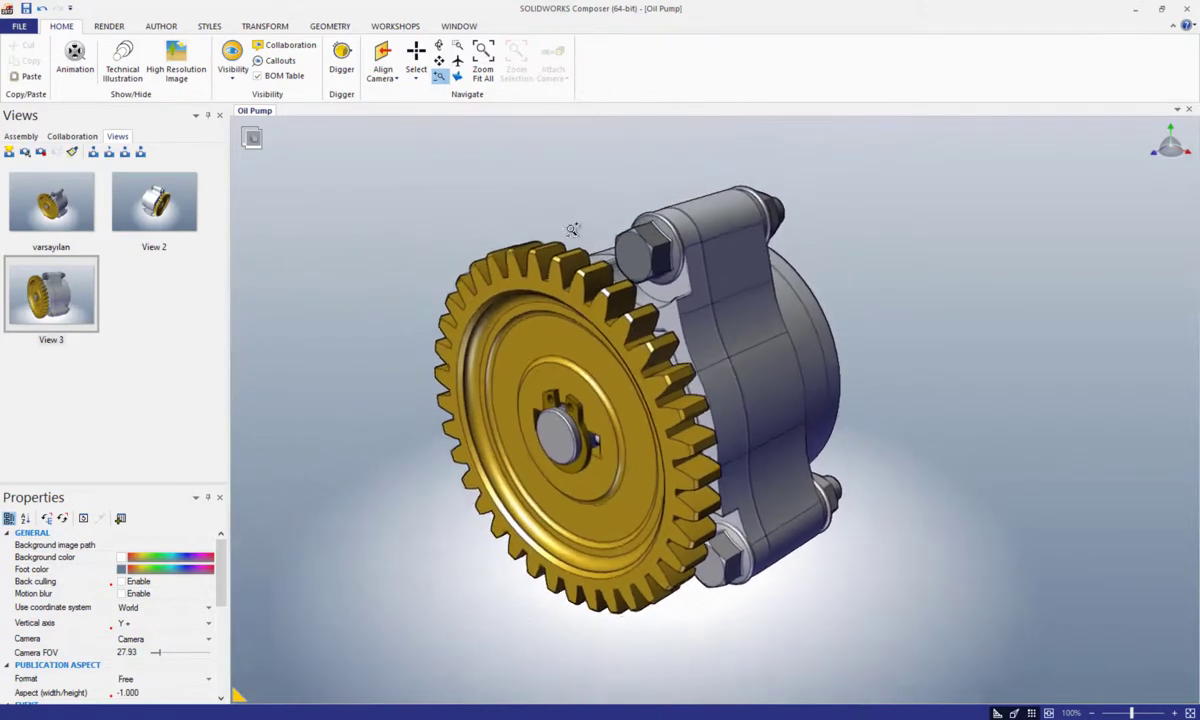
pyautogui.click(457, 50)
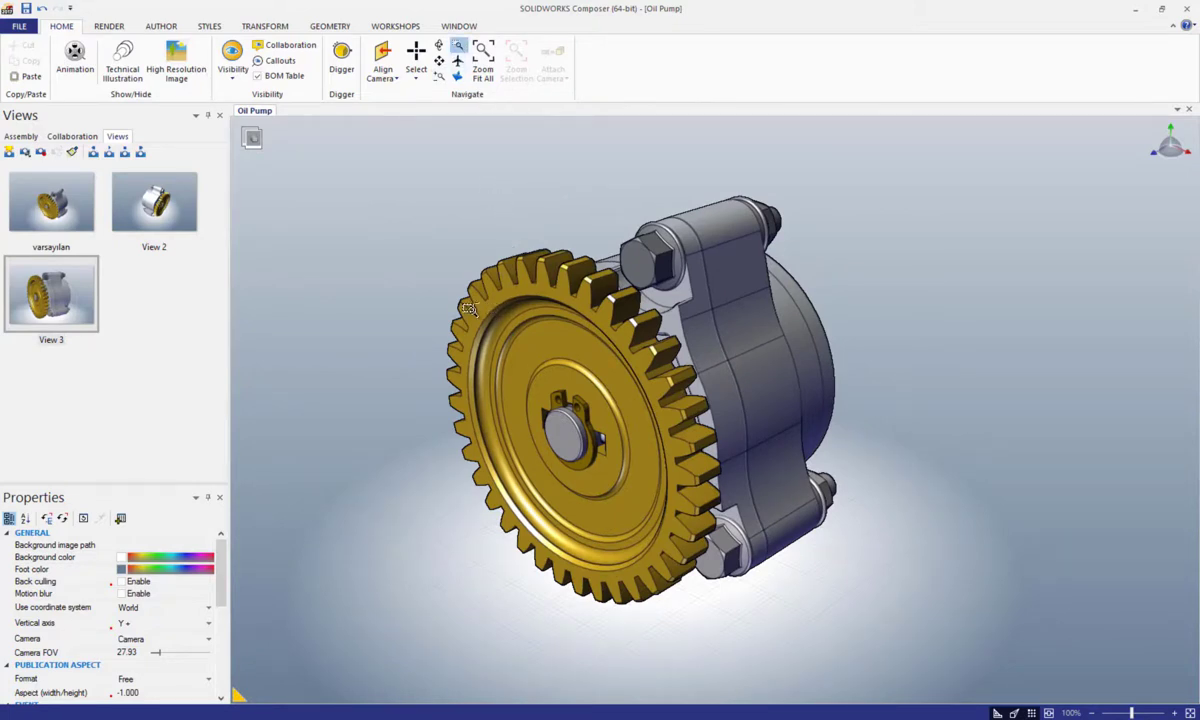
pyautogui.moveTo(461, 300)
pyautogui.mouseDown()
pyautogui.moveTo(712, 516)
pyautogui.moveTo(784, 550)
pyautogui.mouseUp()
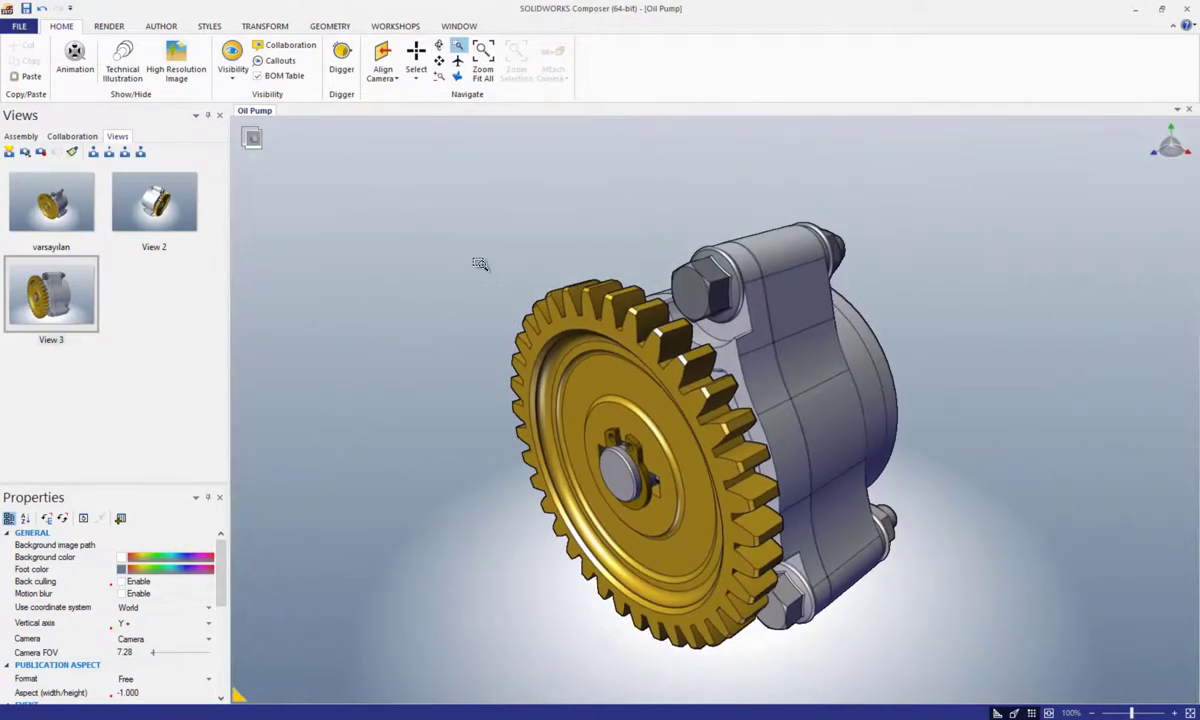
pyautogui.click(456, 62)
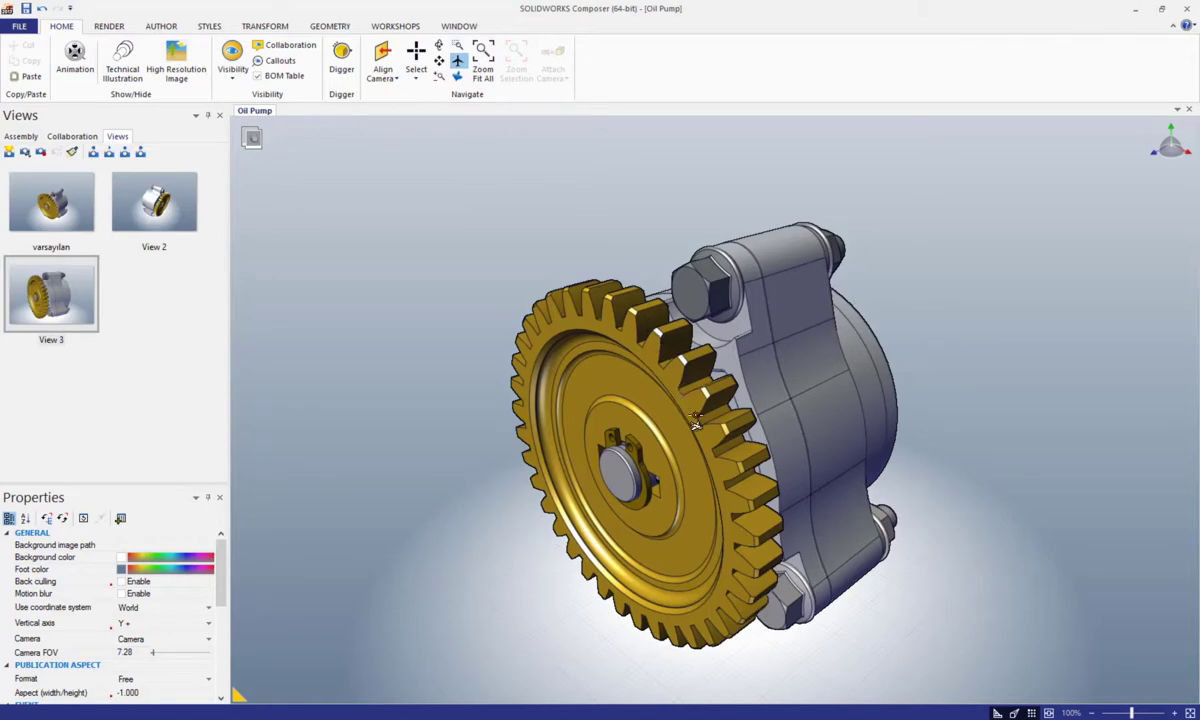
# Fly the camera into the gear teeth and back out to the whole pump.
pyautogui.moveTo(650, 398); pyautogui.dragTo(690, 428)
pyautogui.moveTo(682, 430); pyautogui.dragTo(740, 398)
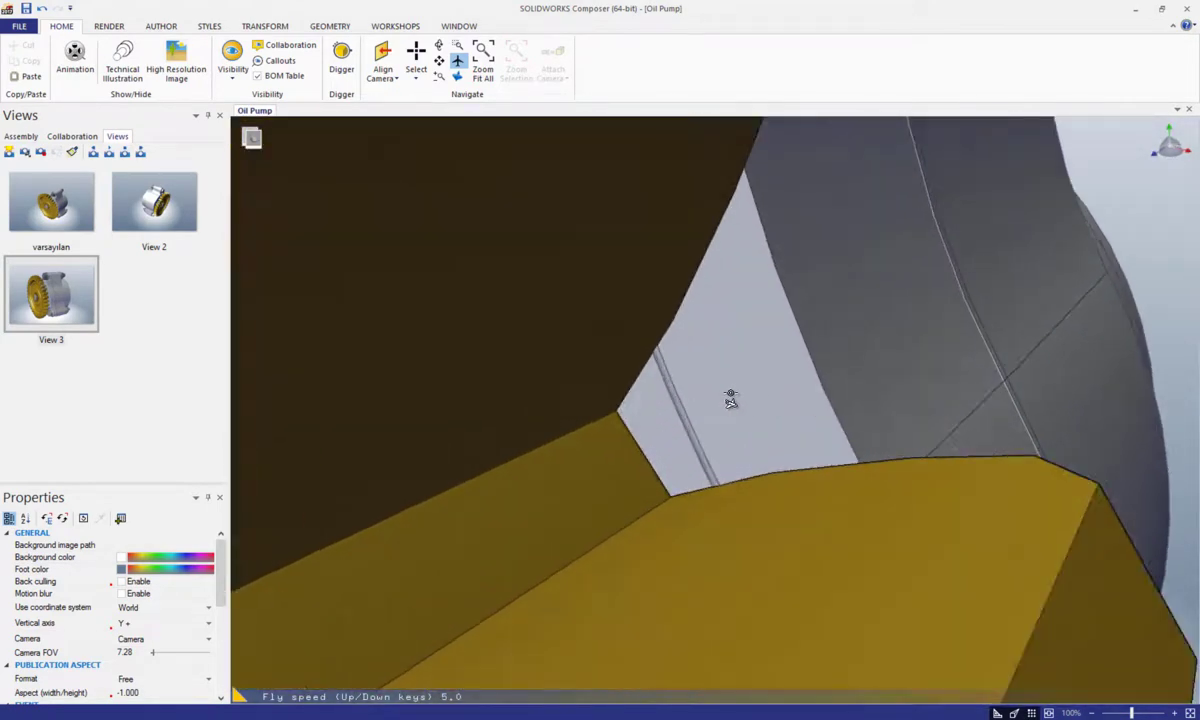
pyautogui.moveTo(731, 398)
pyautogui.mouseDown(button='right')
pyautogui.moveTo(696, 400)
pyautogui.moveTo(717, 425)
pyautogui.mouseUp(button='right')
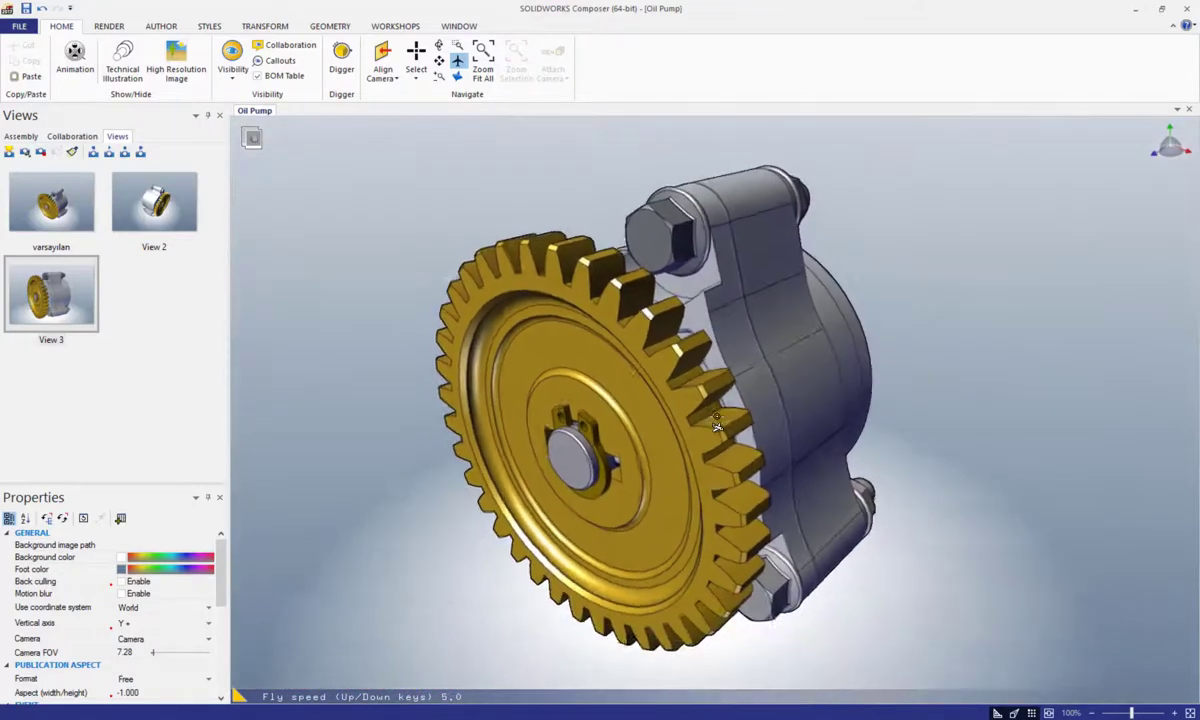
pyautogui.moveTo(637, 425); pyautogui.dragTo(586, 436)
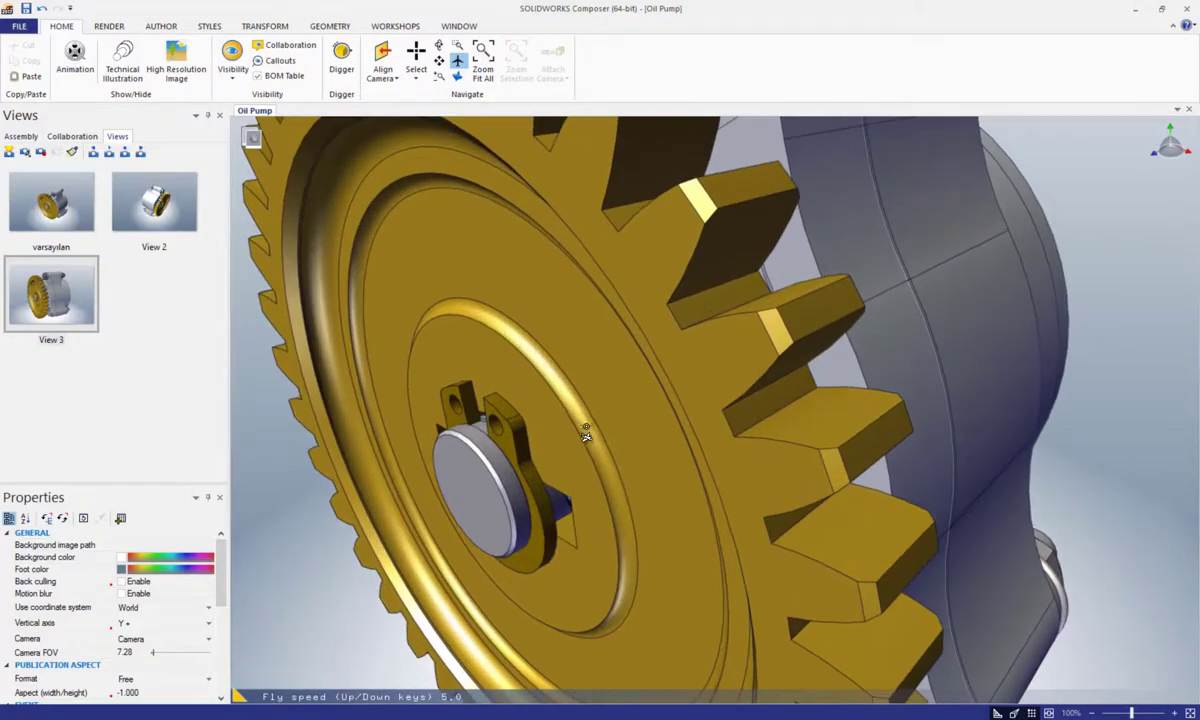
pyautogui.moveTo(893, 349); pyautogui.dragTo(910, 348, button='right')
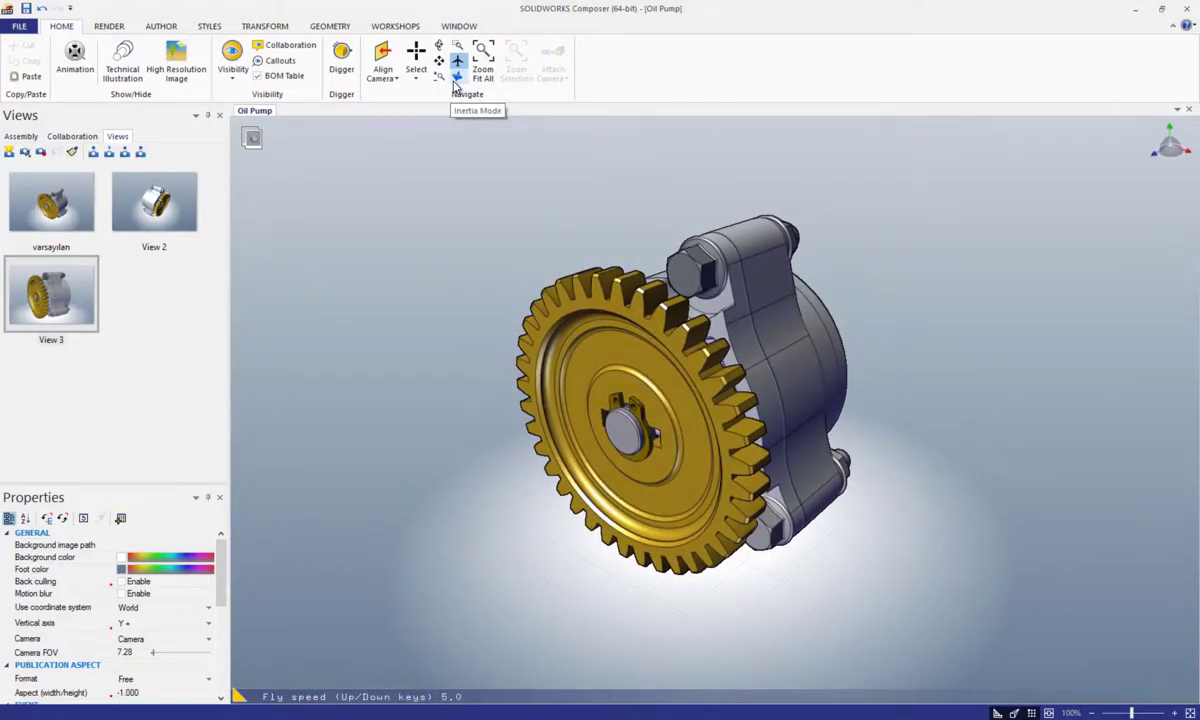
pyautogui.press('Escape')
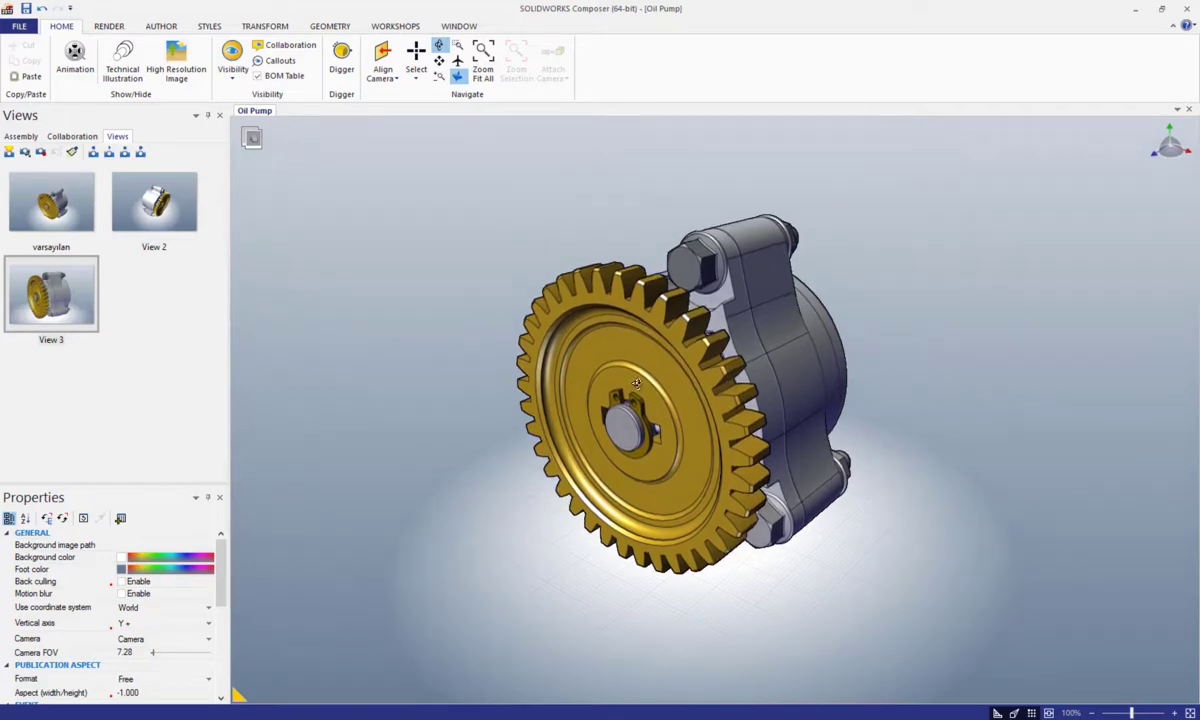
# Orbit to a front three-quarter view, fit the whole pump, and orbit to show the white housing.
pyautogui.moveTo(708, 303)
pyautogui.mouseDown()
pyautogui.moveTo(603, 343)
pyautogui.moveTo(488, 330)
pyautogui.moveTo(1004, 396)
pyautogui.moveTo(359, 347)
pyautogui.moveTo(672, 377)
pyautogui.mouseUp()
pyautogui.moveTo(573, 424)
pyautogui.mouseDown()
pyautogui.moveTo(480, 335)
pyautogui.moveTo(948, 388)
pyautogui.moveTo(670, 386)
pyautogui.moveTo(892, 386)
pyautogui.moveTo(988, 405)
pyautogui.moveTo(745, 380)
pyautogui.moveTo(817, 335)
pyautogui.moveTo(820, 385)
pyautogui.moveTo(855, 356)
pyautogui.mouseUp()
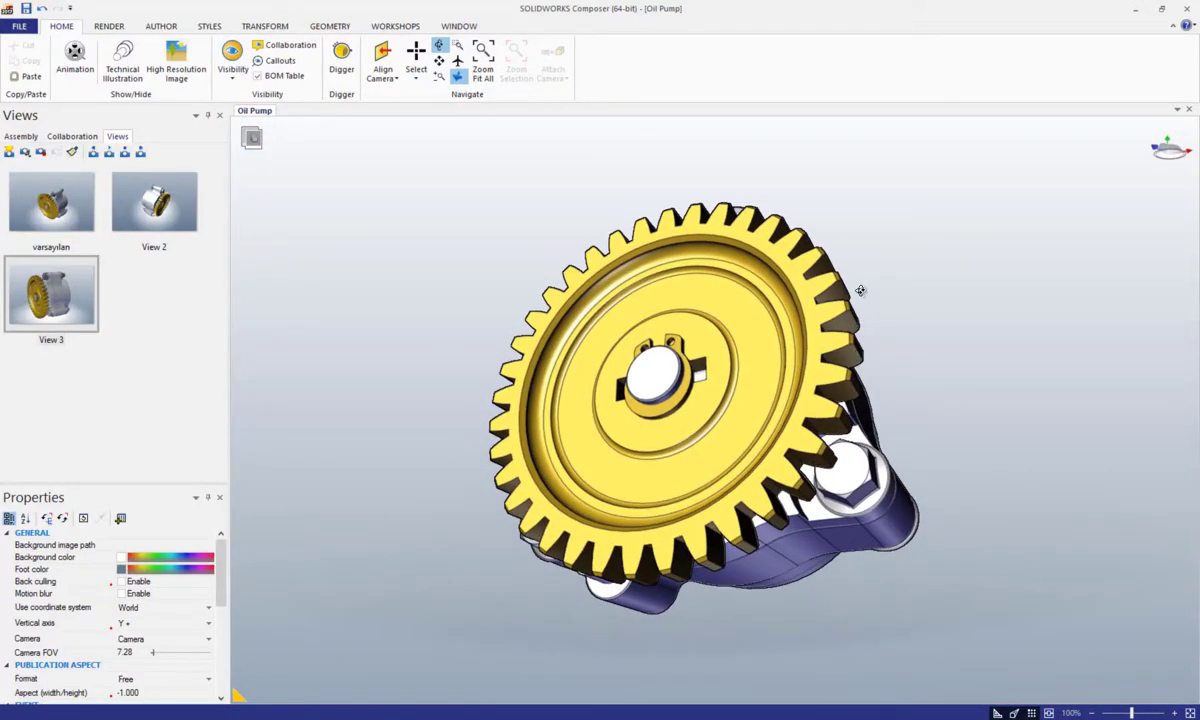
pyautogui.click(458, 46)
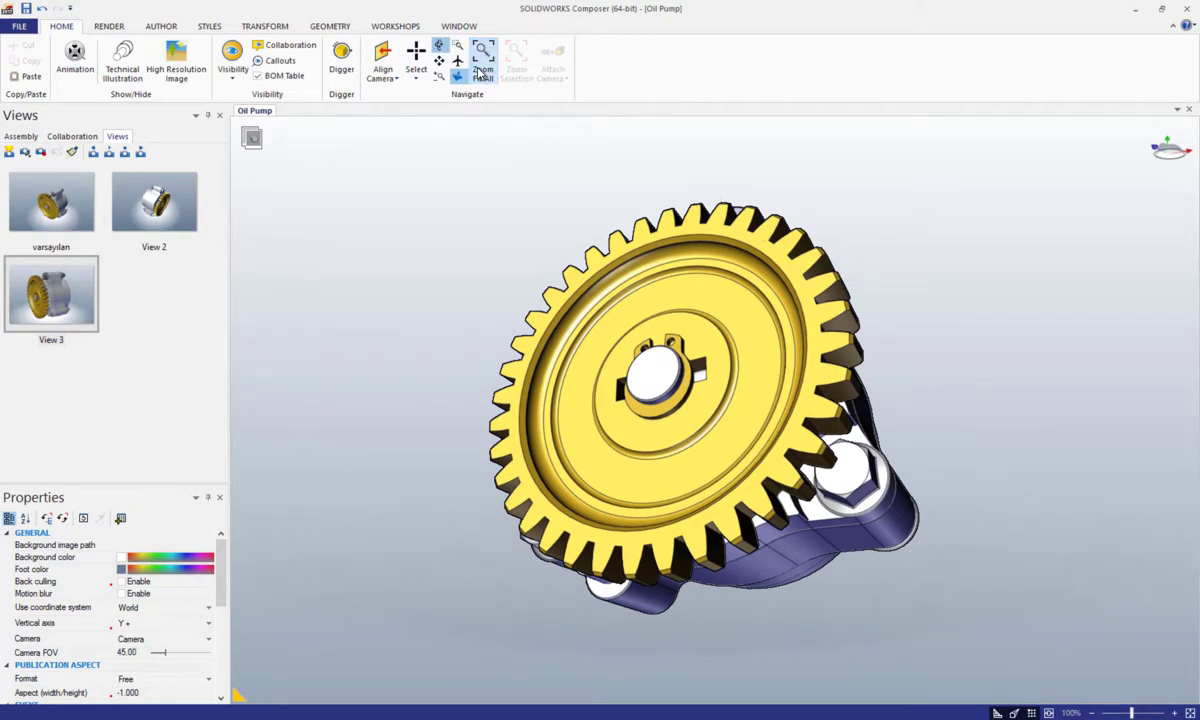
pyautogui.scroll(3, 719, 339)
pyautogui.scroll(1, 719, 339)
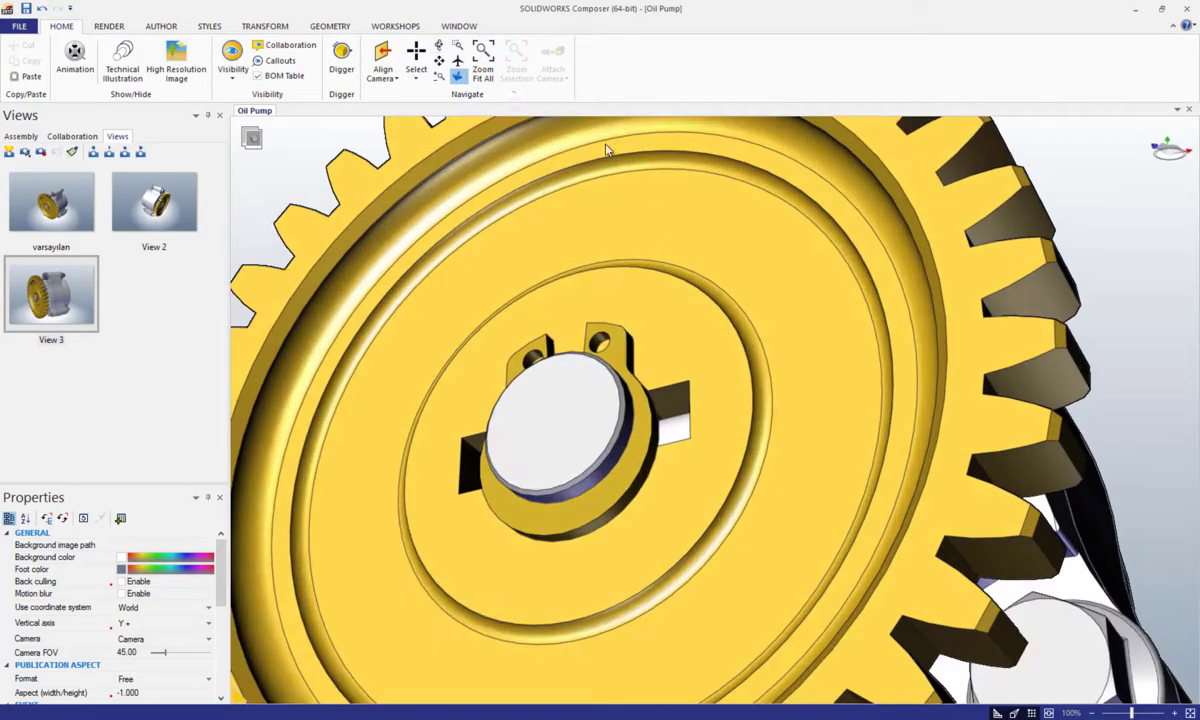
pyautogui.click(482, 72)
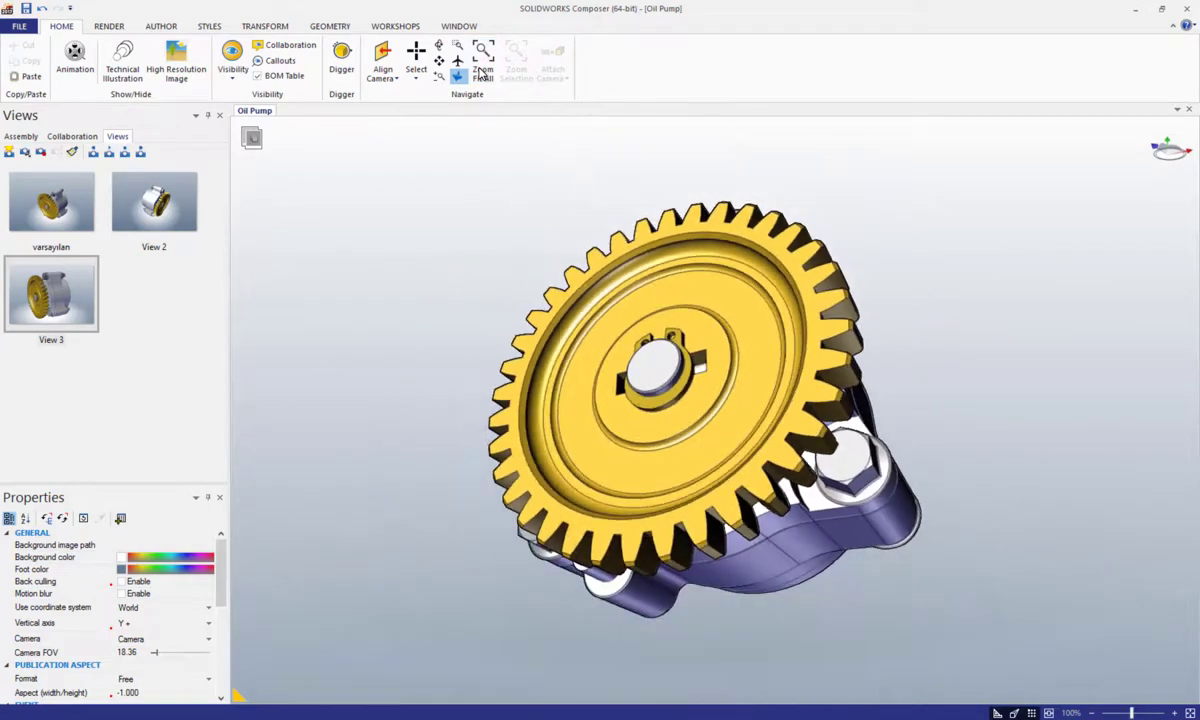
pyautogui.moveTo(544, 158)
pyautogui.mouseDown()
pyautogui.moveTo(580, 288)
pyautogui.moveTo(496, 271)
pyautogui.mouseUp()
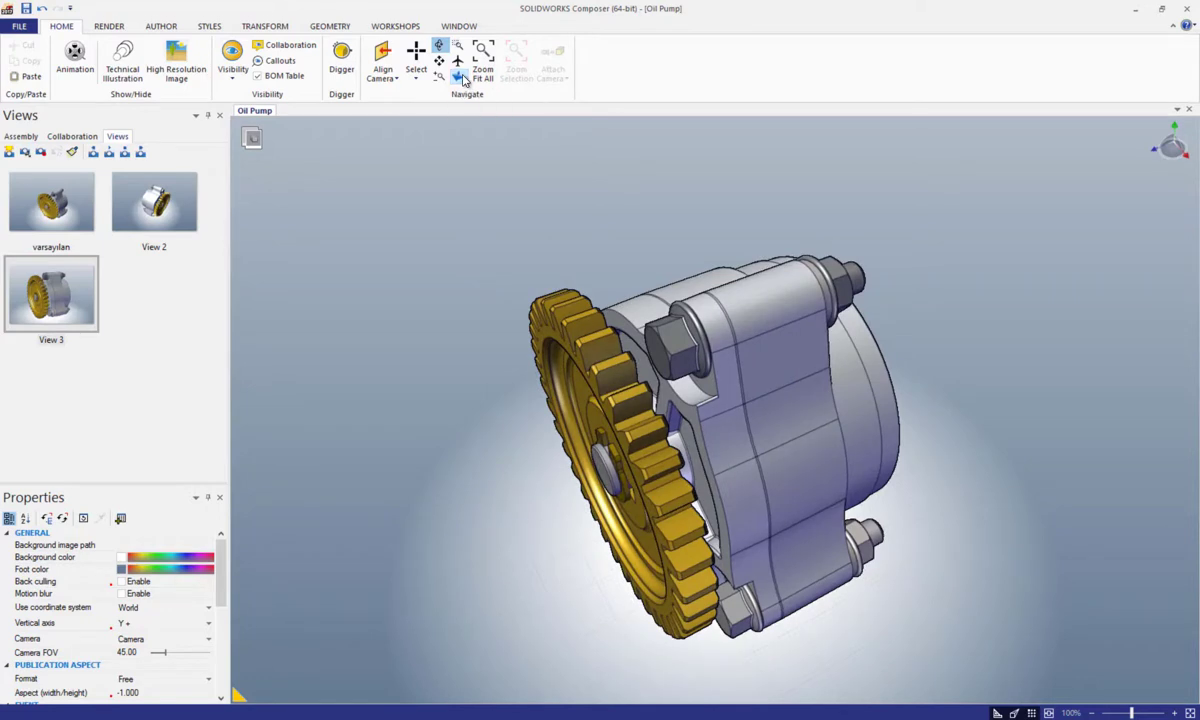
# Align the camera to the Front/Back, Right/Left and then Top/Bottom views.
pyautogui.click(388, 82)
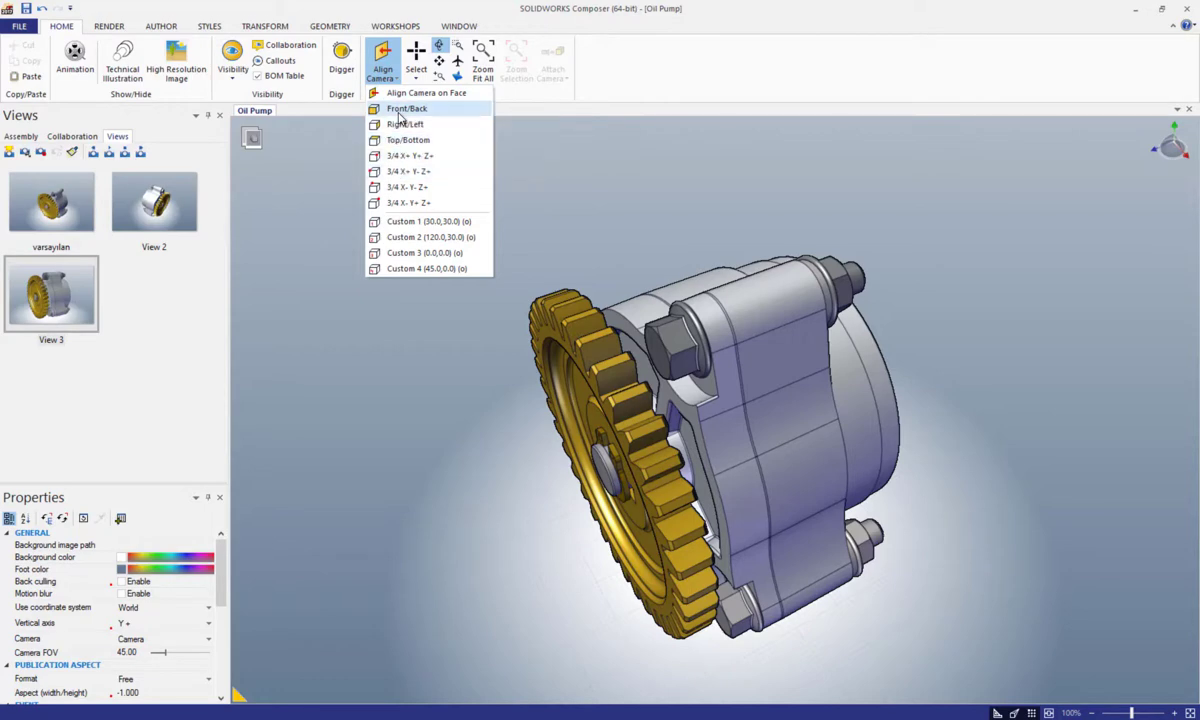
pyautogui.click(398, 110)
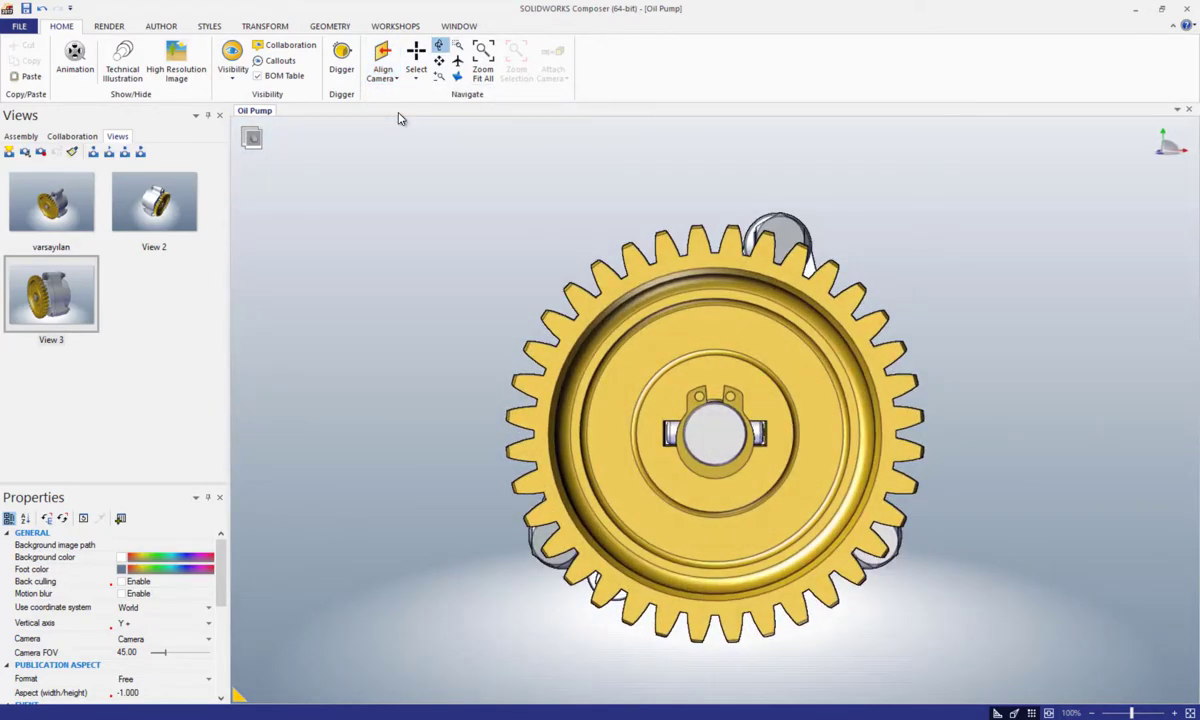
pyautogui.click(390, 80)
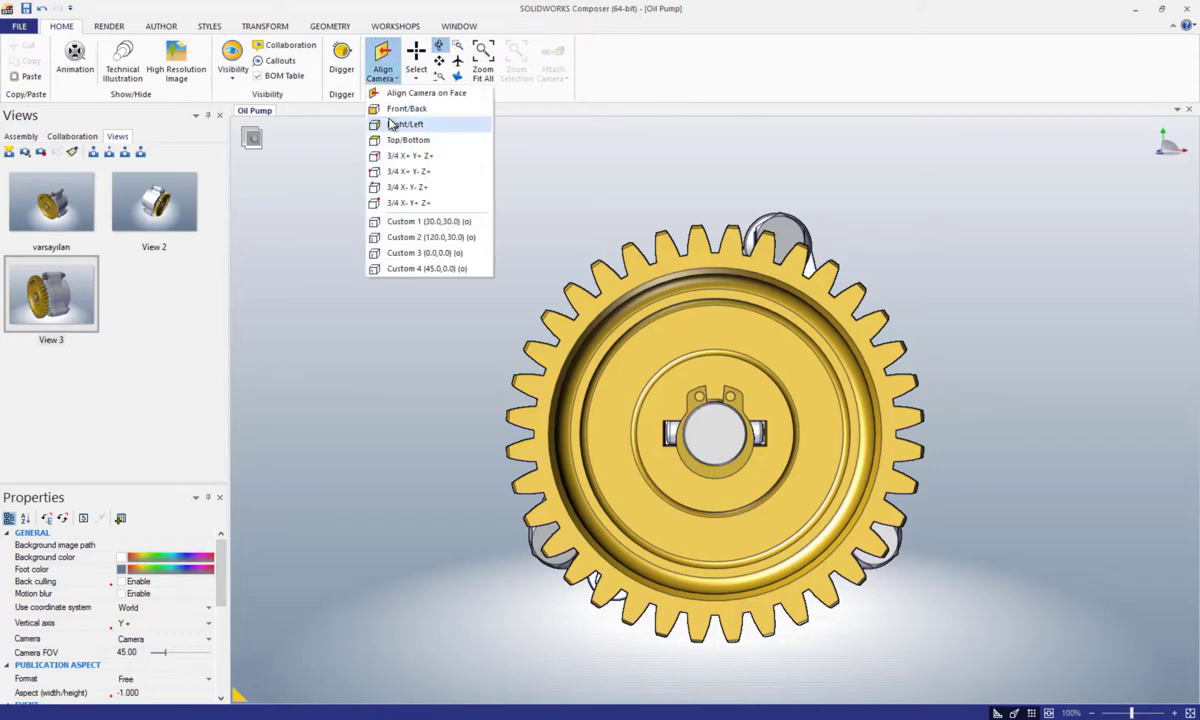
pyautogui.click(391, 124)
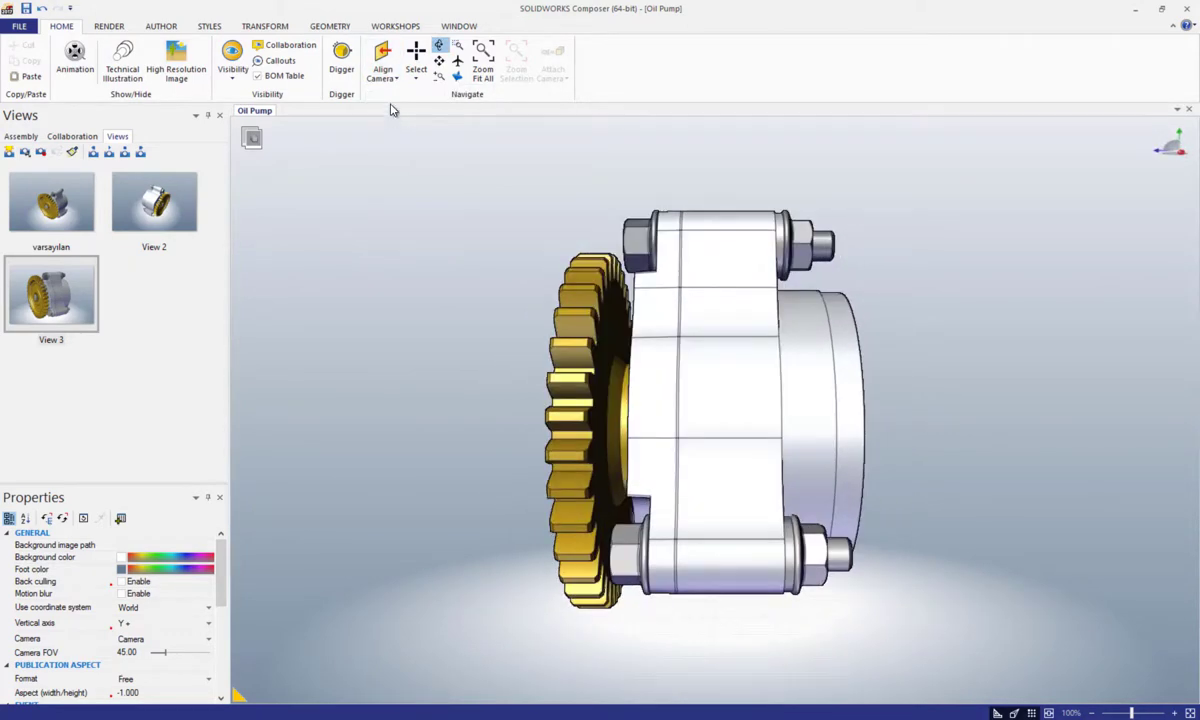
pyautogui.click(388, 80)
pyautogui.click(396, 140)
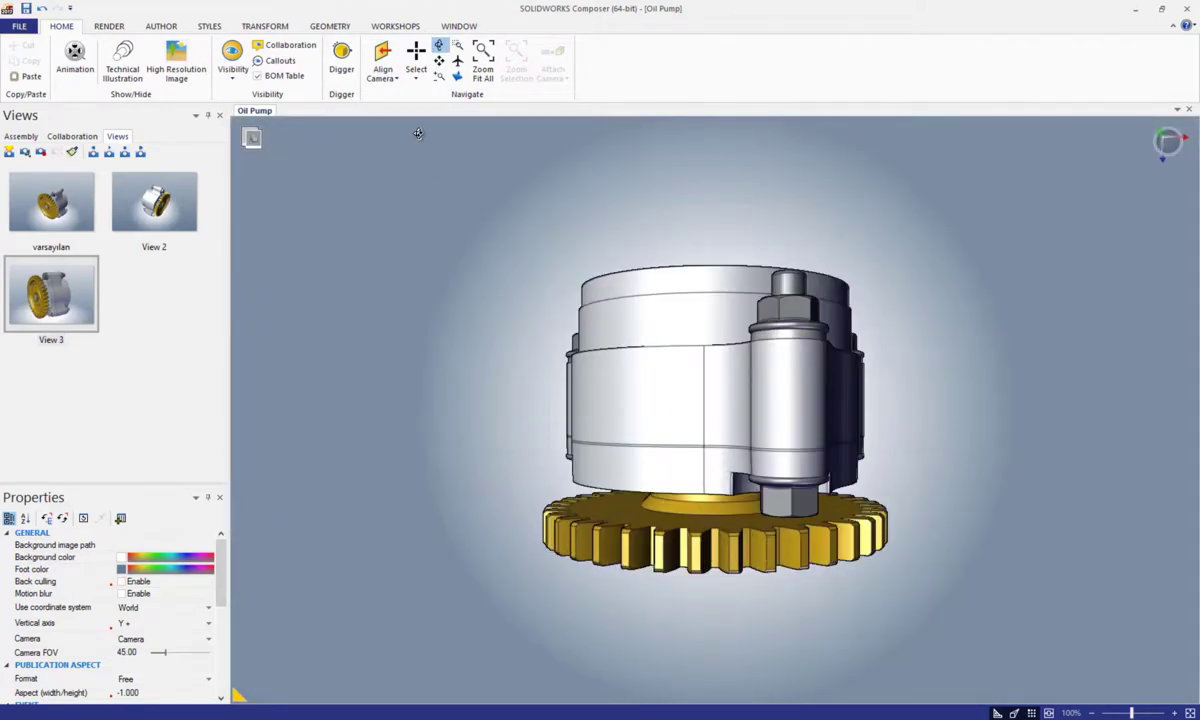
pyautogui.click(394, 80)
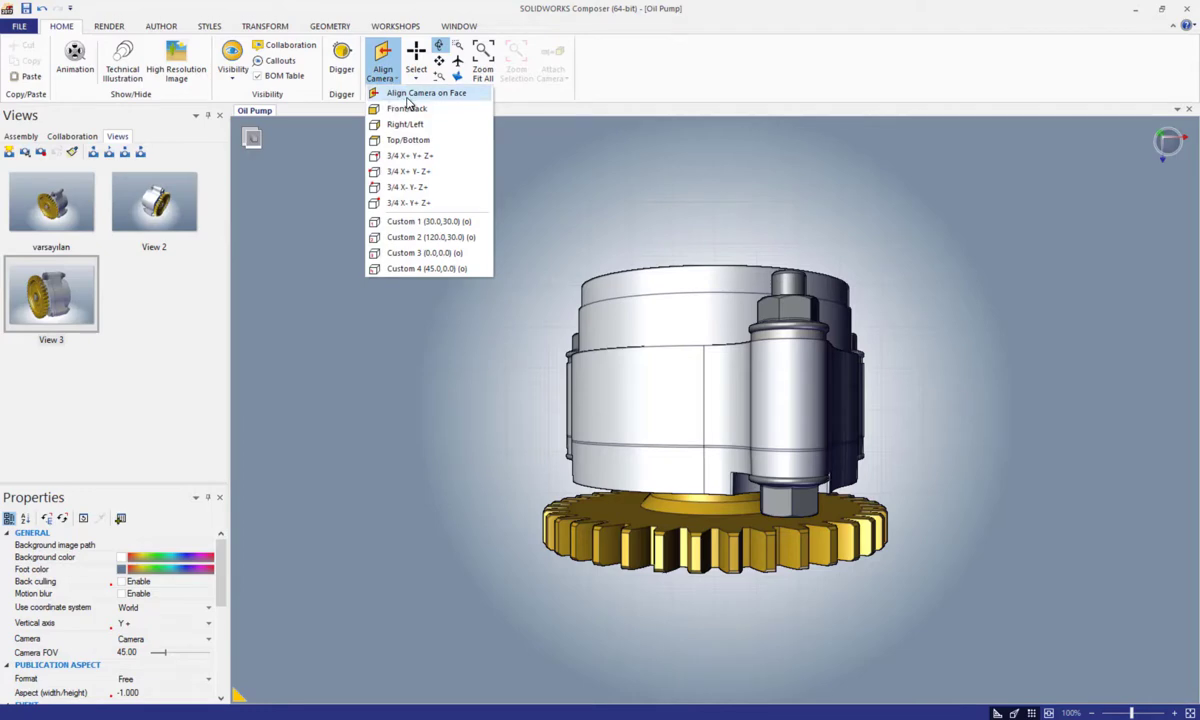
# Align the camera on the gear face and two housing faces, ending side-on to the housing.
pyautogui.click(406, 97)
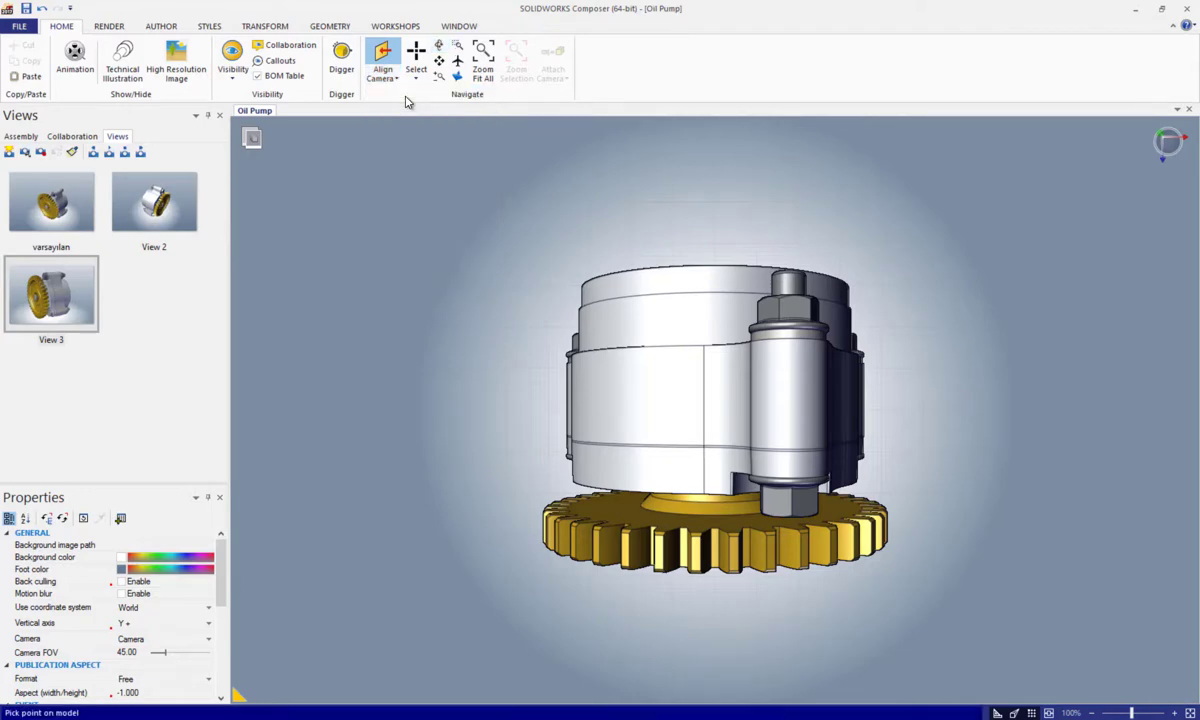
pyautogui.click(468, 288)
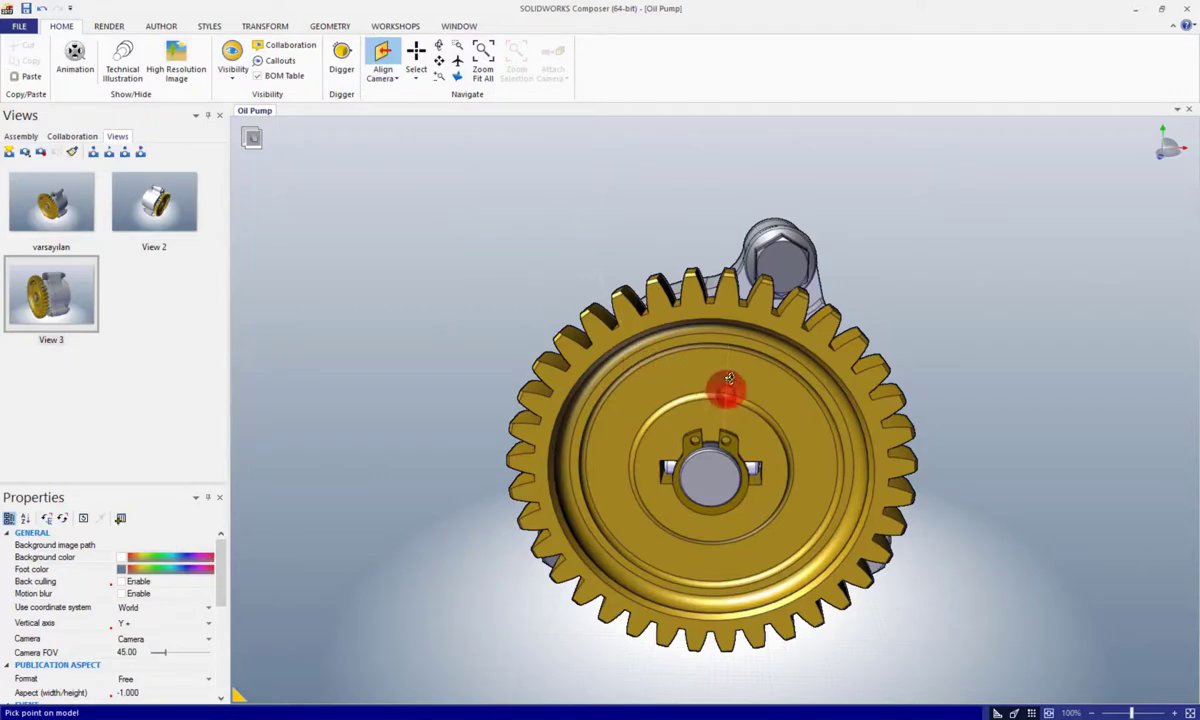
pyautogui.moveTo(725, 381)
pyautogui.mouseDown()
pyautogui.moveTo(789, 380)
pyautogui.moveTo(803, 401)
pyautogui.mouseUp()
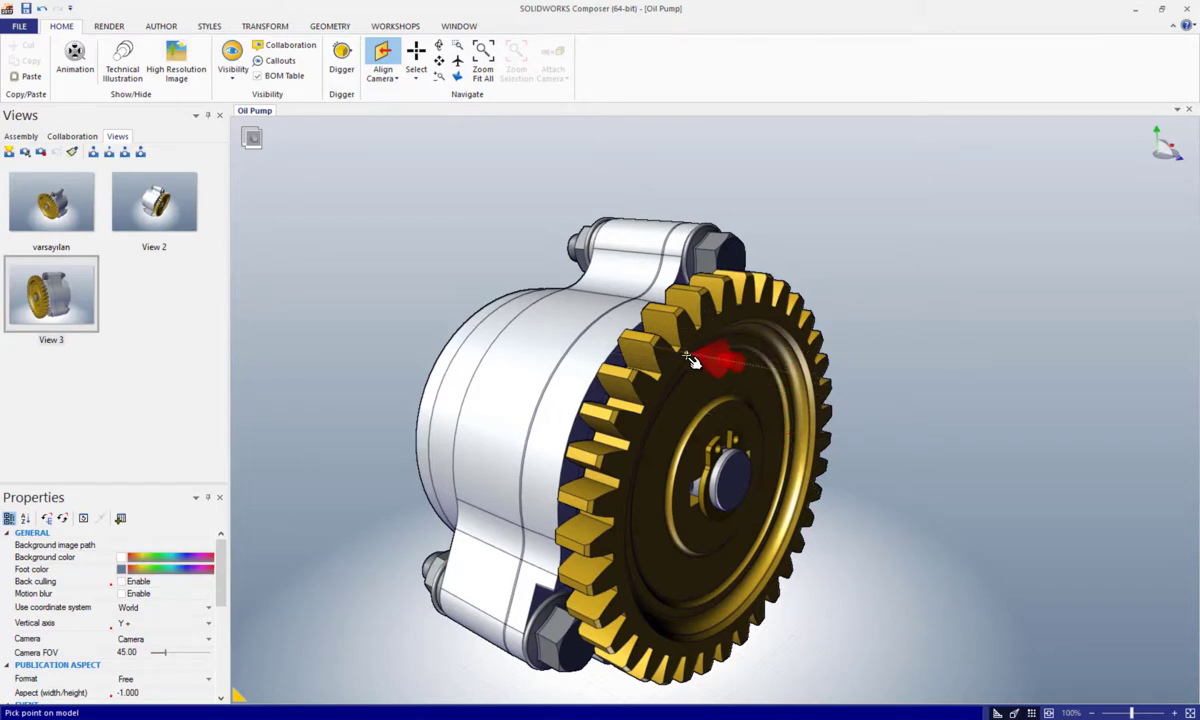
pyautogui.click(747, 381)
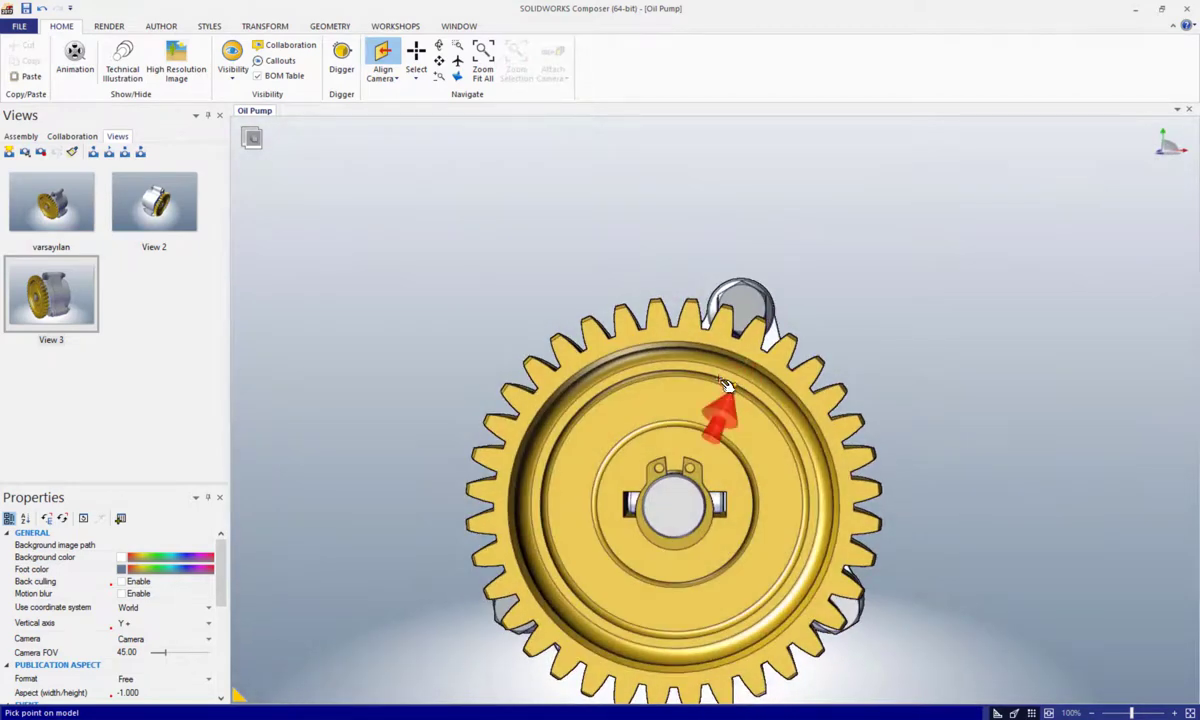
pyautogui.click(672, 370)
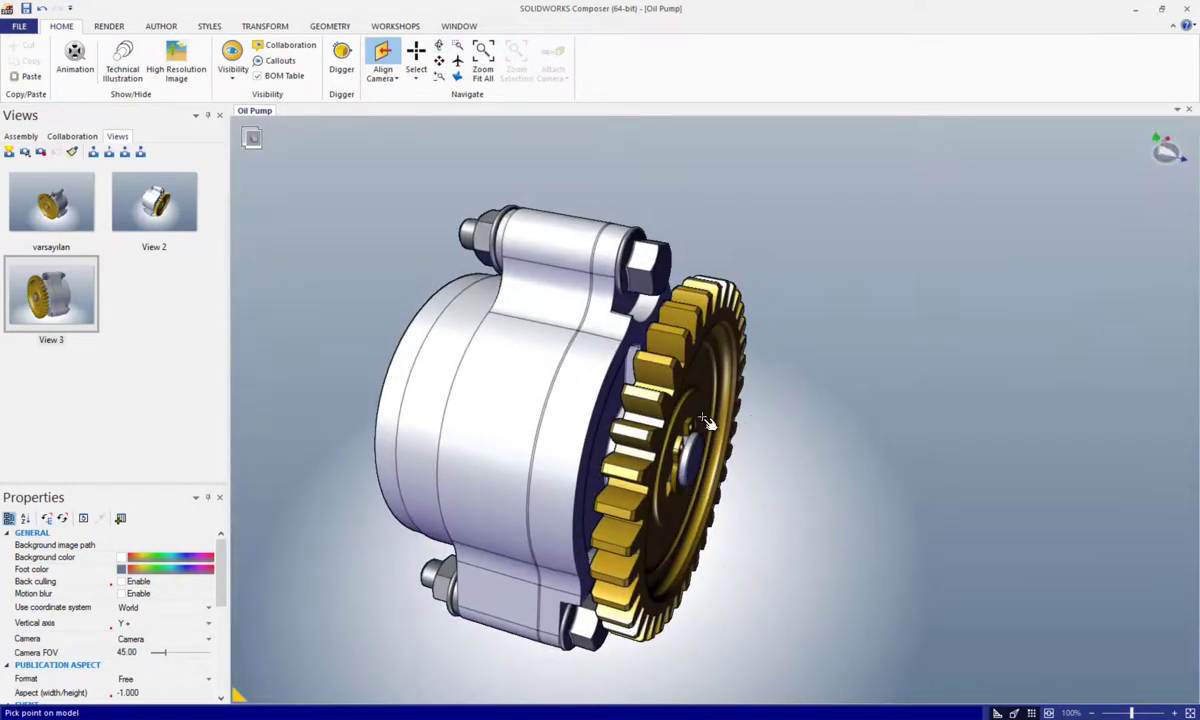
pyautogui.click(650, 260)
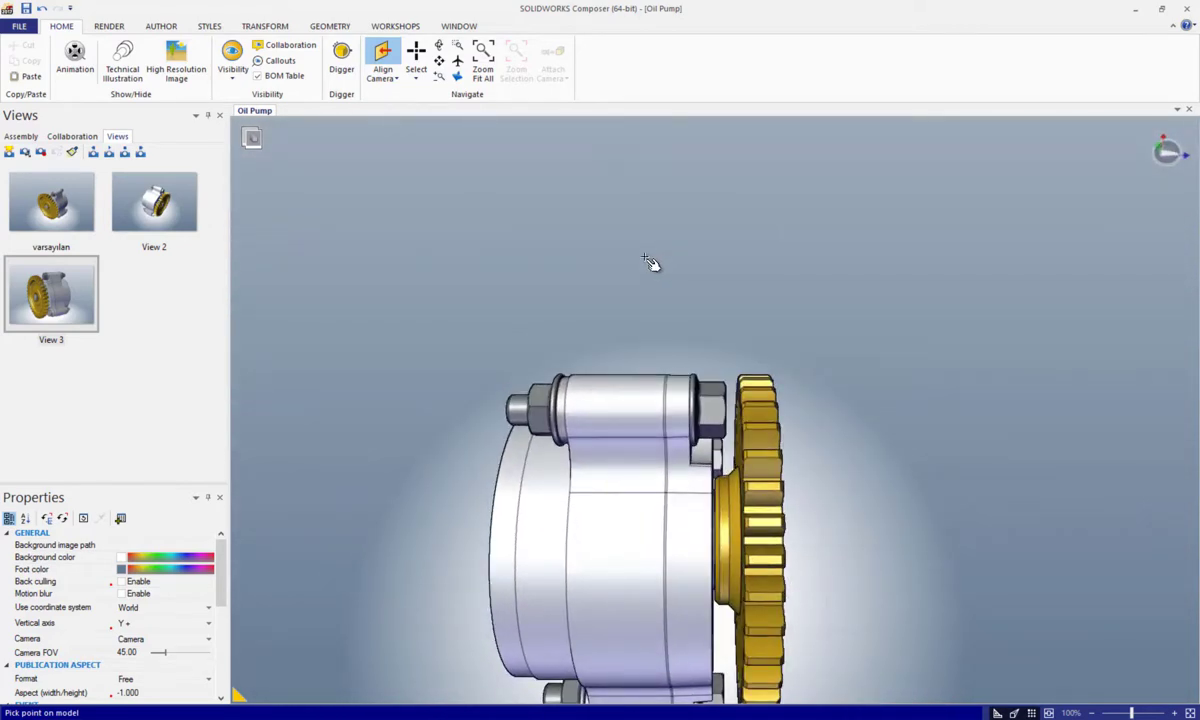
pyautogui.click(384, 72)
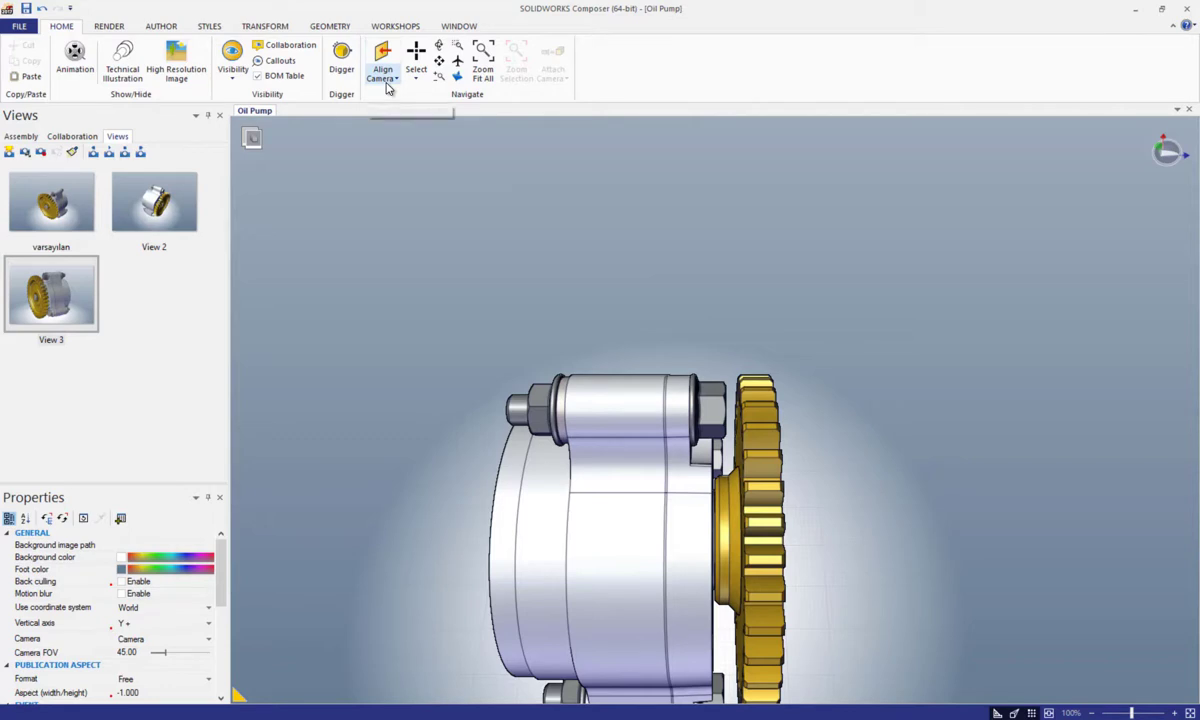
# Cycle the camera through the 3/4 X+ Y+ Z+, other 3/4 and custom preset orientations.
pyautogui.click(388, 86)
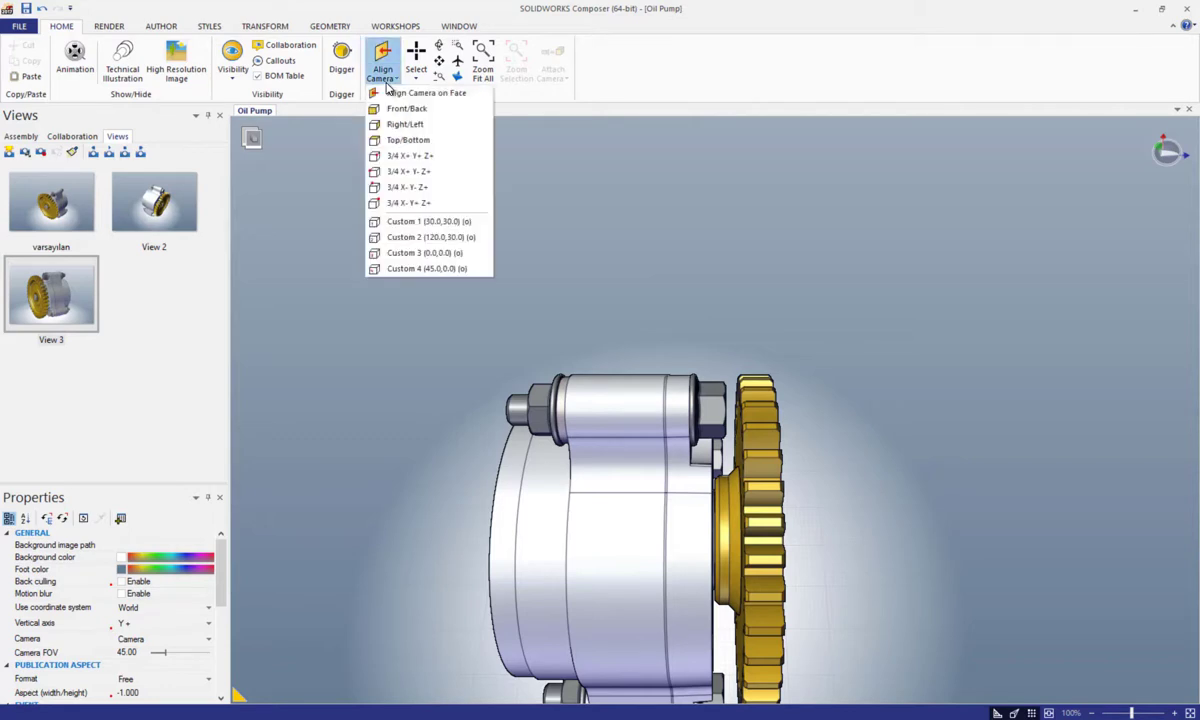
pyautogui.click(404, 157)
pyautogui.click(386, 80)
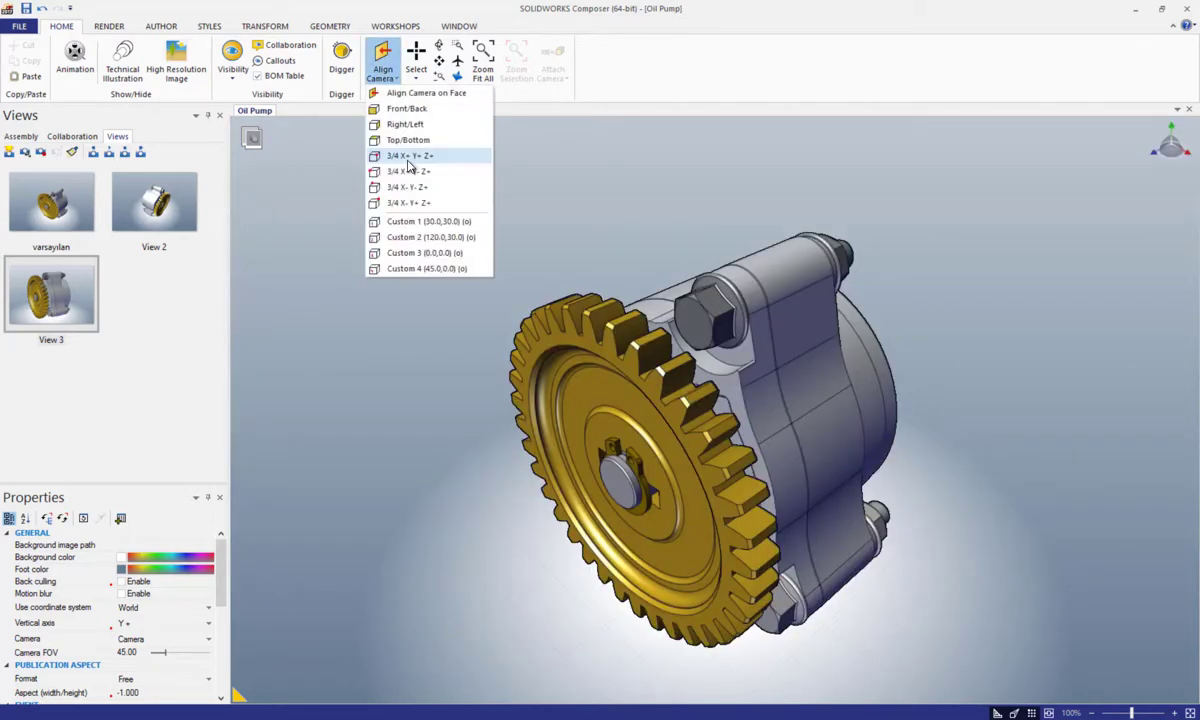
pyautogui.click(409, 171)
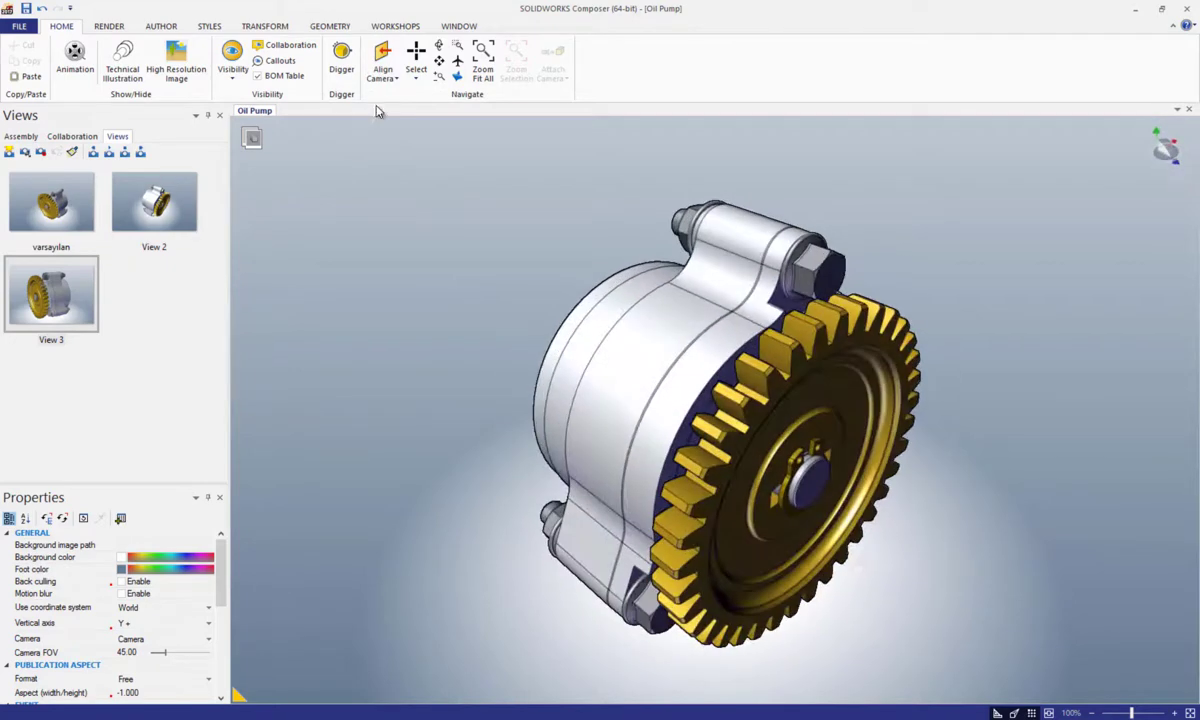
pyautogui.click(386, 82)
pyautogui.click(403, 186)
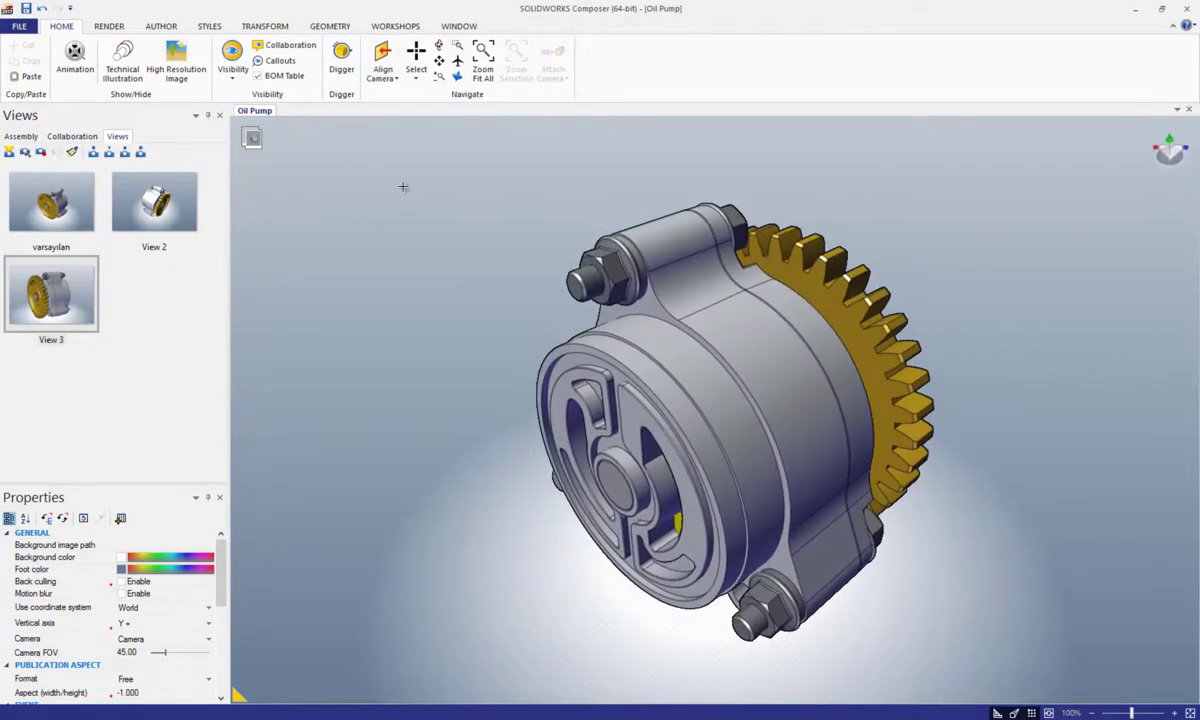
pyautogui.click(386, 80)
pyautogui.click(405, 196)
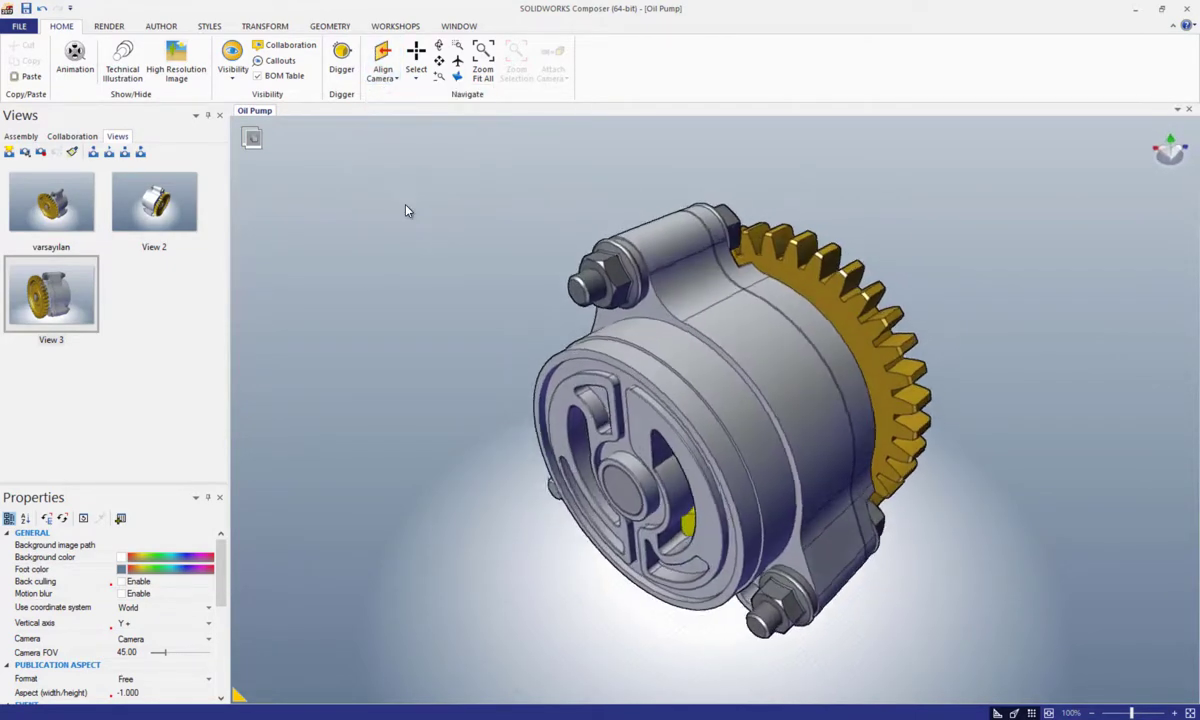
pyautogui.click(382, 70)
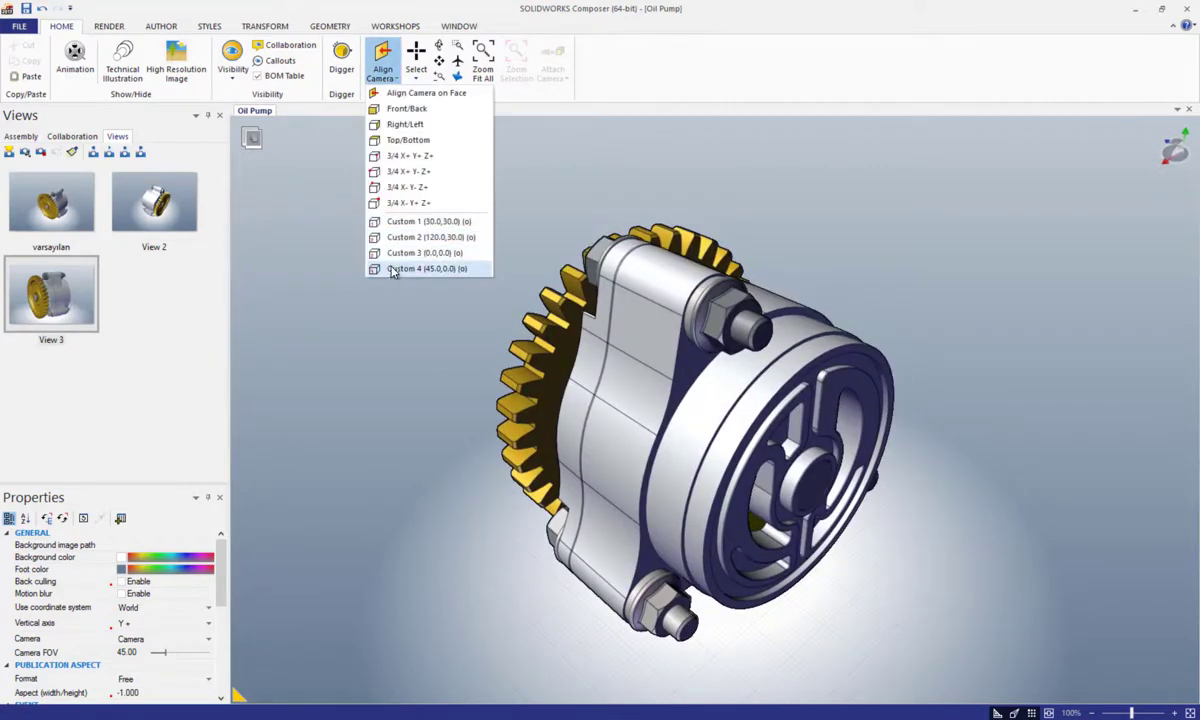
pyautogui.click(421, 309)
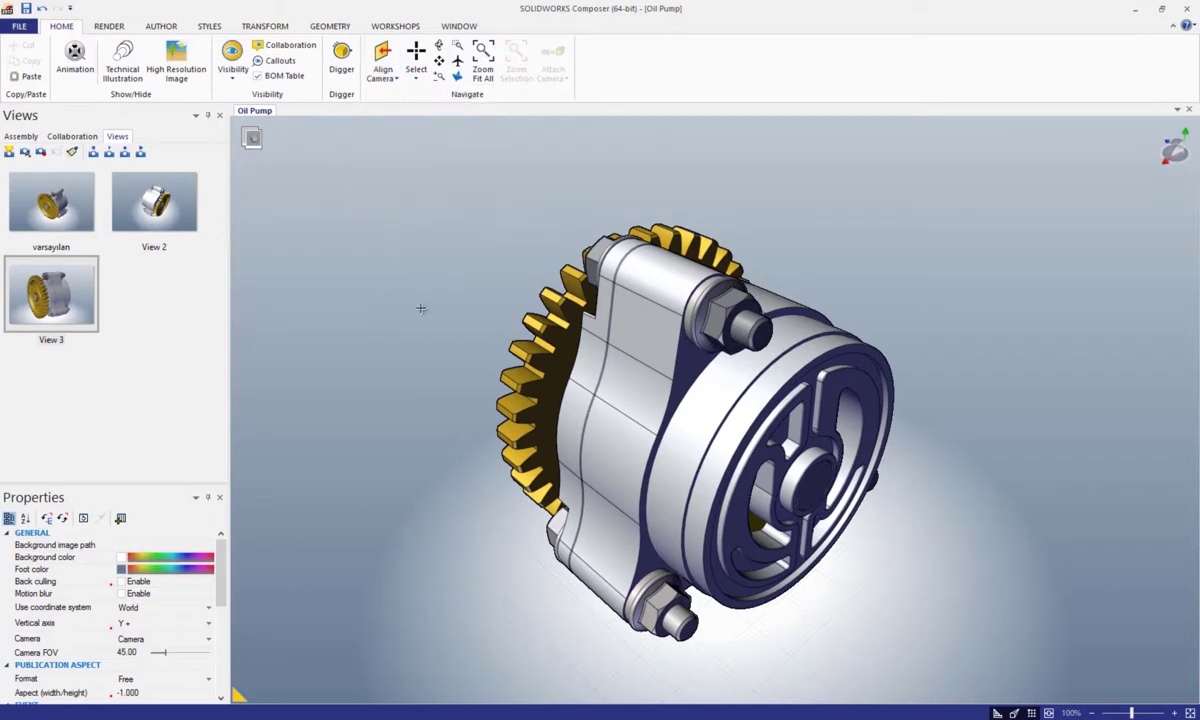
pyautogui.click(20, 30)
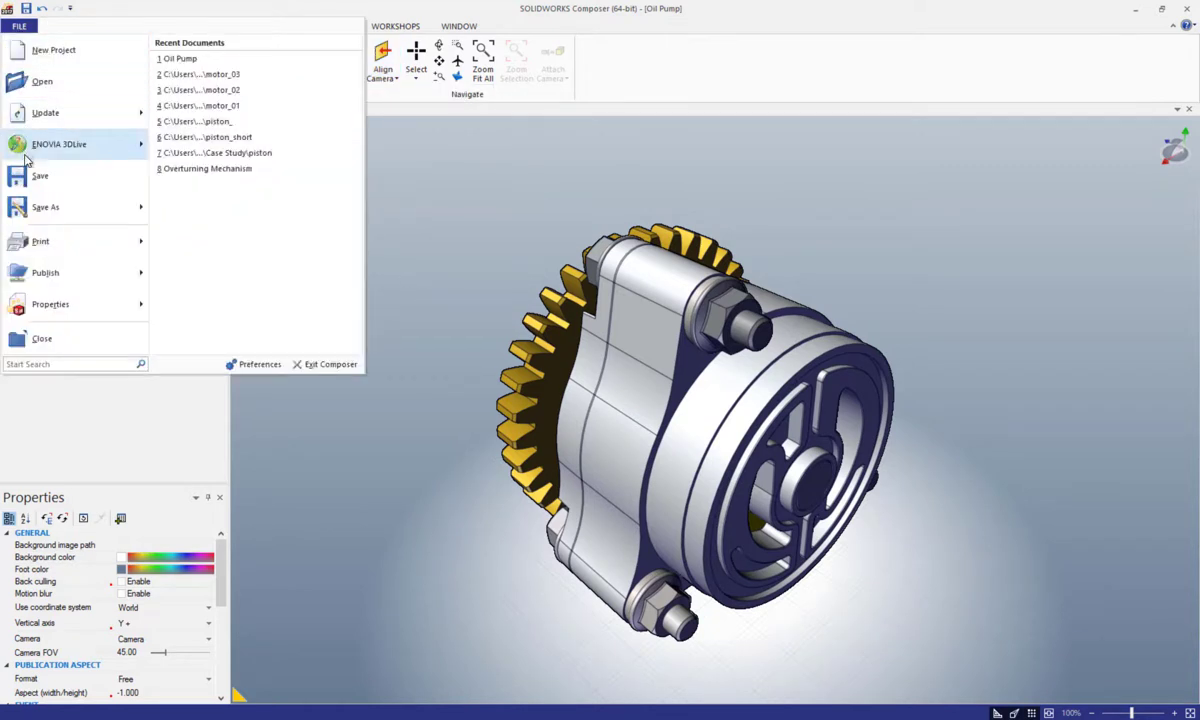
# Review the Viewport page's custom camera views in Document Properties, selecting Custom 1 (30°/30°), then close.
pyautogui.click(80, 303)
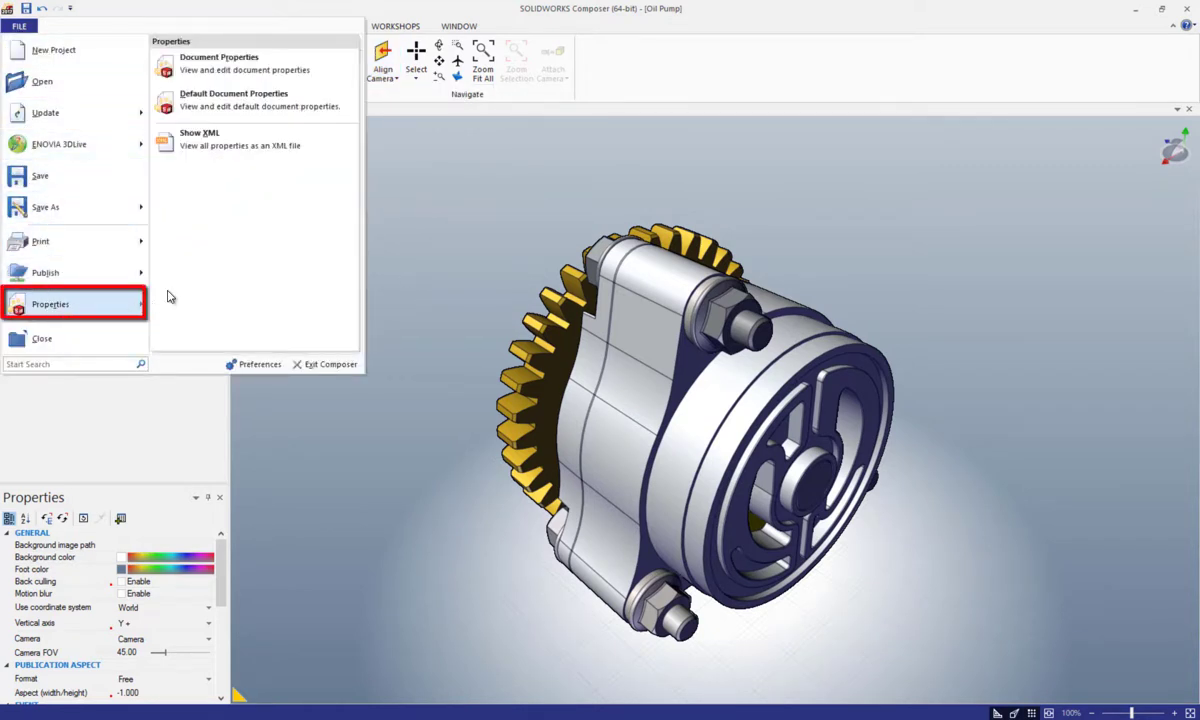
pyautogui.click(218, 66)
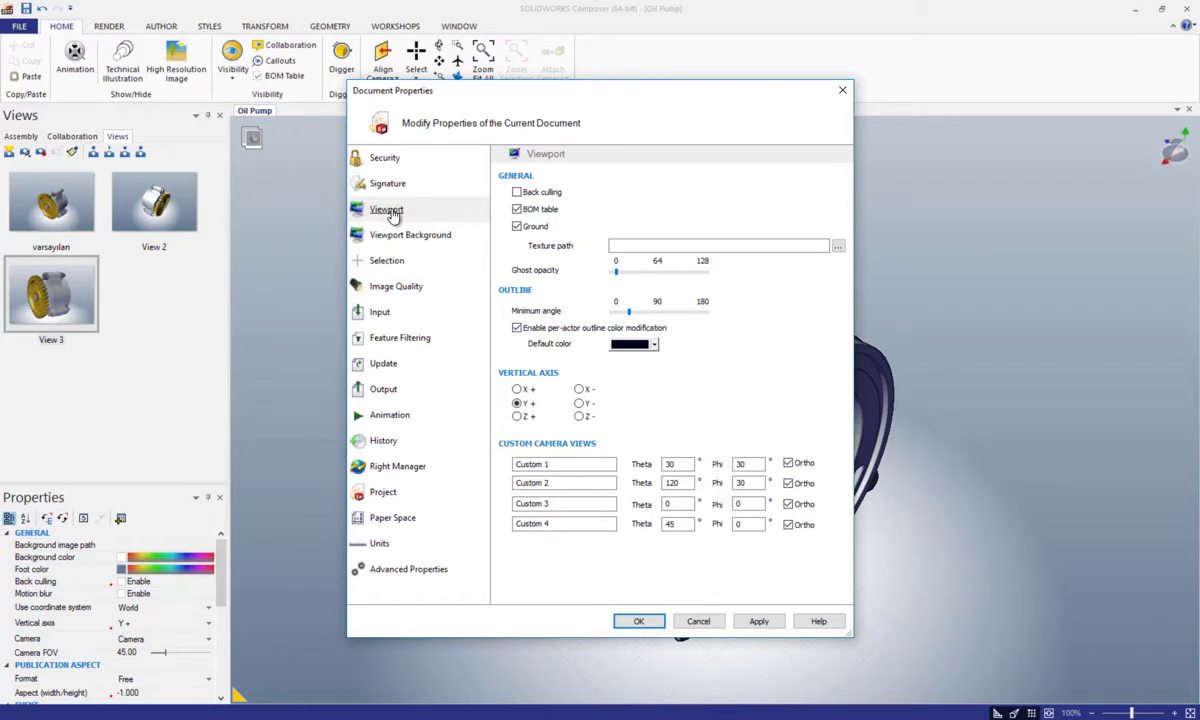
pyautogui.click(395, 218)
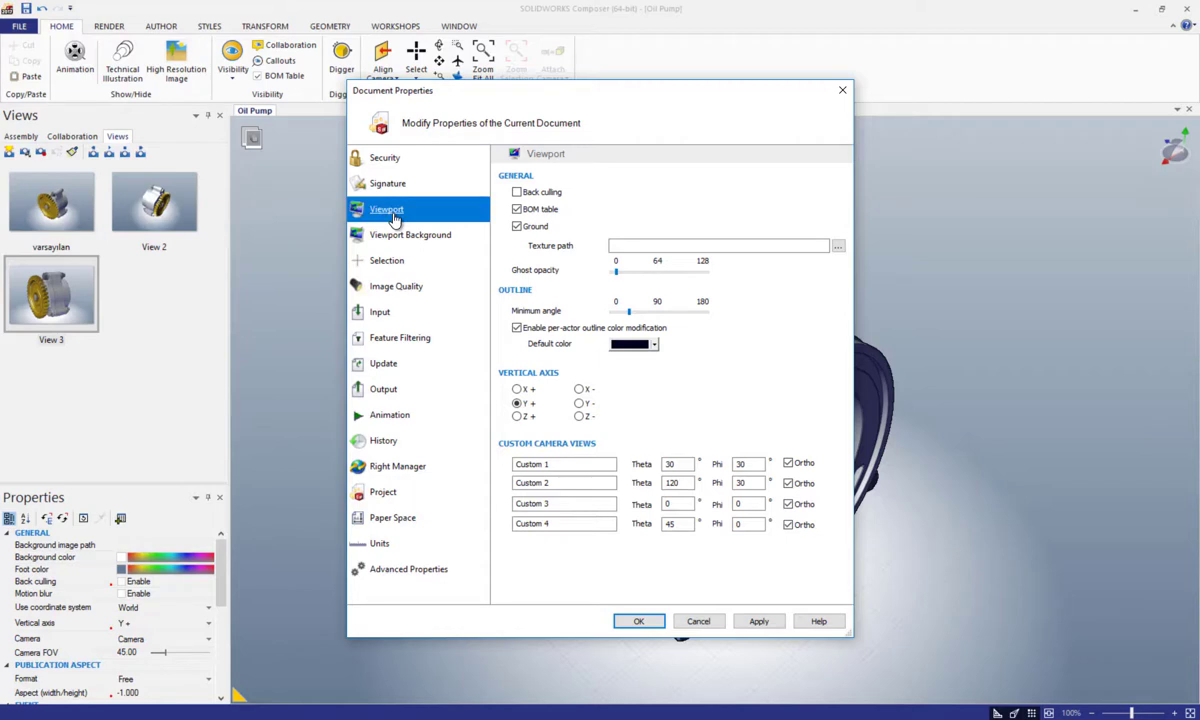
pyautogui.click(569, 463)
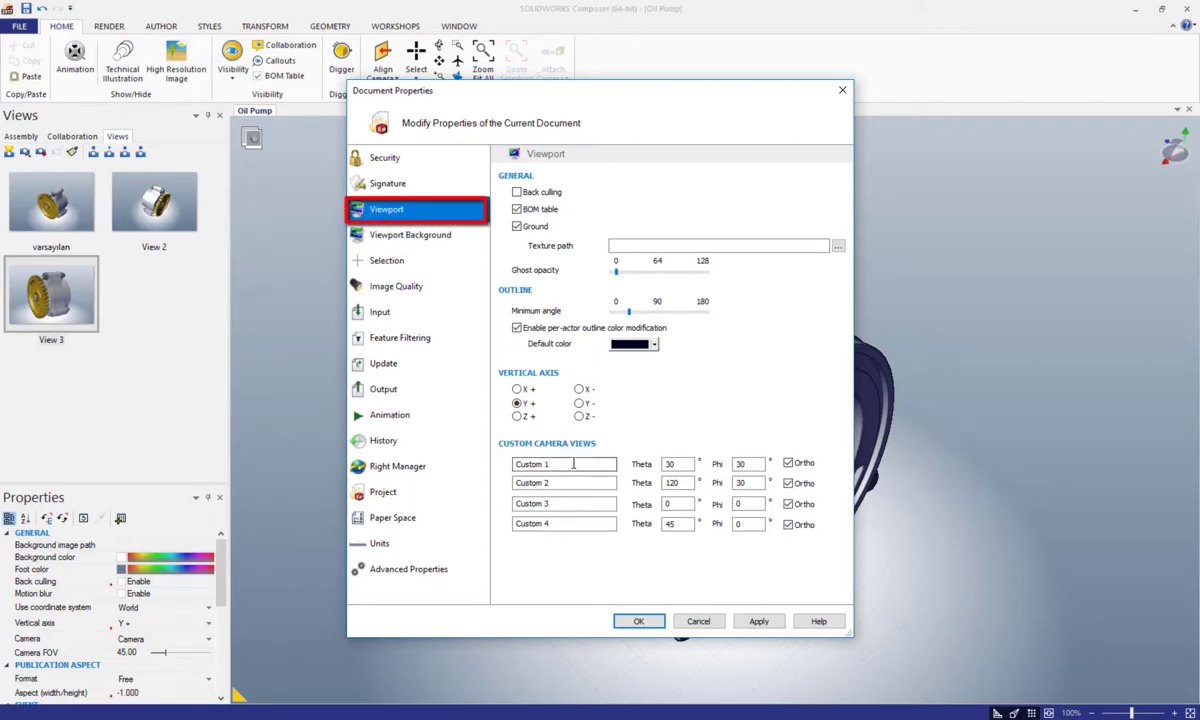
pyautogui.click(573, 463)
pyautogui.moveTo(563, 463); pyautogui.dragTo(508, 463)
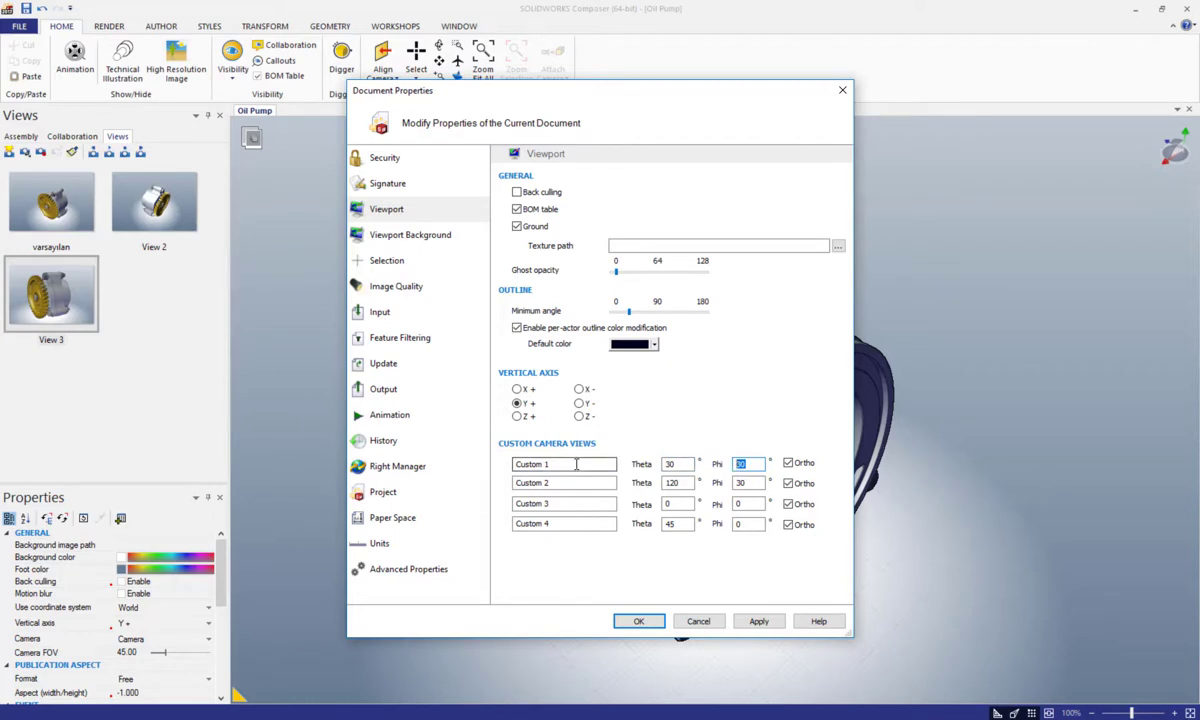
pyautogui.click(638, 621)
# Apply the Custom 4 camera orientation and switch the viewport to perspective mode.
pyautogui.click(382, 76)
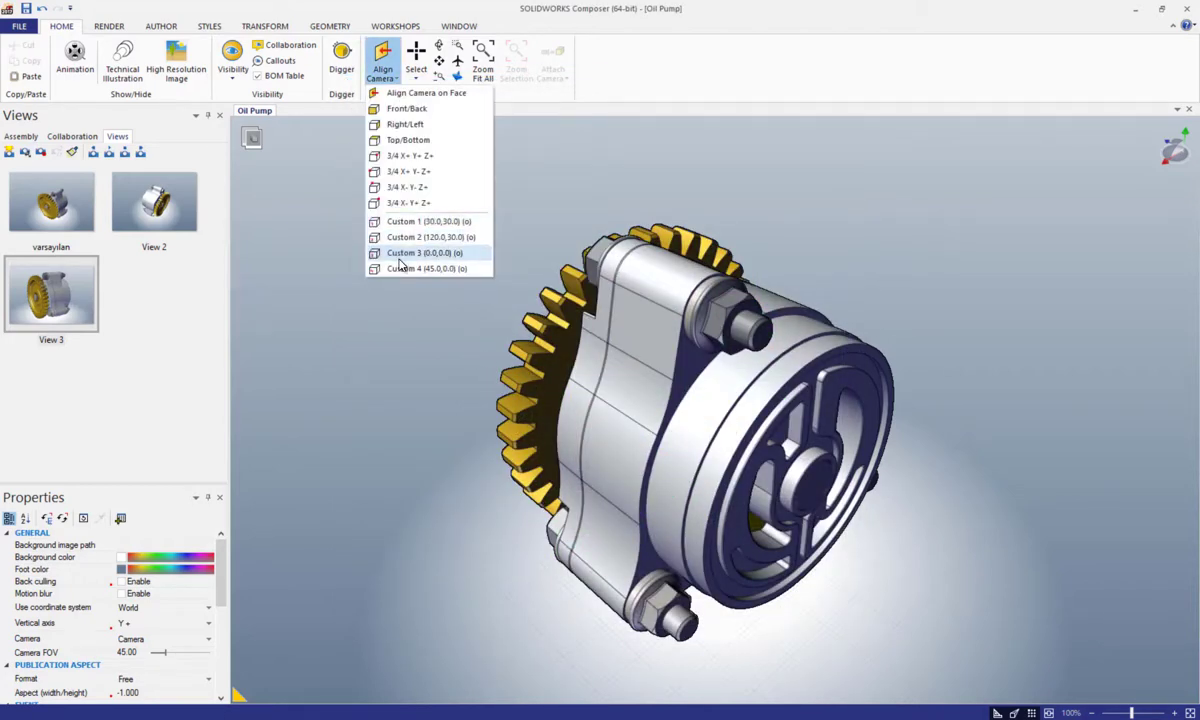
pyautogui.click(401, 268)
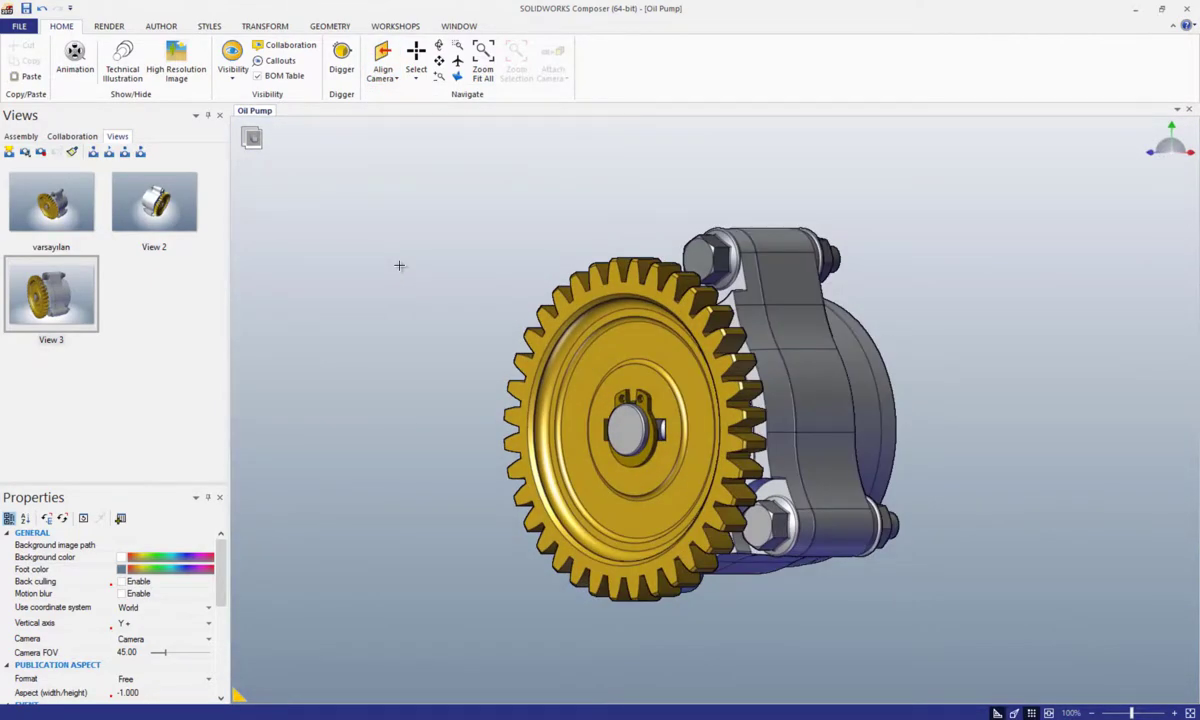
pyautogui.moveTo(400, 266); pyautogui.dragTo(453, 305)
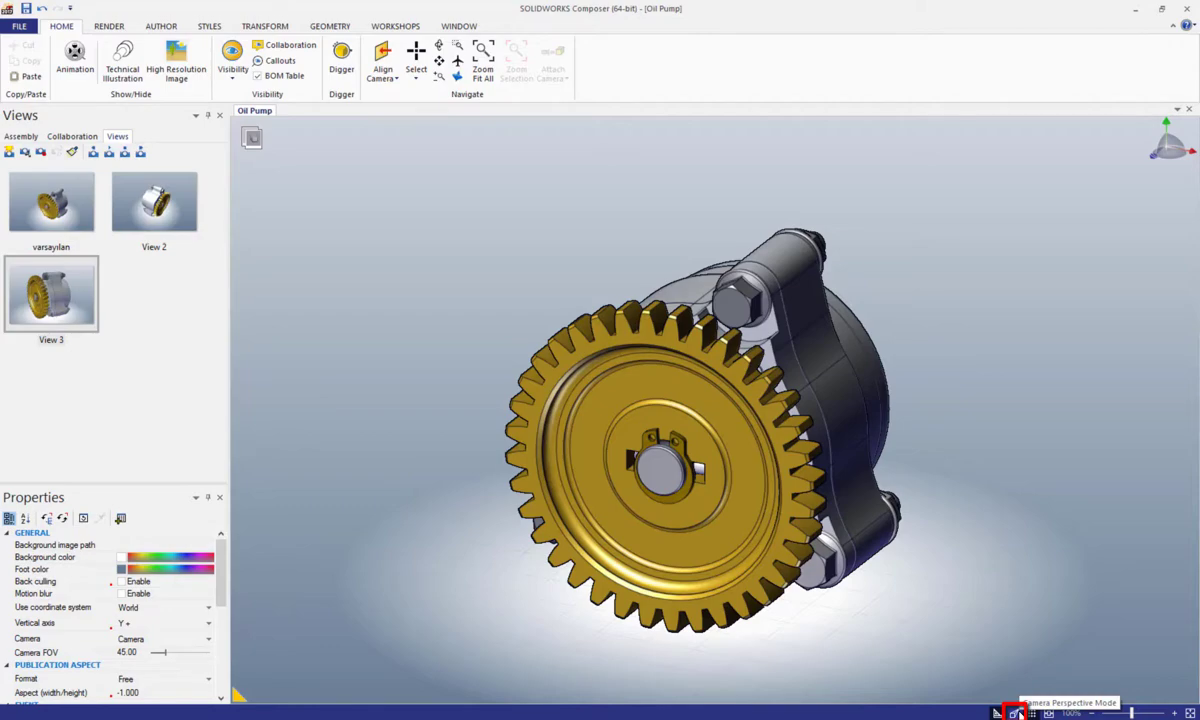
pyautogui.click(1017, 713)
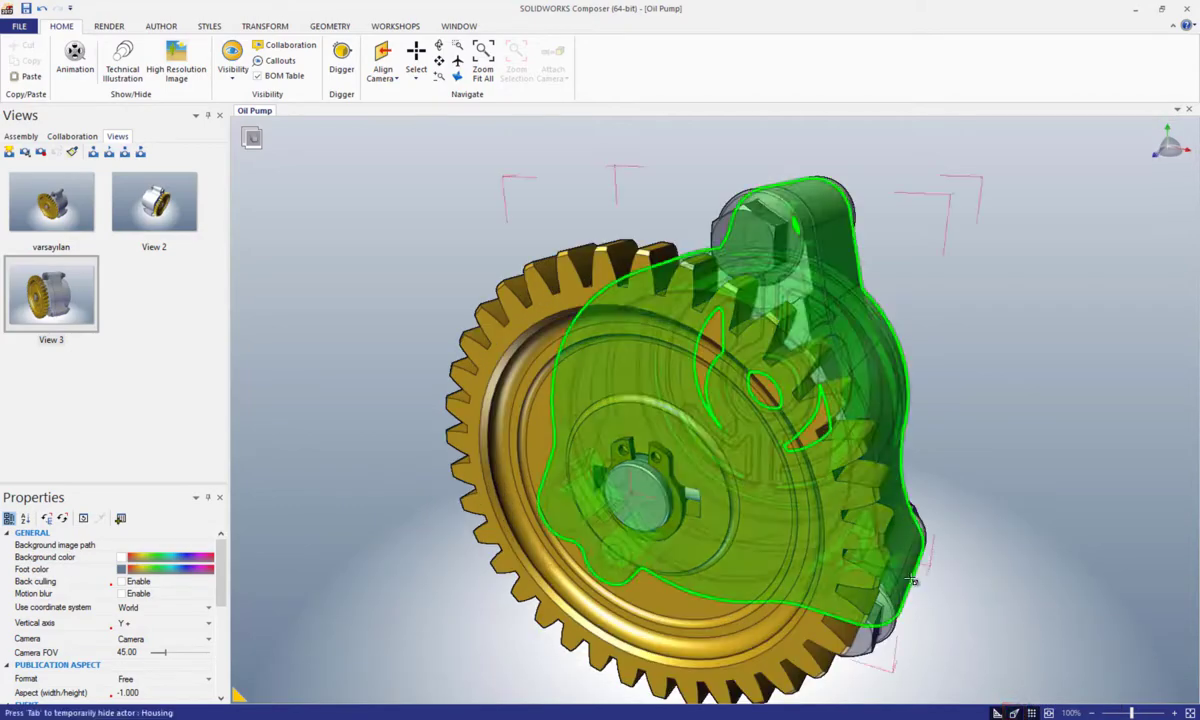
pyautogui.moveTo(930, 563)
pyautogui.mouseDown()
pyautogui.moveTo(707, 518)
pyautogui.moveTo(833, 415)
pyautogui.mouseUp()
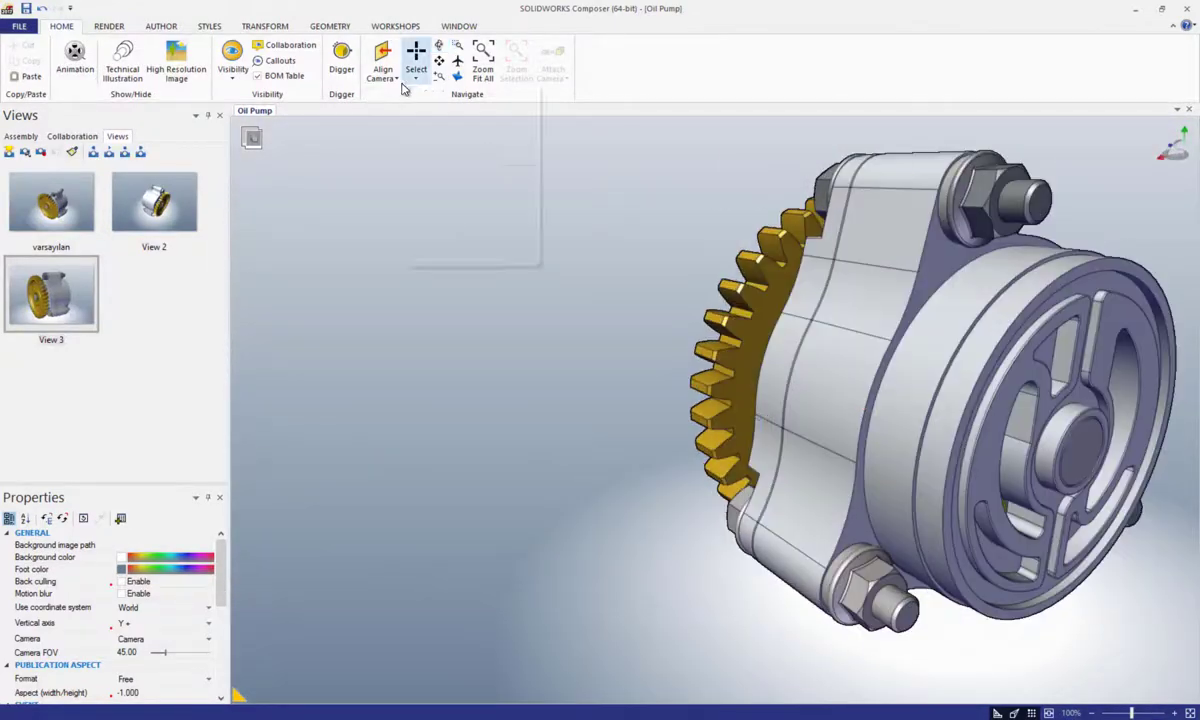
# Try the Front, Right/Left and Top/Bottom orientations, then settle on an angled gear view.
pyautogui.click(390, 77)
pyautogui.click(392, 116)
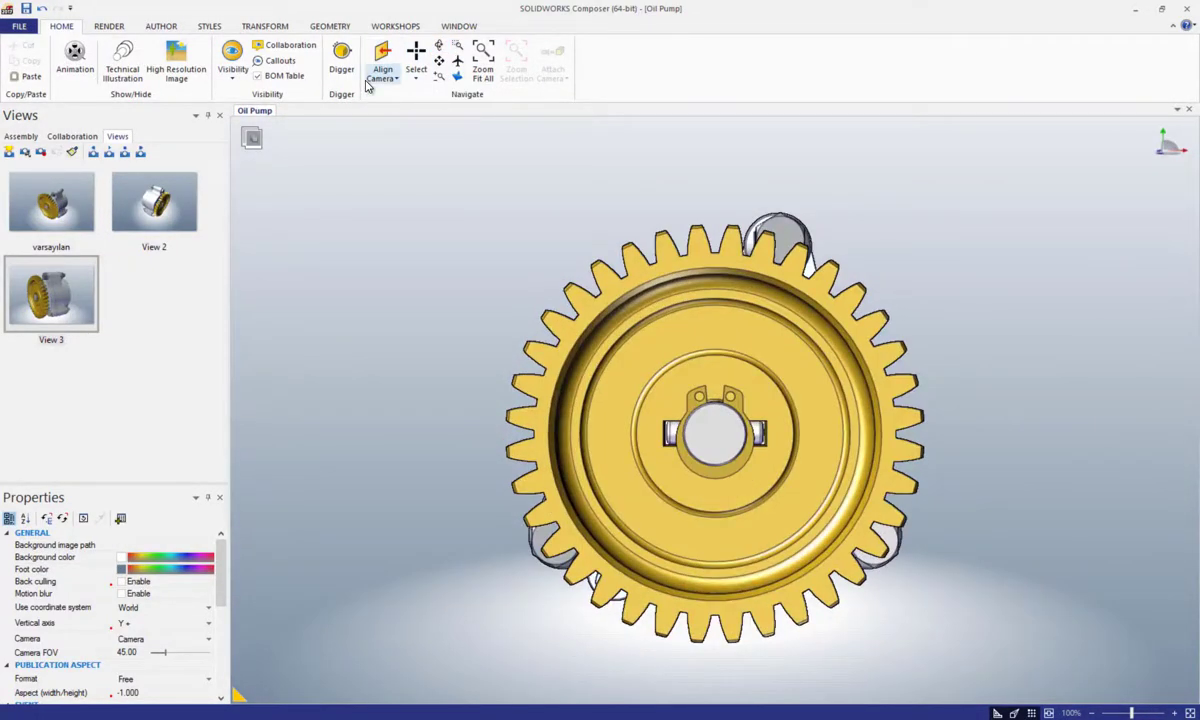
pyautogui.click(382, 76)
pyautogui.click(394, 124)
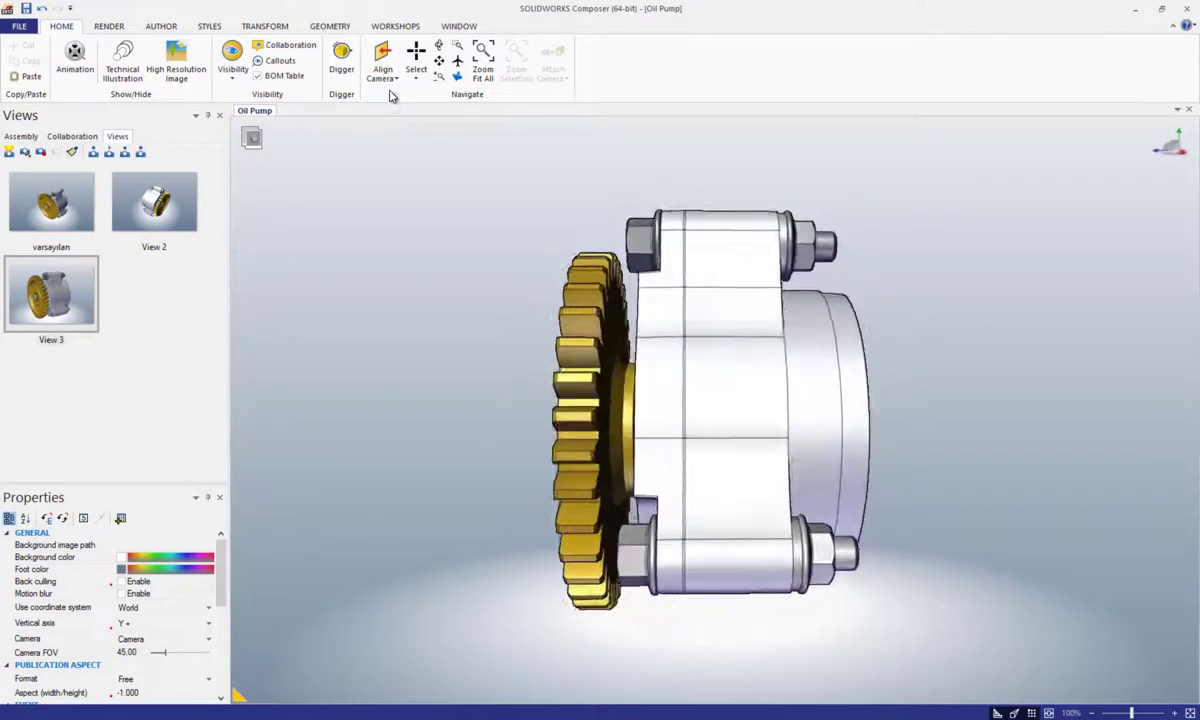
pyautogui.click(385, 75)
pyautogui.click(395, 138)
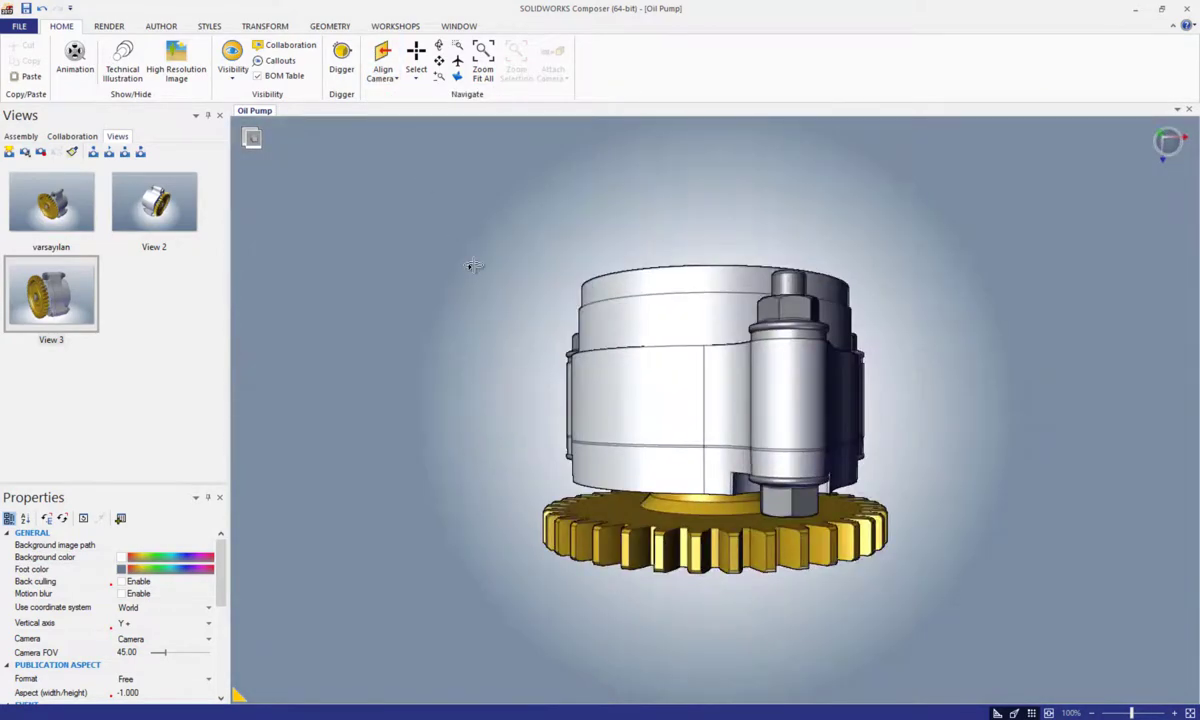
pyautogui.moveTo(469, 388)
pyautogui.mouseDown()
pyautogui.moveTo(517, 286)
pyautogui.moveTo(408, 302)
pyautogui.moveTo(423, 308)
pyautogui.mouseUp()
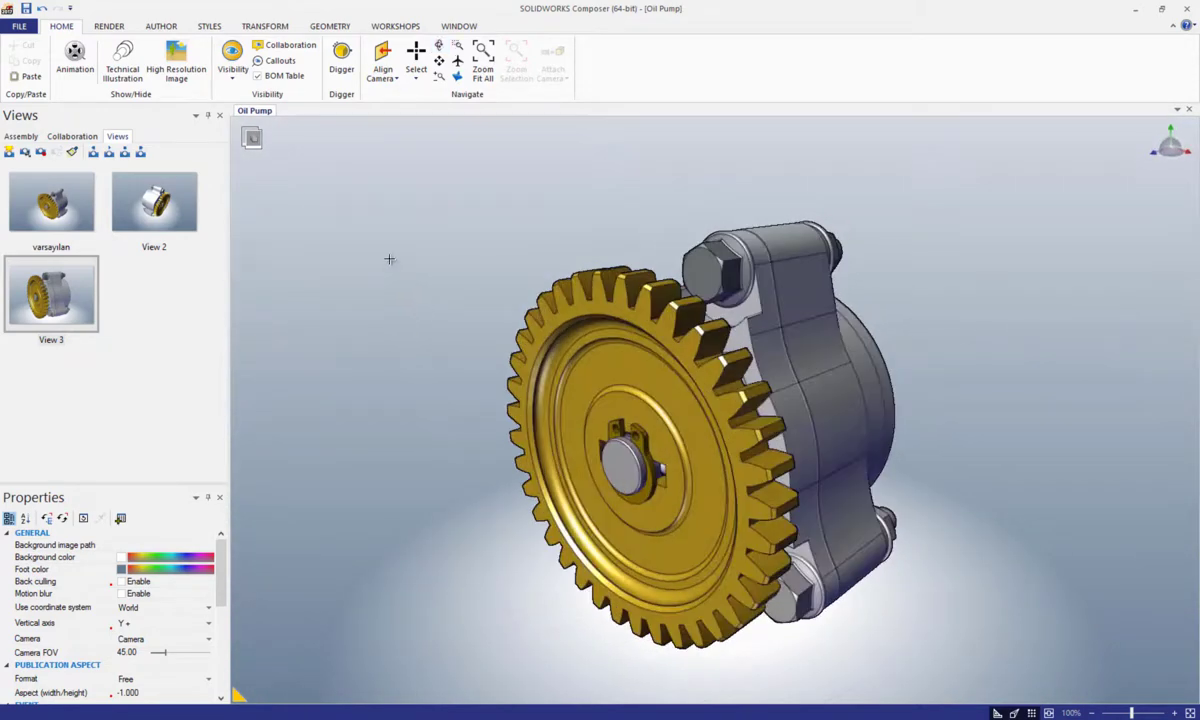
pyautogui.click(24, 28)
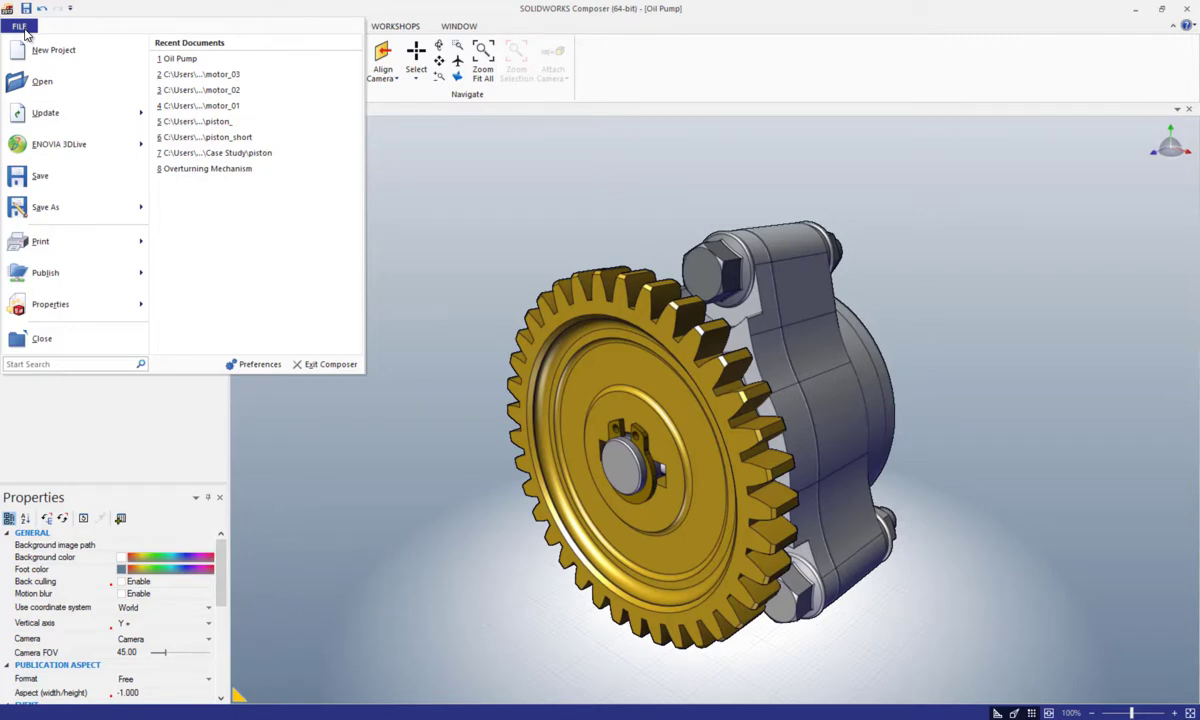
# Set the default camera perspective to 60 degrees in Application Preferences and apply it.
pyautogui.click(257, 368)
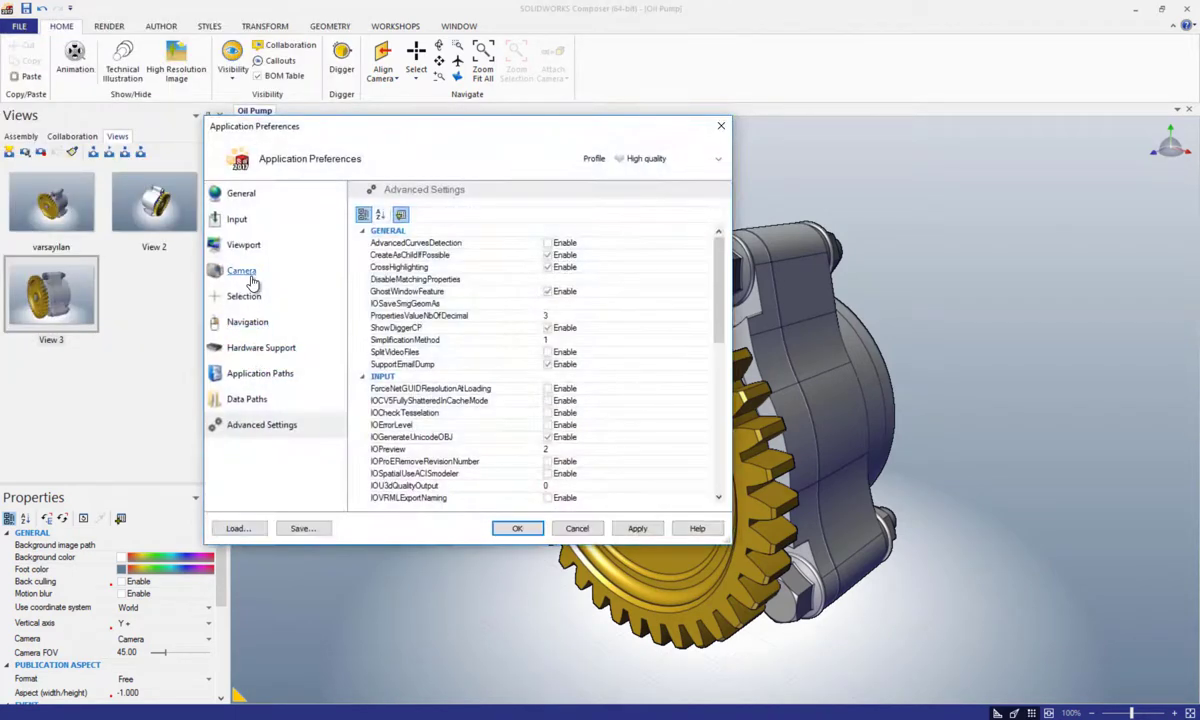
pyautogui.click(252, 280)
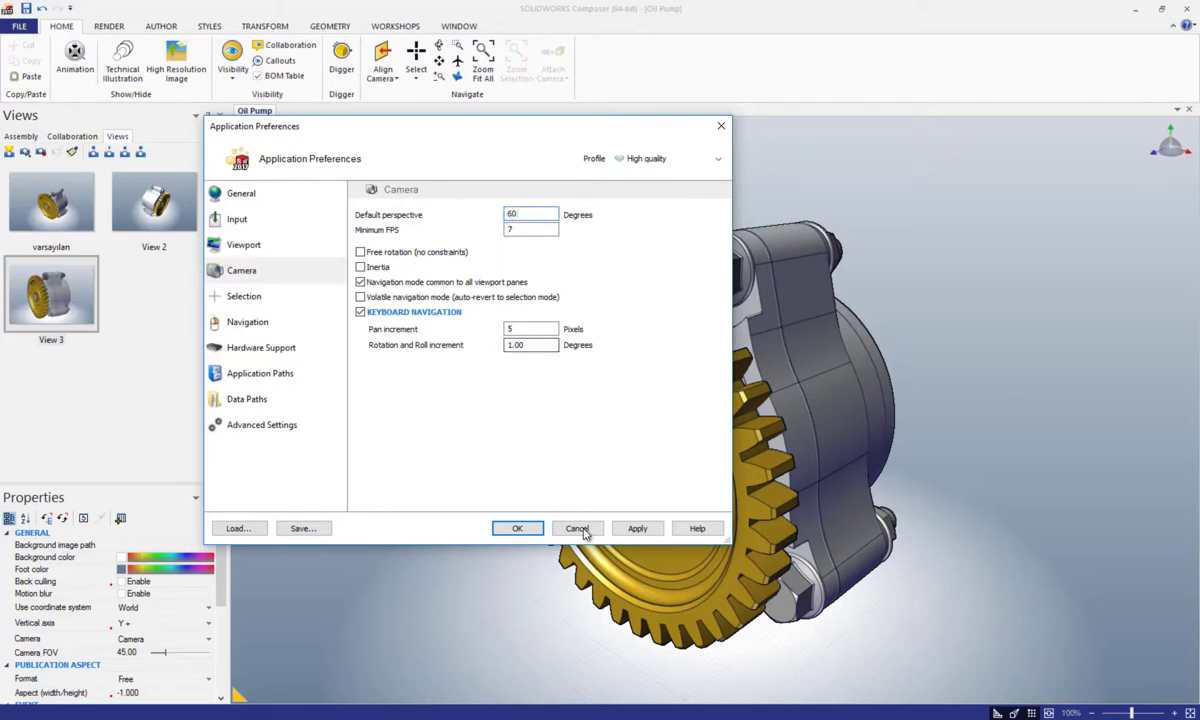
pyautogui.click(636, 527)
# Rotate and zoom in on the oil pump, then update View 3 with this closer camera.
pyautogui.click(517, 528)
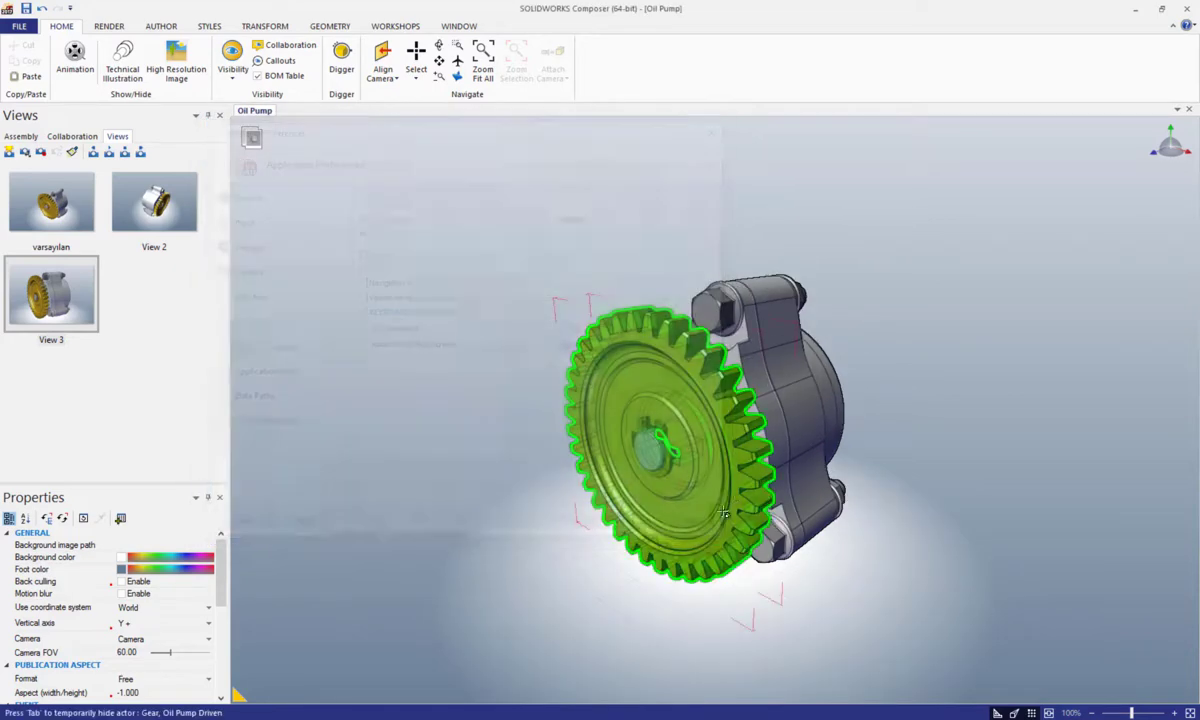
pyautogui.moveTo(690, 468)
pyautogui.mouseDown()
pyautogui.moveTo(700, 480)
pyautogui.moveTo(653, 482)
pyautogui.moveTo(678, 477)
pyautogui.moveTo(717, 500)
pyautogui.moveTo(710, 468)
pyautogui.moveTo(807, 472)
pyautogui.moveTo(448, 470)
pyautogui.moveTo(638, 465)
pyautogui.moveTo(767, 443)
pyautogui.moveTo(704, 411)
pyautogui.mouseUp()
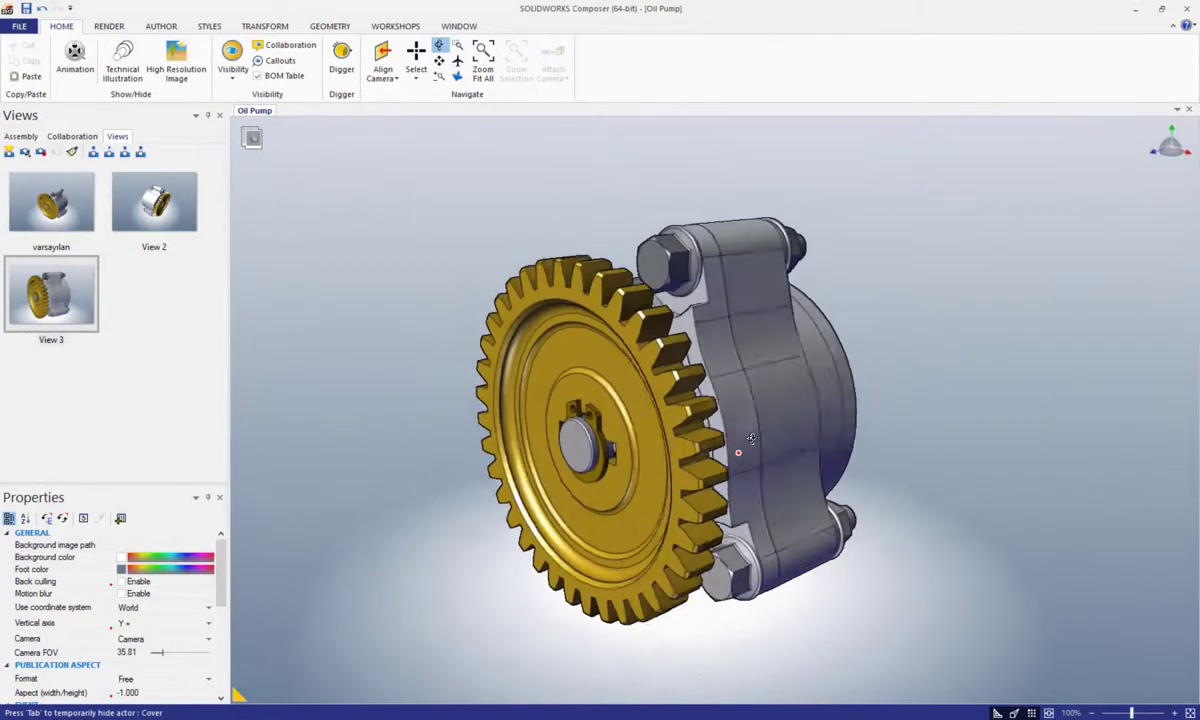
pyautogui.scroll(2, 318, 363)
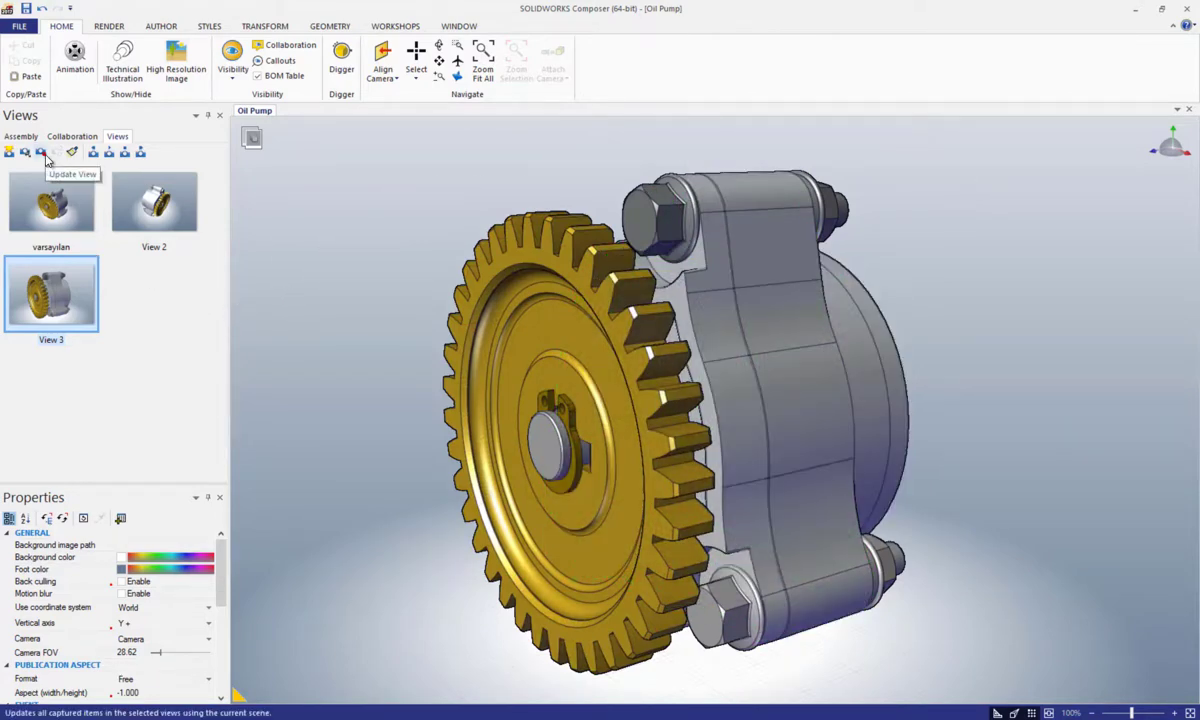
pyautogui.click(44, 156)
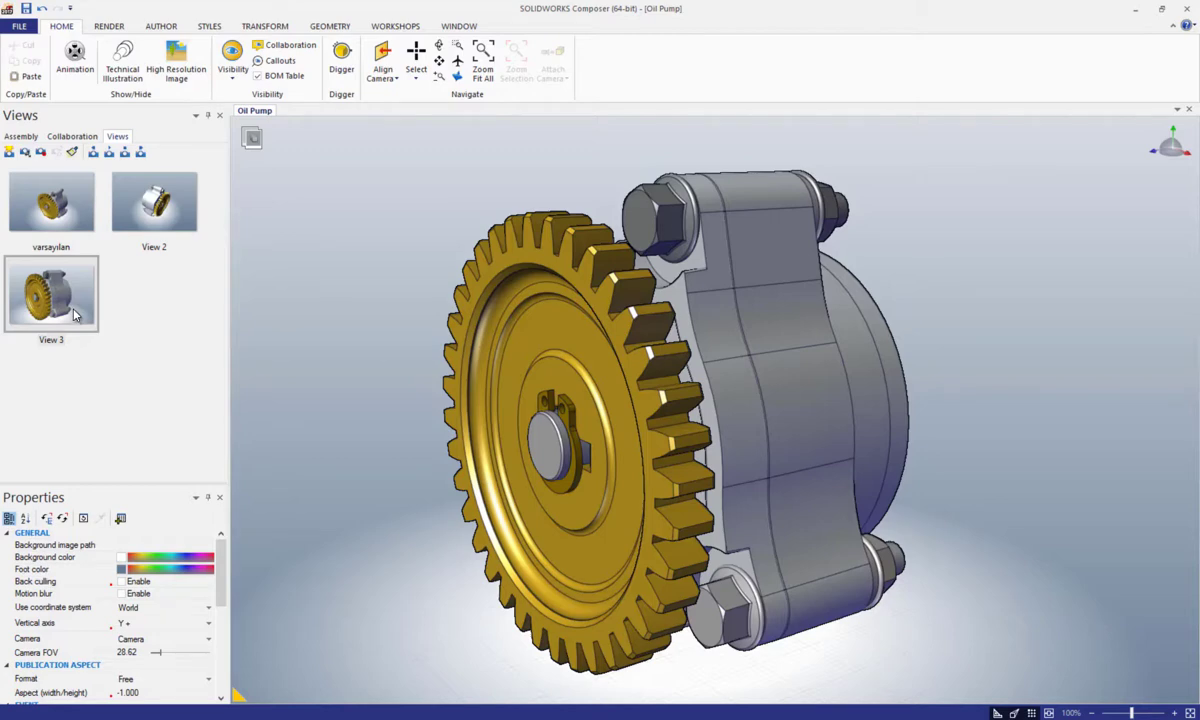
pyautogui.click(58, 208)
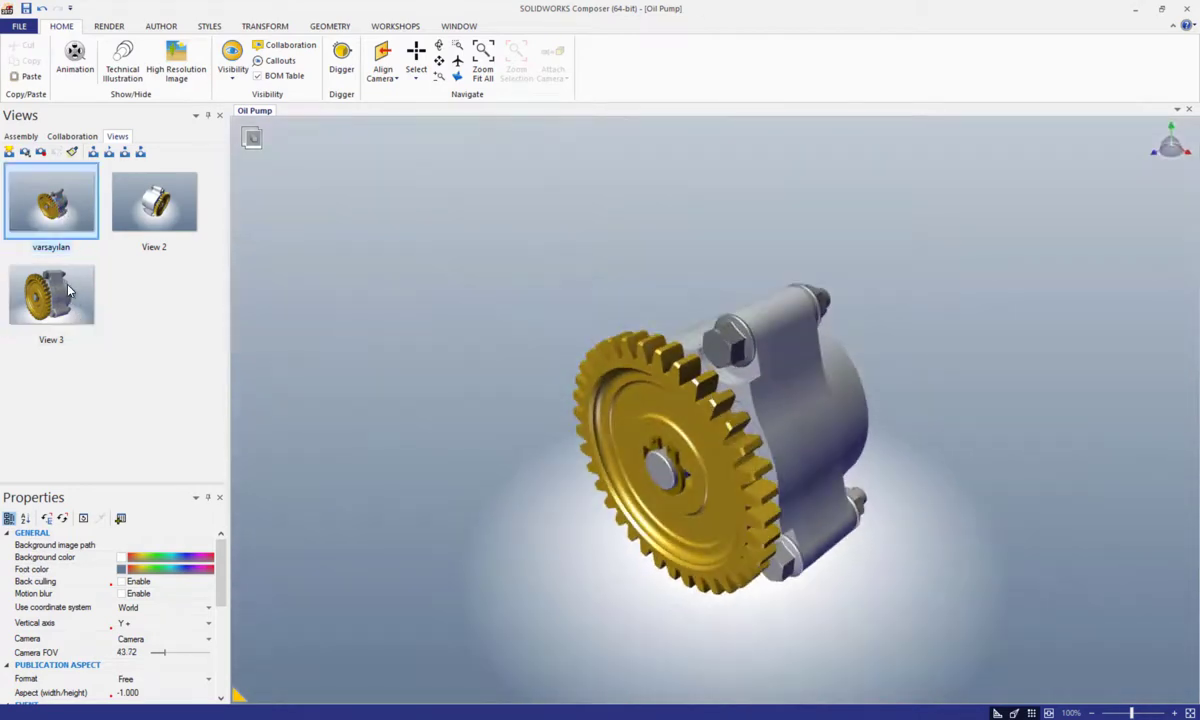
pyautogui.click(67, 286)
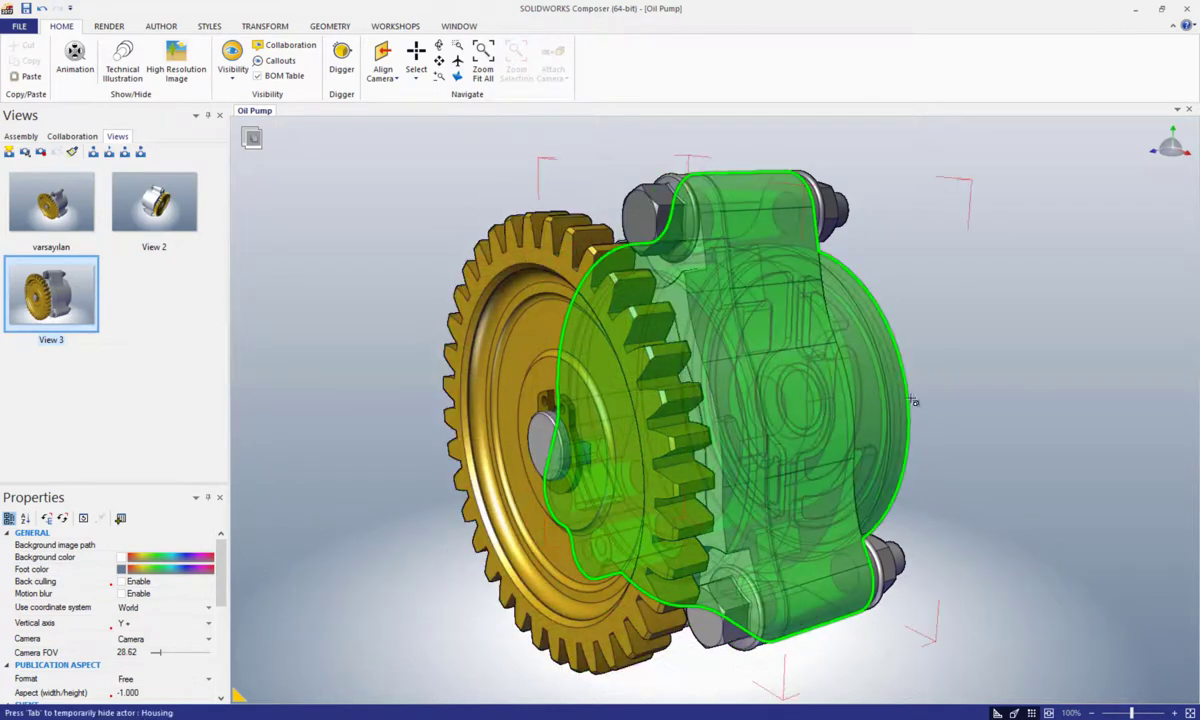
# Save a Front/Back camera view of the gear as a new view named Ön.
pyautogui.click(388, 85)
pyautogui.click(396, 110)
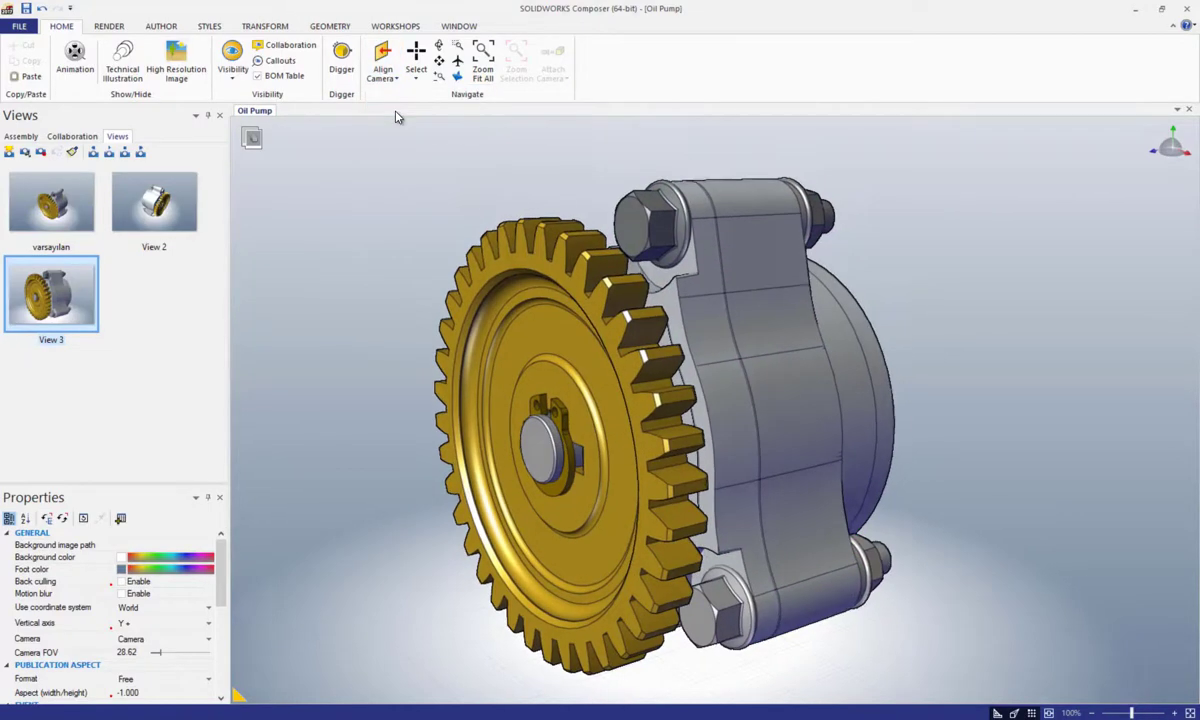
pyautogui.click(8, 153)
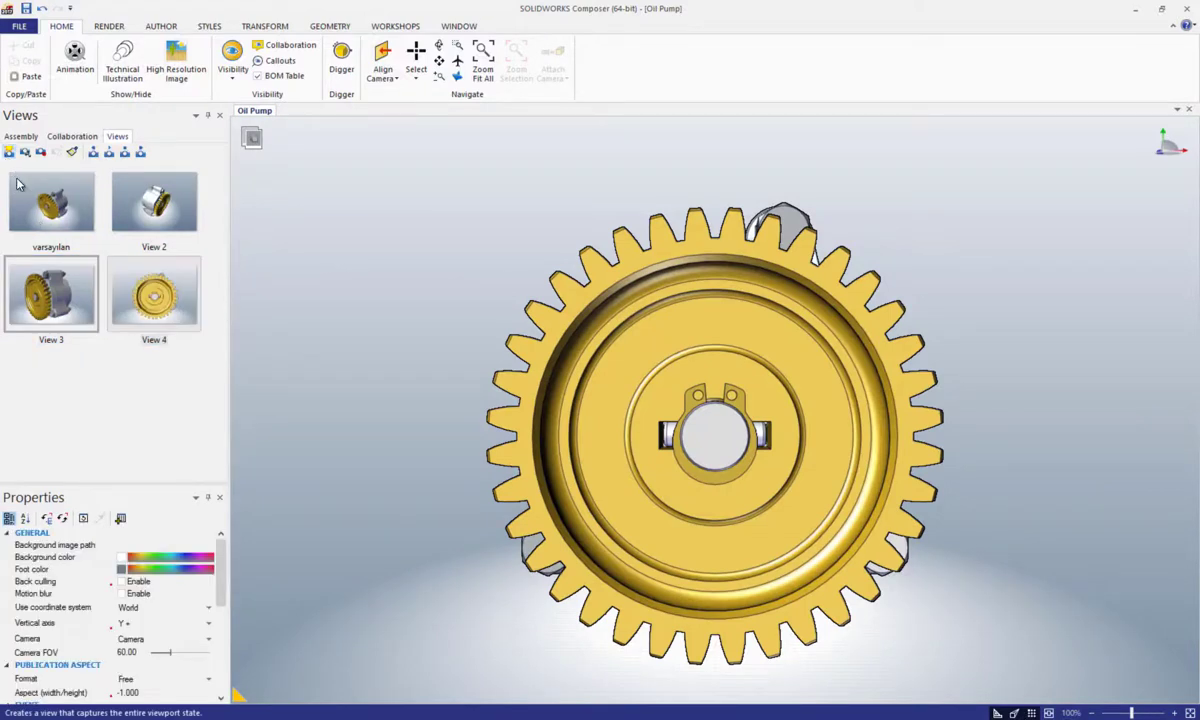
pyautogui.doubleClick(162, 341)
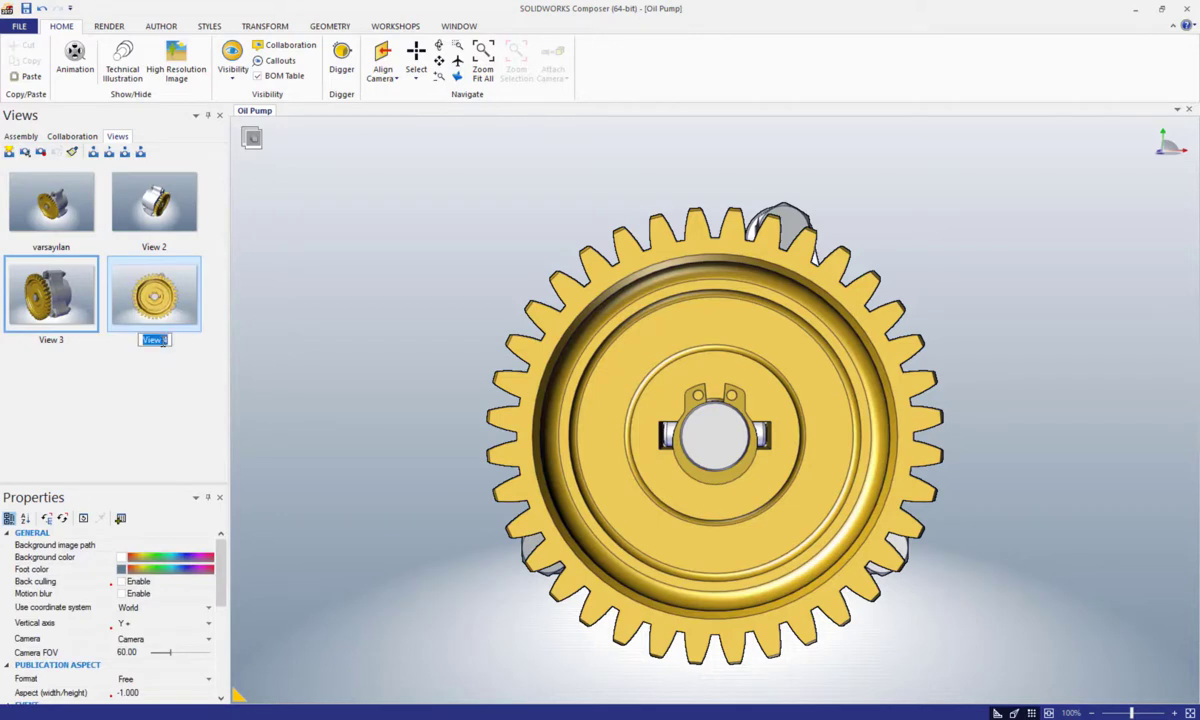
pyautogui.write('Ön')
pyautogui.press('Return')
pyautogui.click(376, 339)
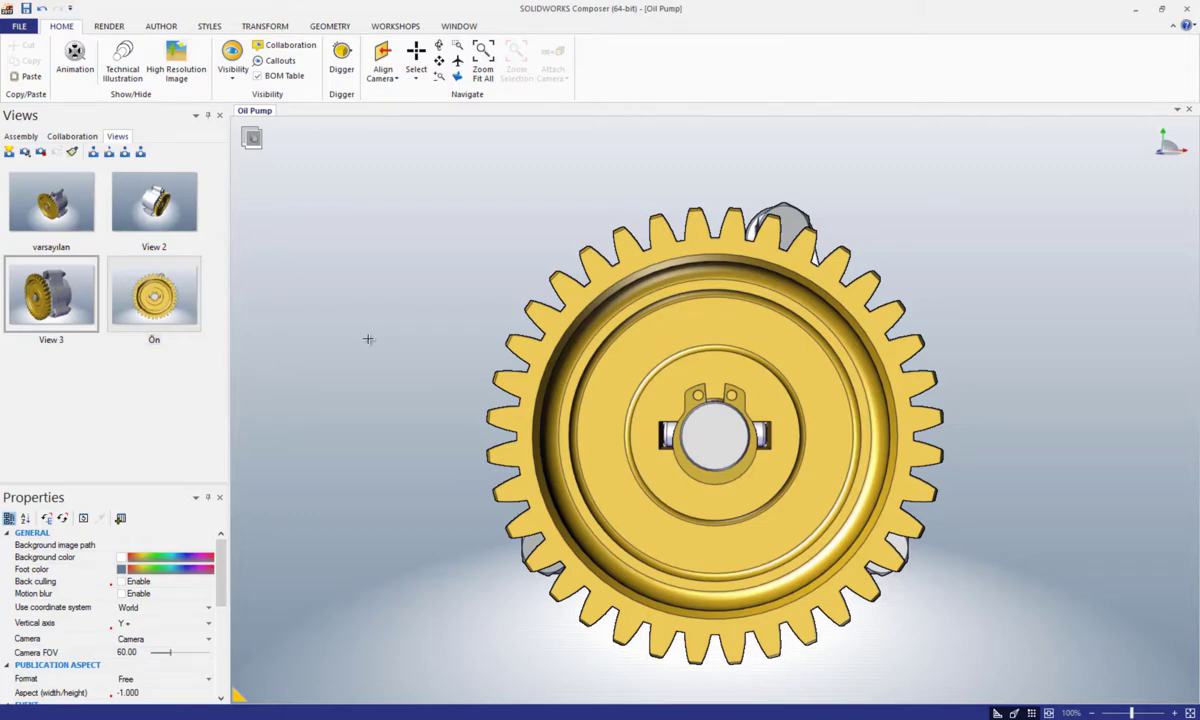
# Restore the varsayılan view and render the model in outline mode.
pyautogui.click(57, 230)
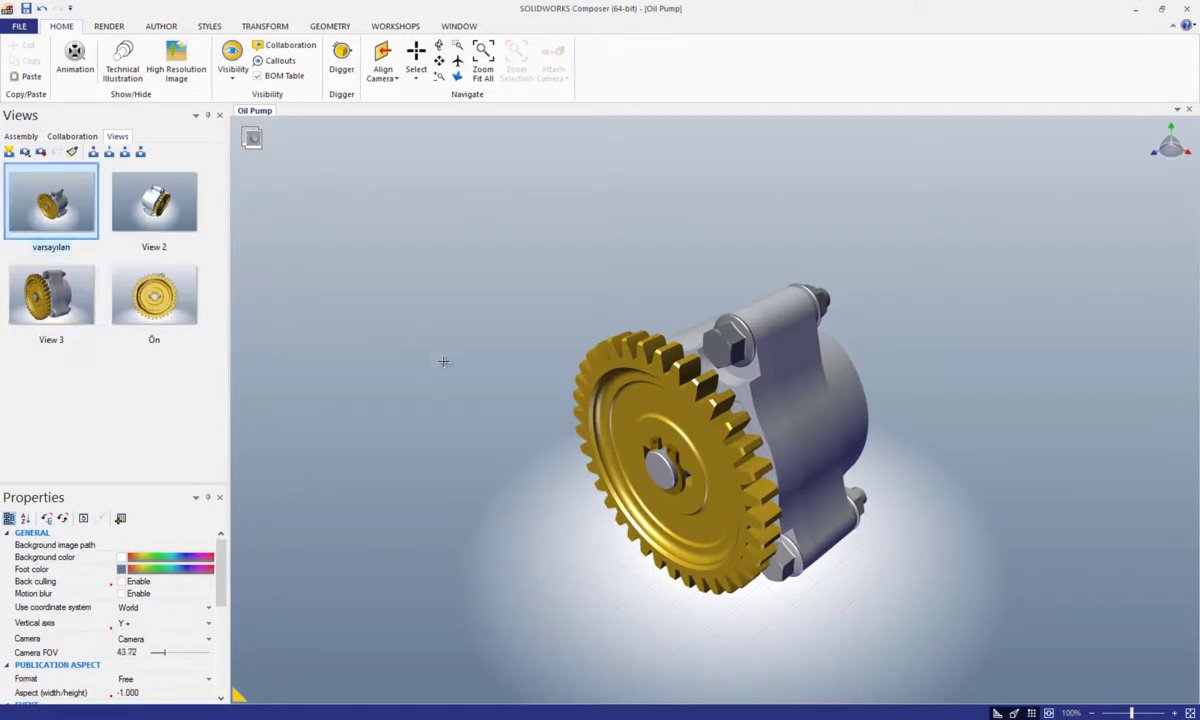
pyautogui.click(101, 28)
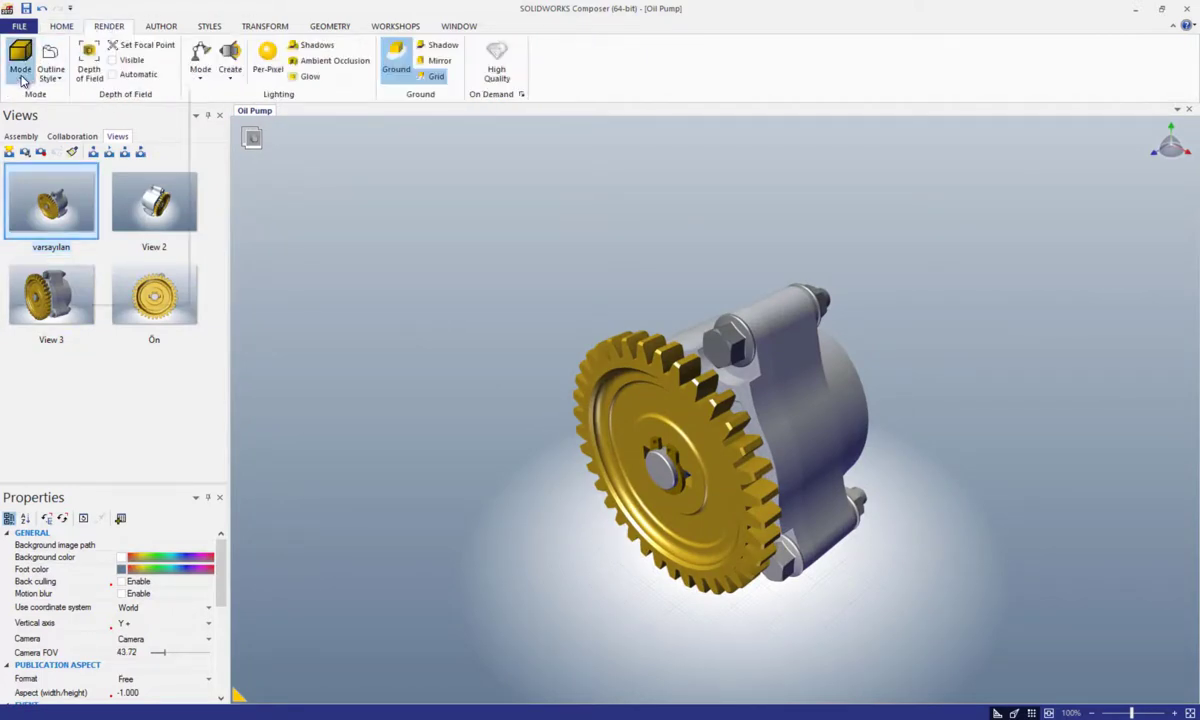
pyautogui.click(22, 80)
pyautogui.click(35, 183)
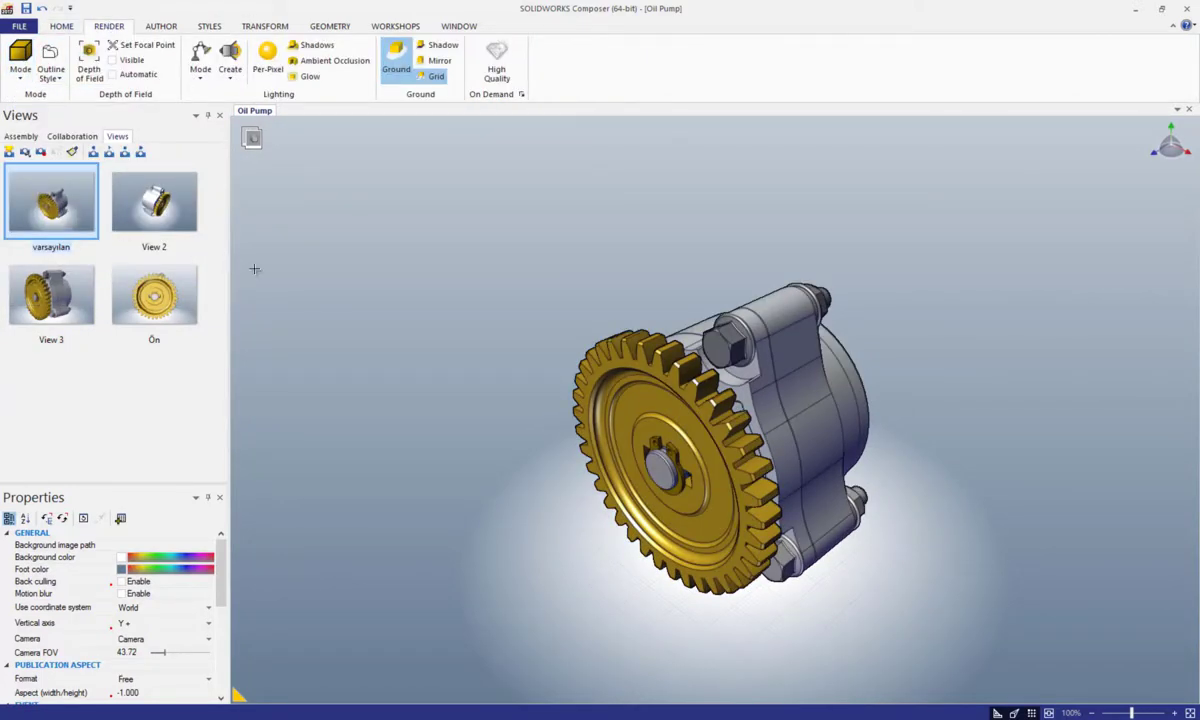
pyautogui.click(68, 28)
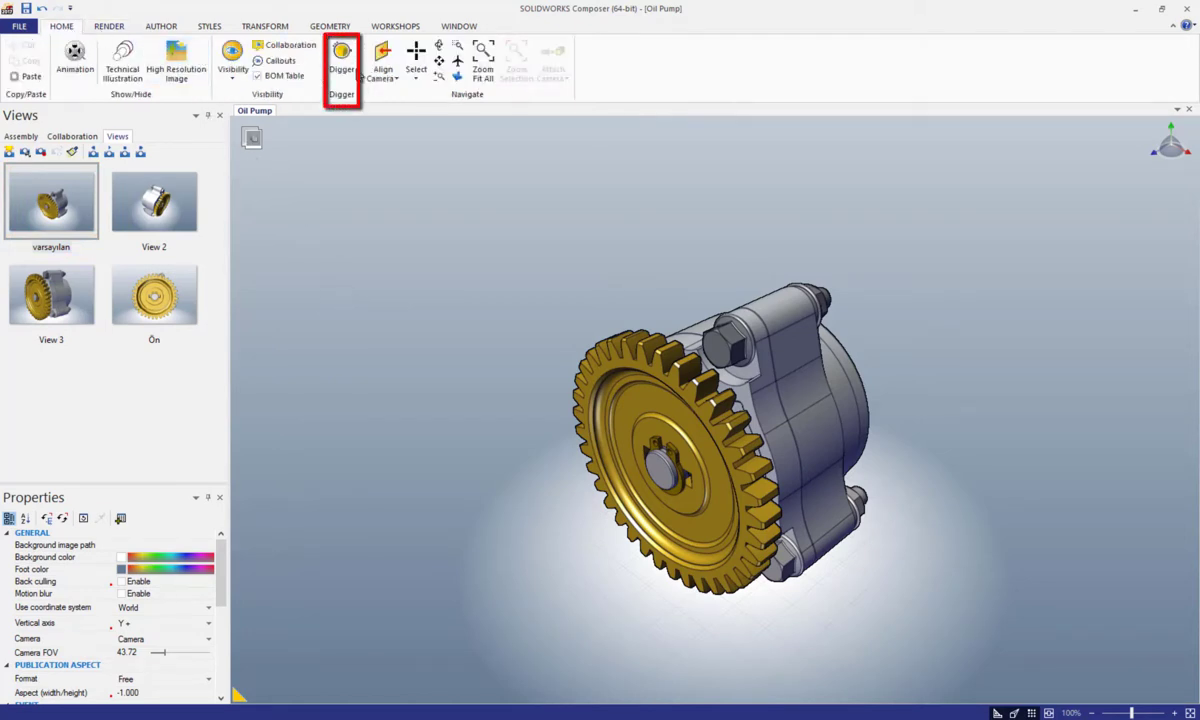
# Turn on the Digger lens, toggling it with Space until it sits upper left of the pump.
pyautogui.click(343, 78)
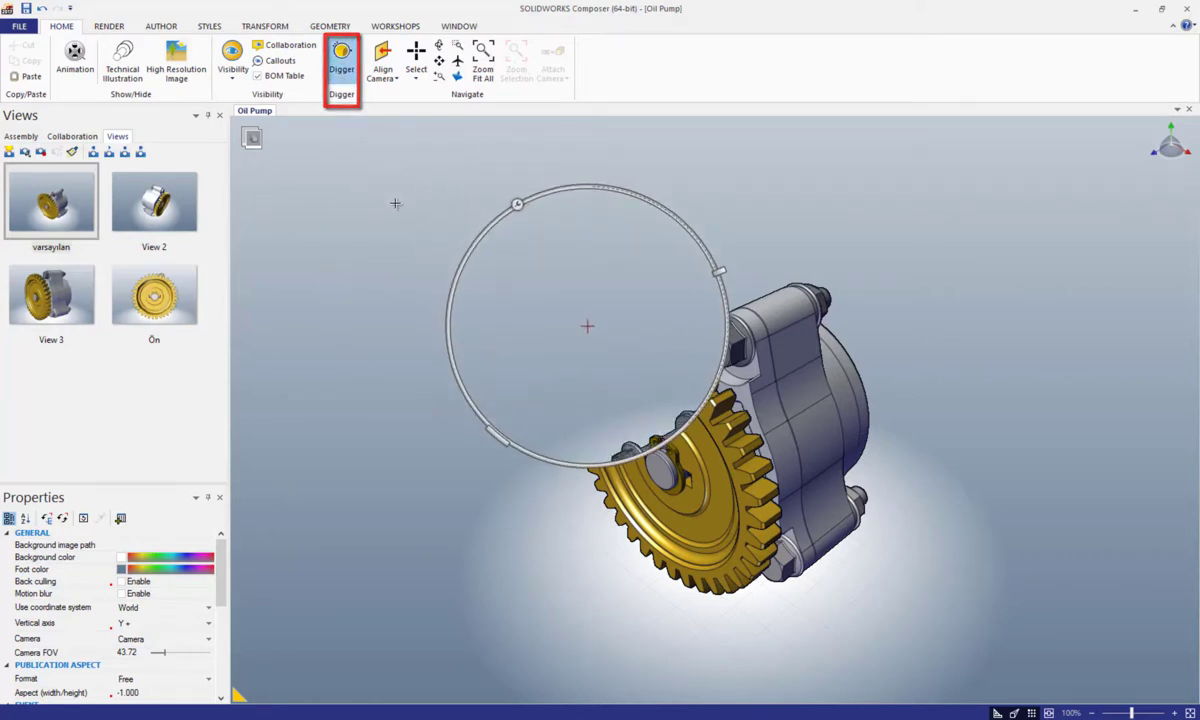
pyautogui.press('space')
pyautogui.press('space')
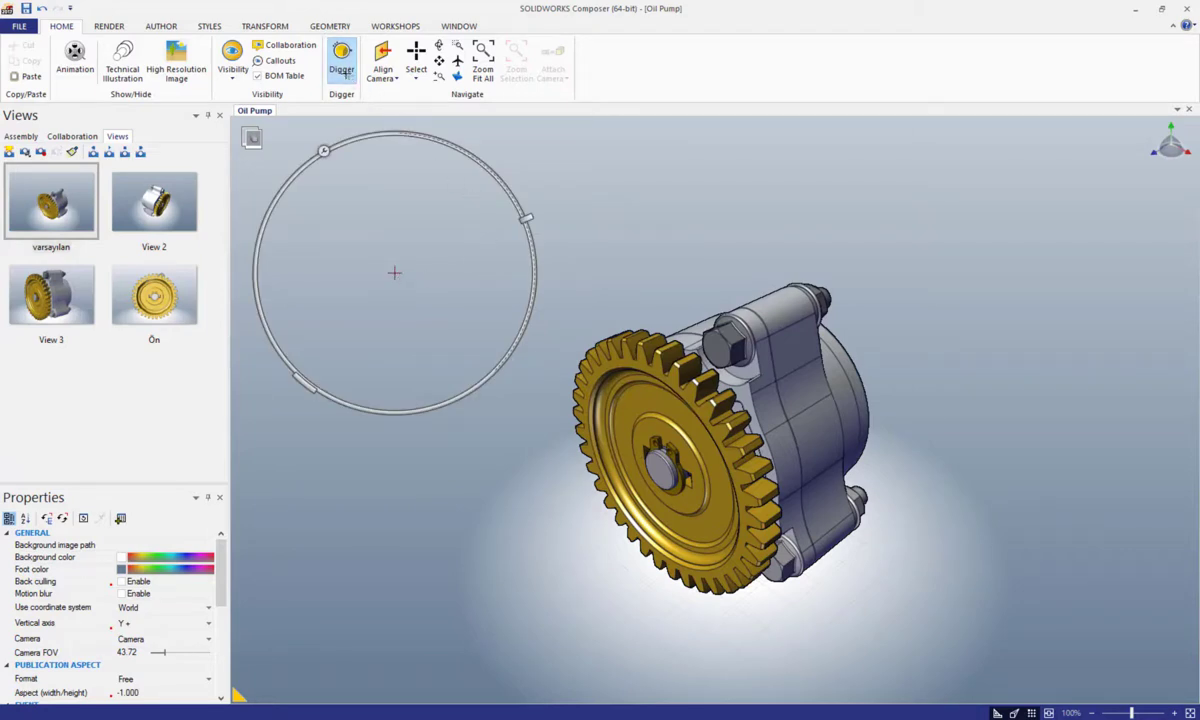
pyautogui.press('space')
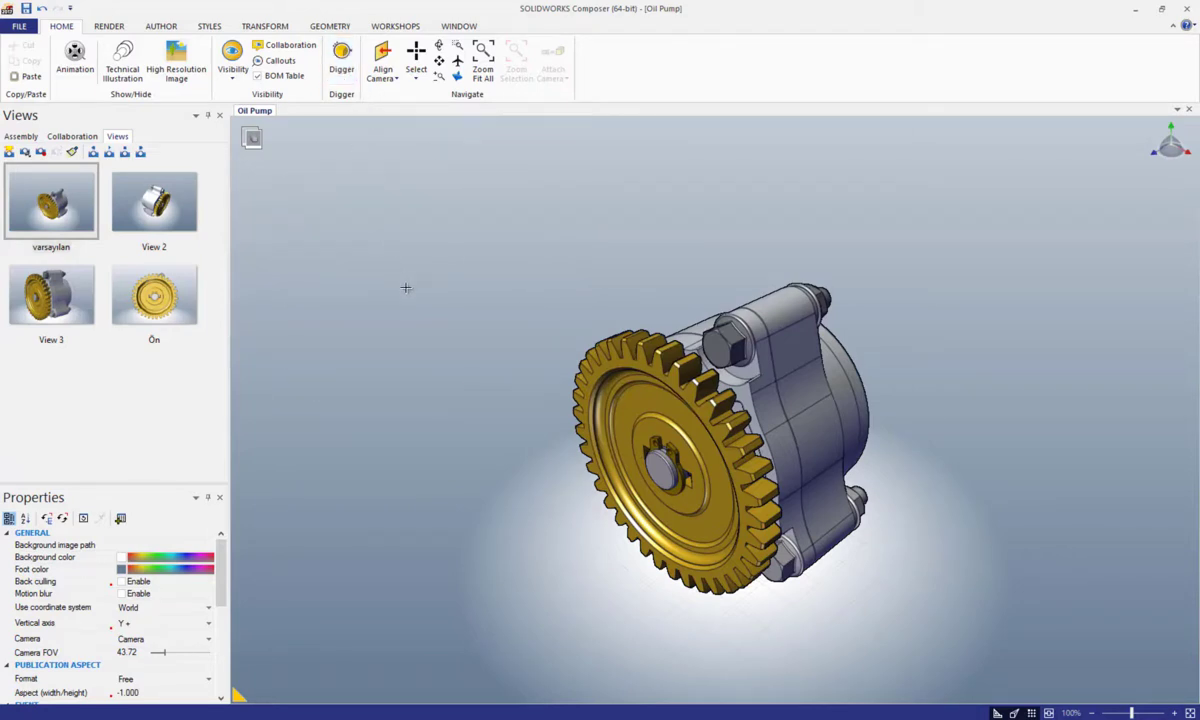
pyautogui.press('space')
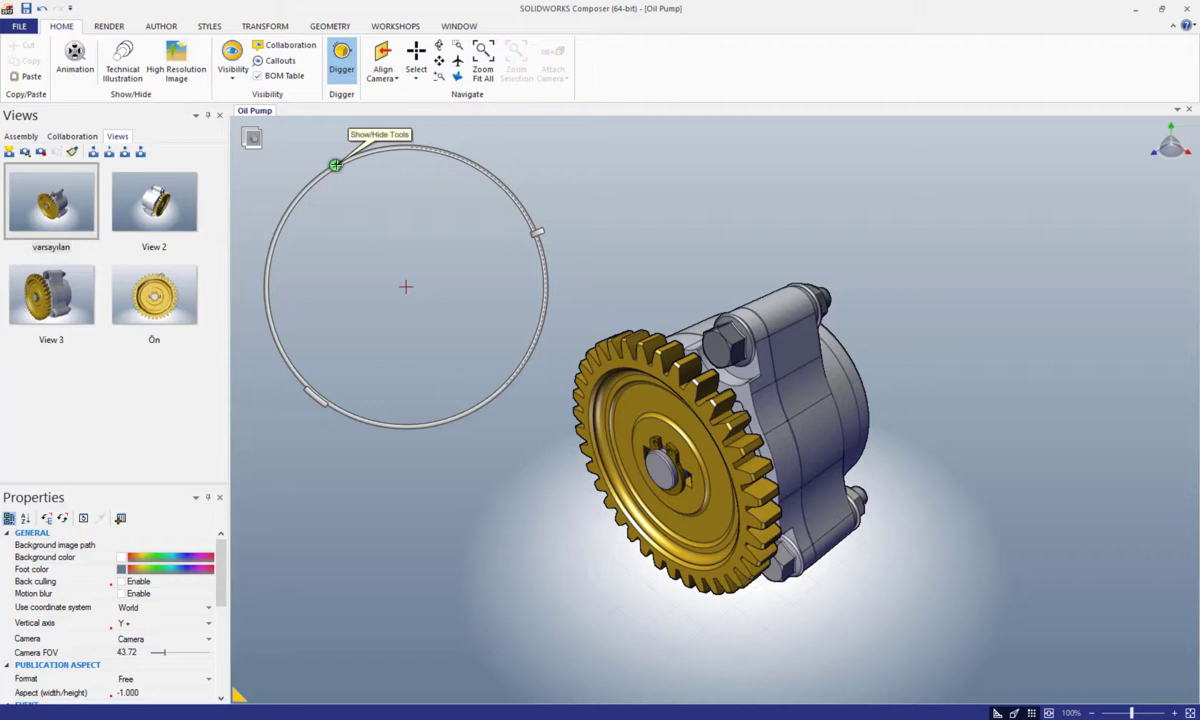
# Show the Digger tools and centre the lens close-up on the gear shaft.
pyautogui.click(335, 164)
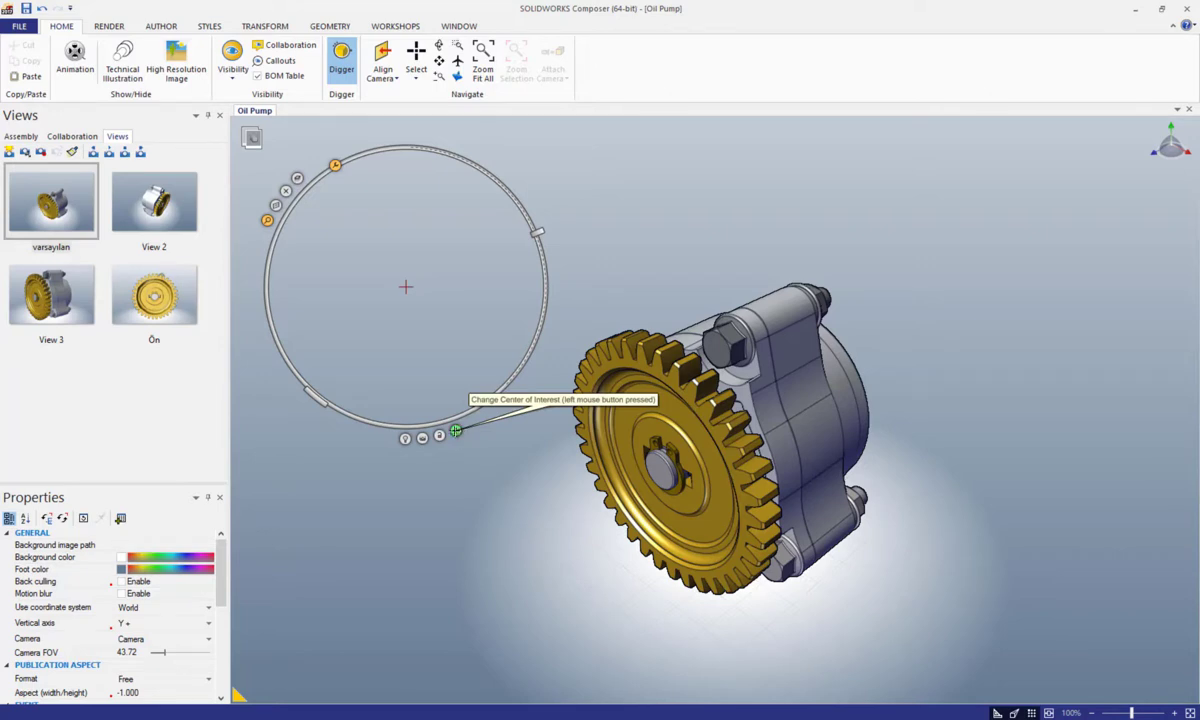
pyautogui.moveTo(468, 441)
pyautogui.mouseDown()
pyautogui.moveTo(625, 472)
pyautogui.moveTo(666, 467)
pyautogui.mouseUp()
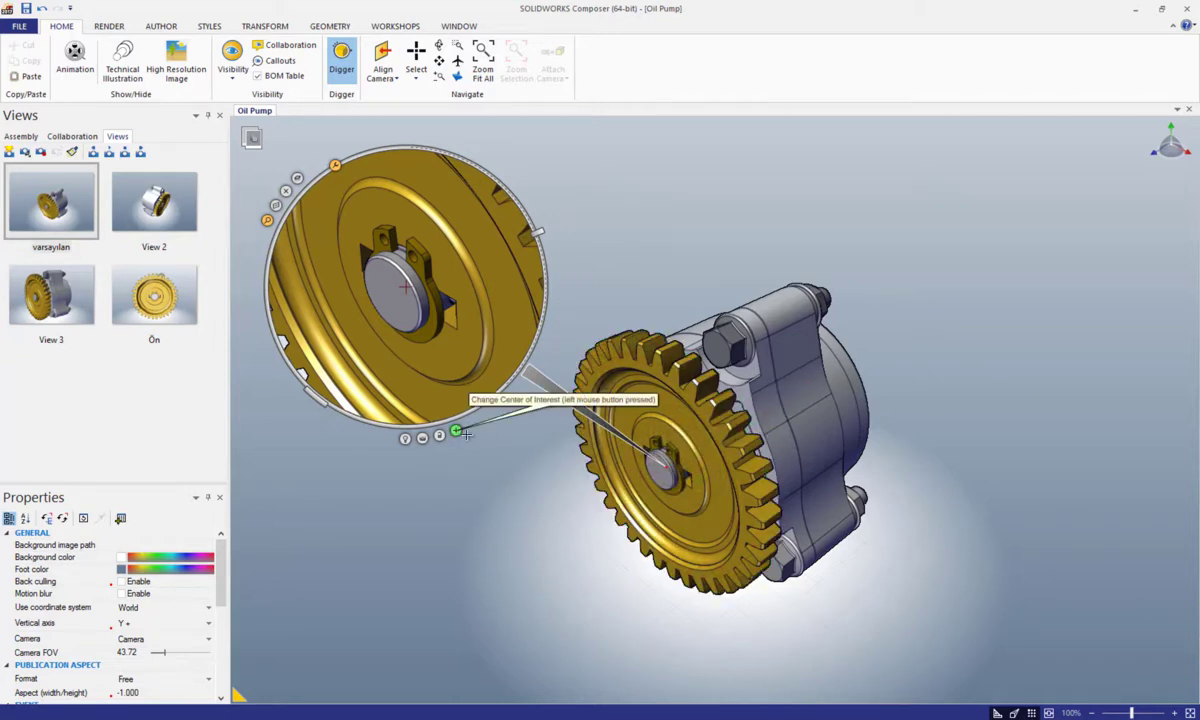
pyautogui.moveTo(466, 433)
pyautogui.mouseDown()
pyautogui.moveTo(600, 420)
pyautogui.moveTo(659, 472)
pyautogui.moveTo(589, 464)
pyautogui.mouseUp()
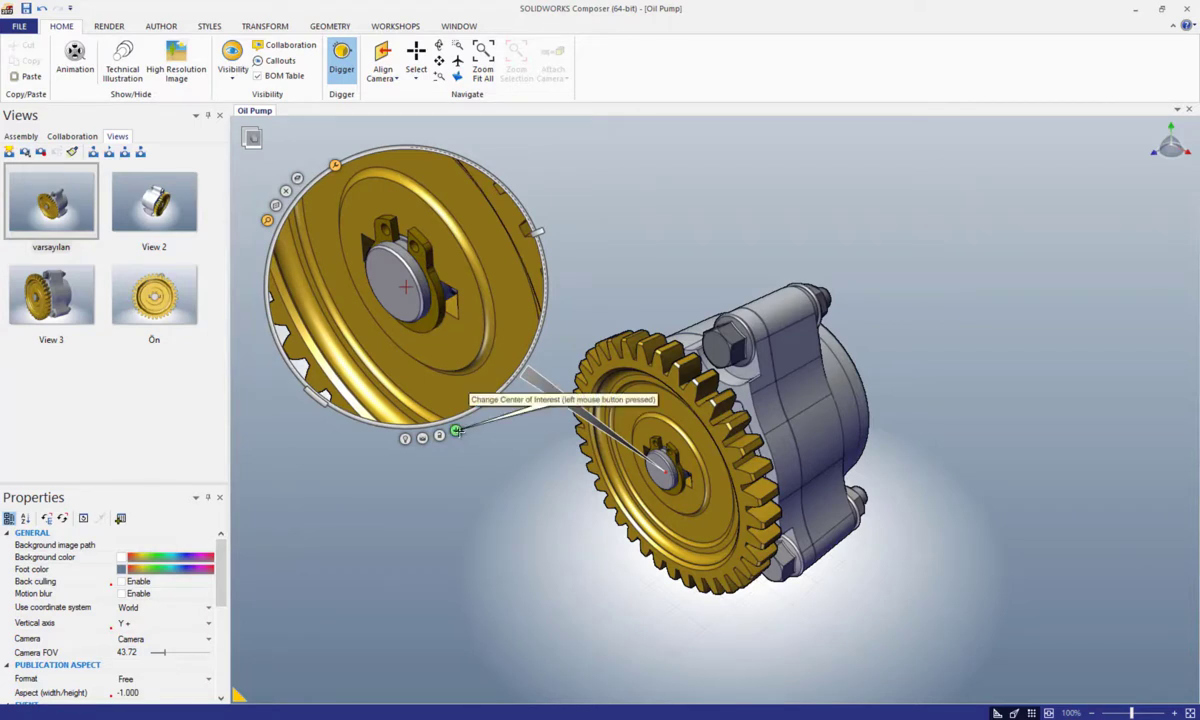
pyautogui.moveTo(456, 430); pyautogui.dragTo(661, 472)
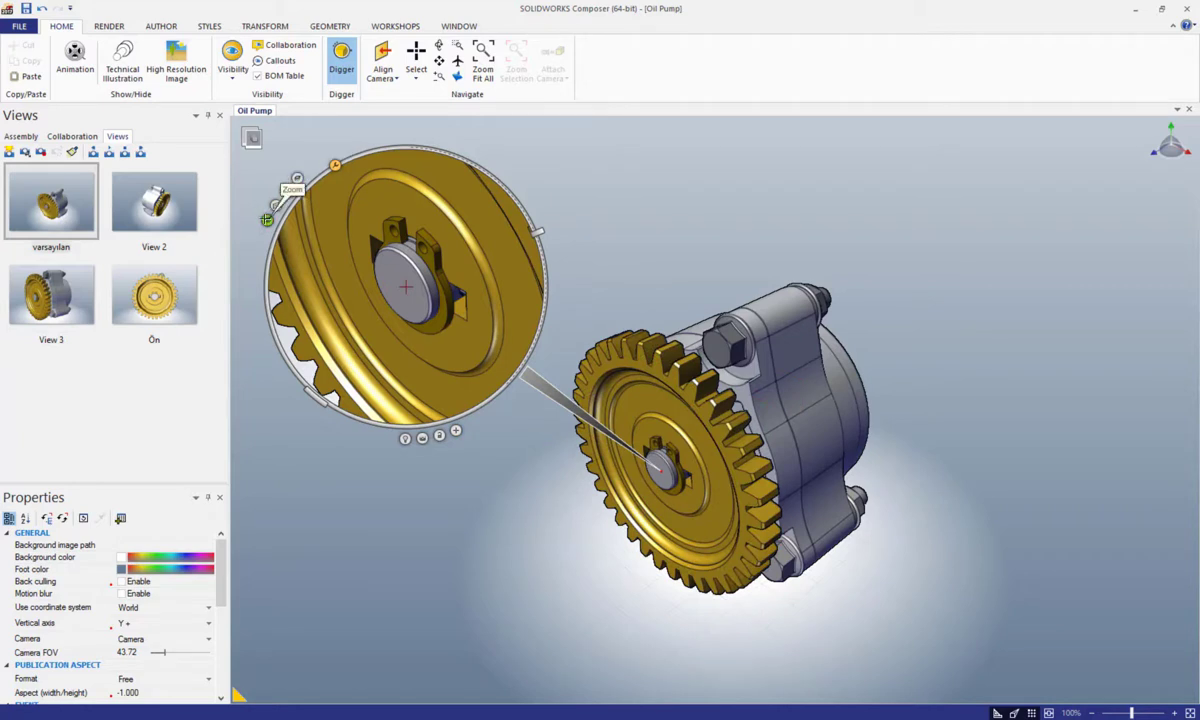
pyautogui.moveTo(537, 232)
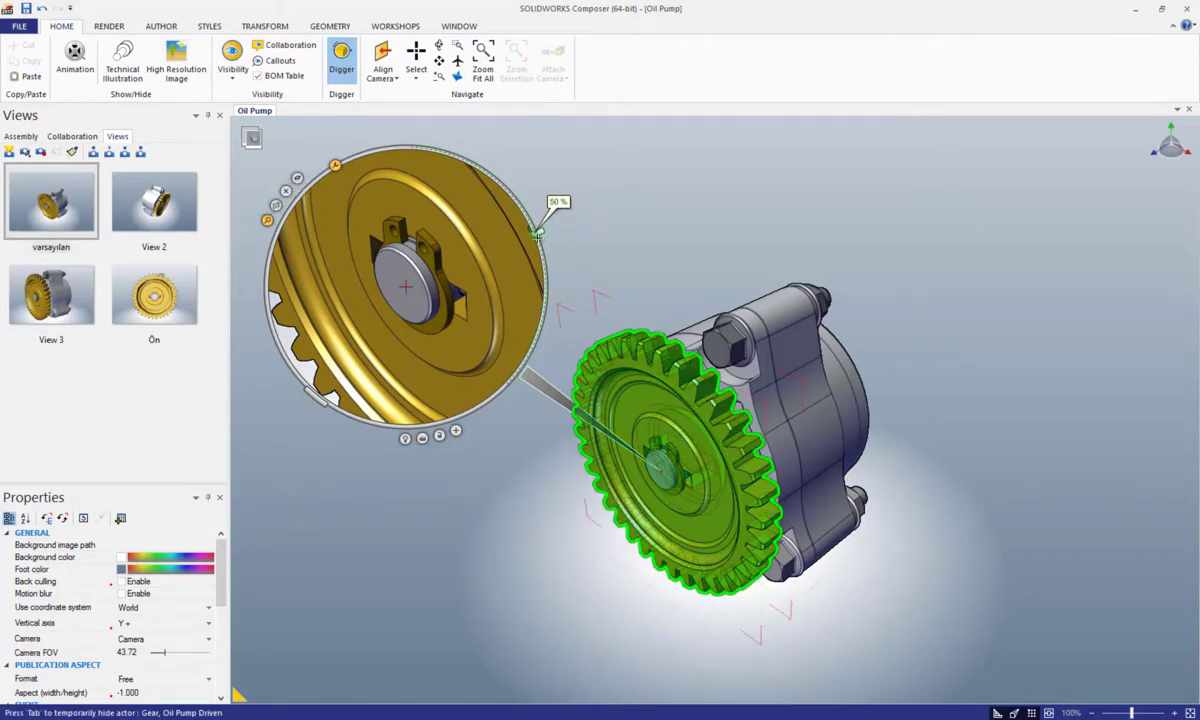
# Set the lens peel depth to about 58.7 % and shrink the lens.
pyautogui.moveTo(538, 231); pyautogui.dragTo(525, 204)
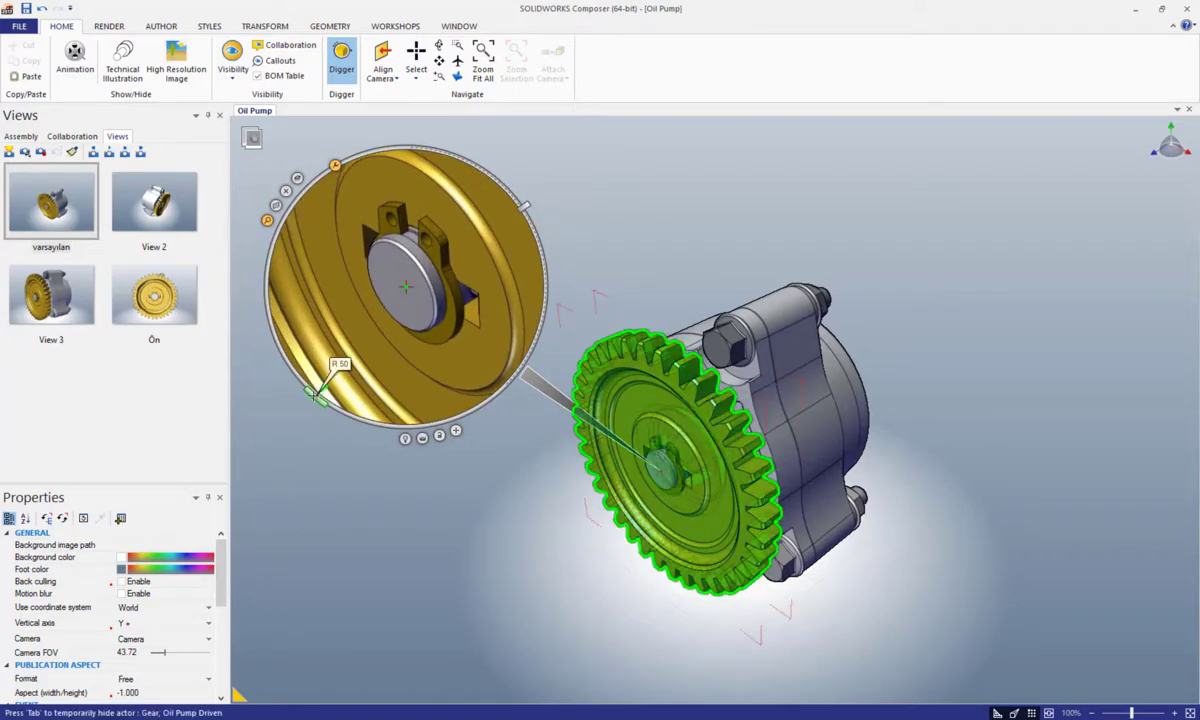
pyautogui.moveTo(525, 204); pyautogui.dragTo(520, 205)
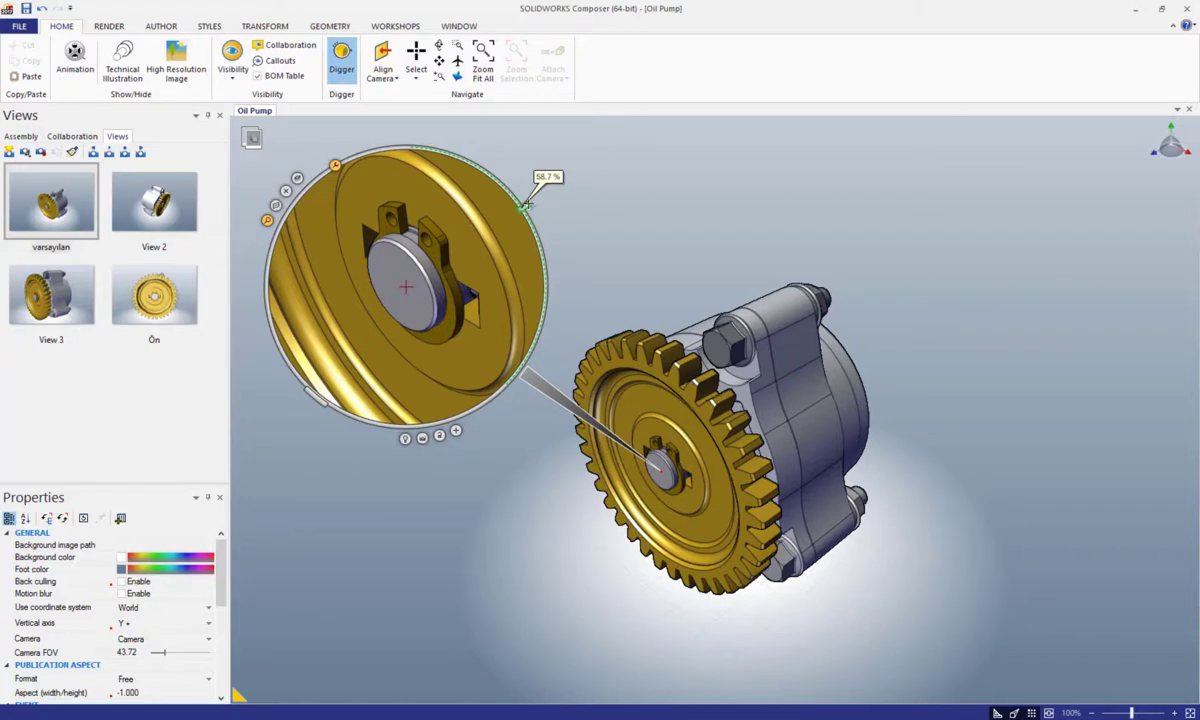
pyautogui.moveTo(525, 206)
pyautogui.mouseDown()
pyautogui.moveTo(535, 228)
pyautogui.moveTo(505, 181)
pyautogui.mouseUp()
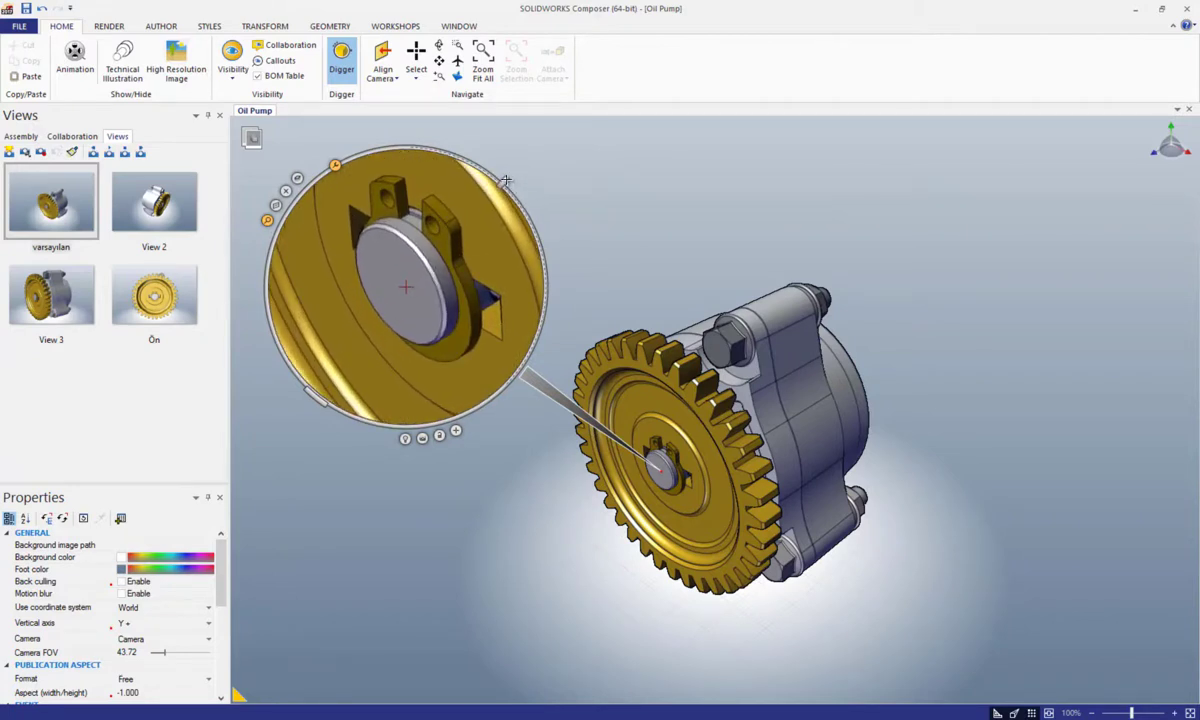
pyautogui.moveTo(316, 394)
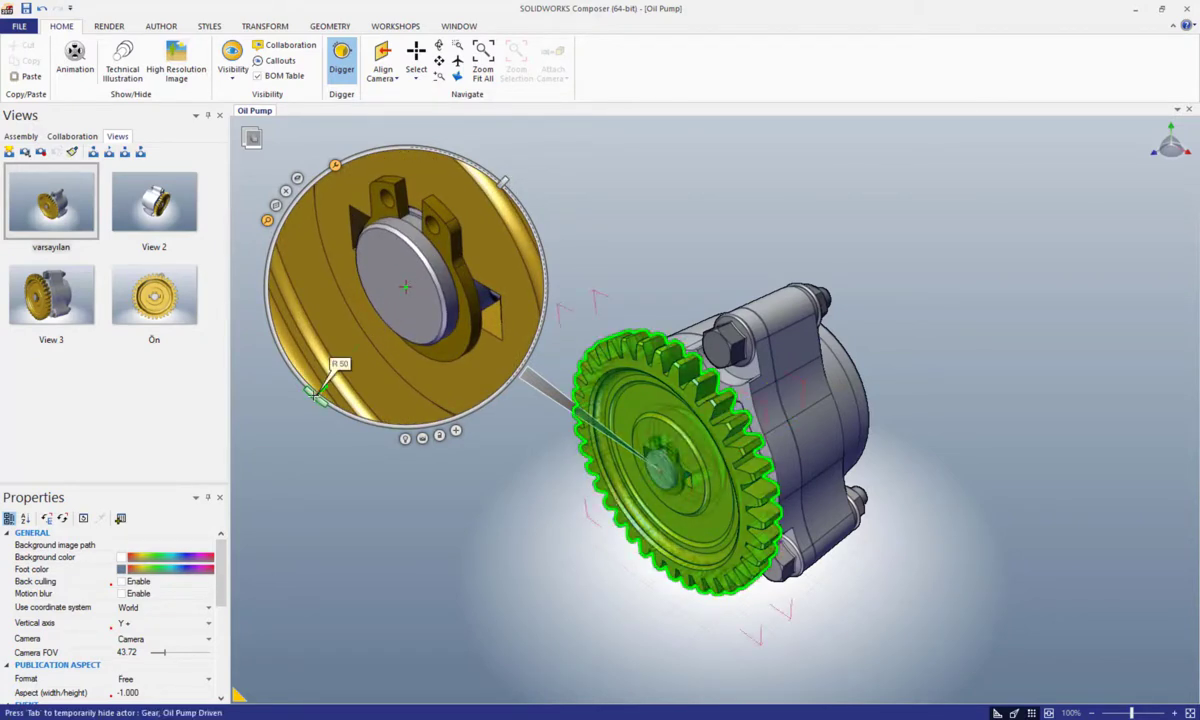
pyautogui.moveTo(315, 395)
pyautogui.mouseDown()
pyautogui.moveTo(348, 342)
pyautogui.moveTo(290, 410)
pyautogui.moveTo(350, 362)
pyautogui.moveTo(326, 404)
pyautogui.moveTo(336, 392)
pyautogui.mouseUp()
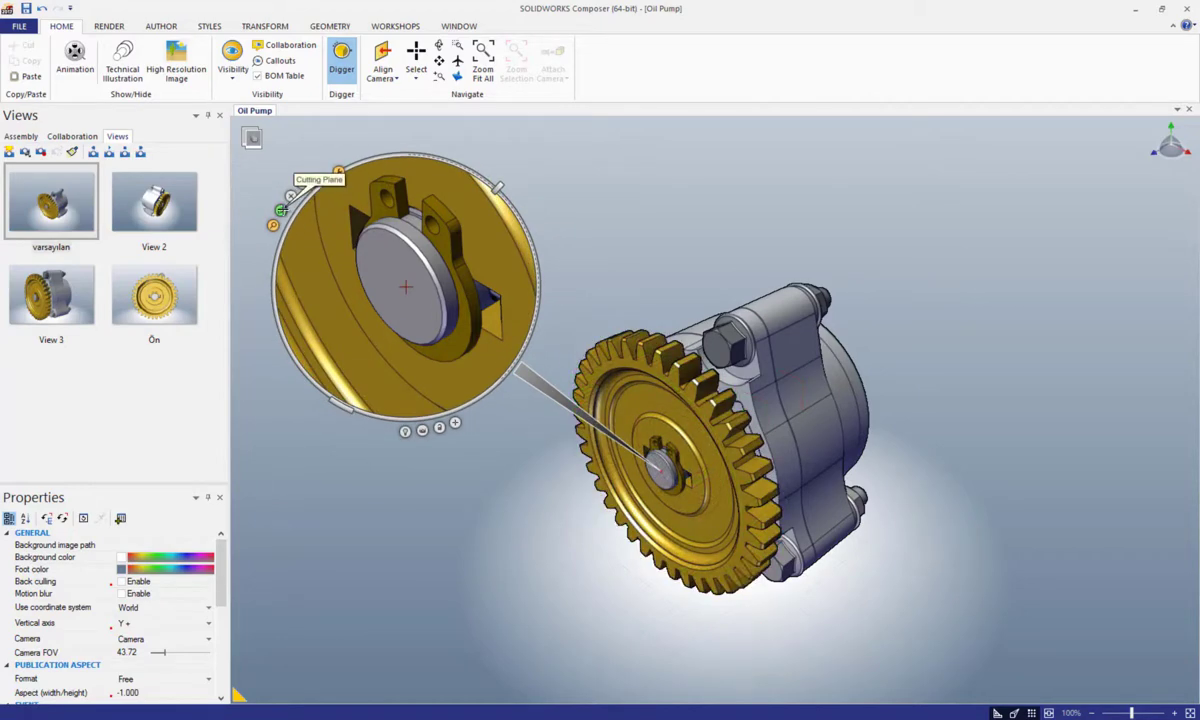
# Switch the Digger to a cutting-plane section, deepen the cut, and rotate the sectioned view.
pyautogui.click(281, 210)
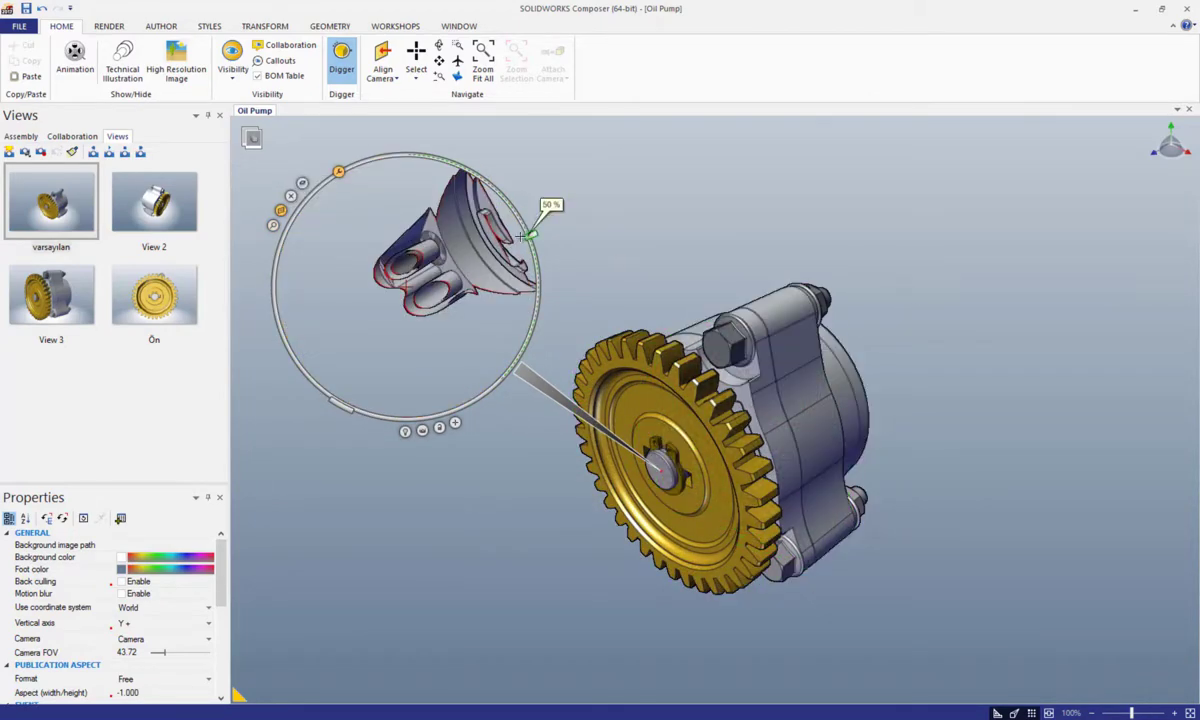
pyautogui.moveTo(530, 234)
pyautogui.mouseDown()
pyautogui.moveTo(552, 294)
pyautogui.moveTo(551, 232)
pyautogui.moveTo(574, 288)
pyautogui.moveTo(571, 273)
pyautogui.mouseUp()
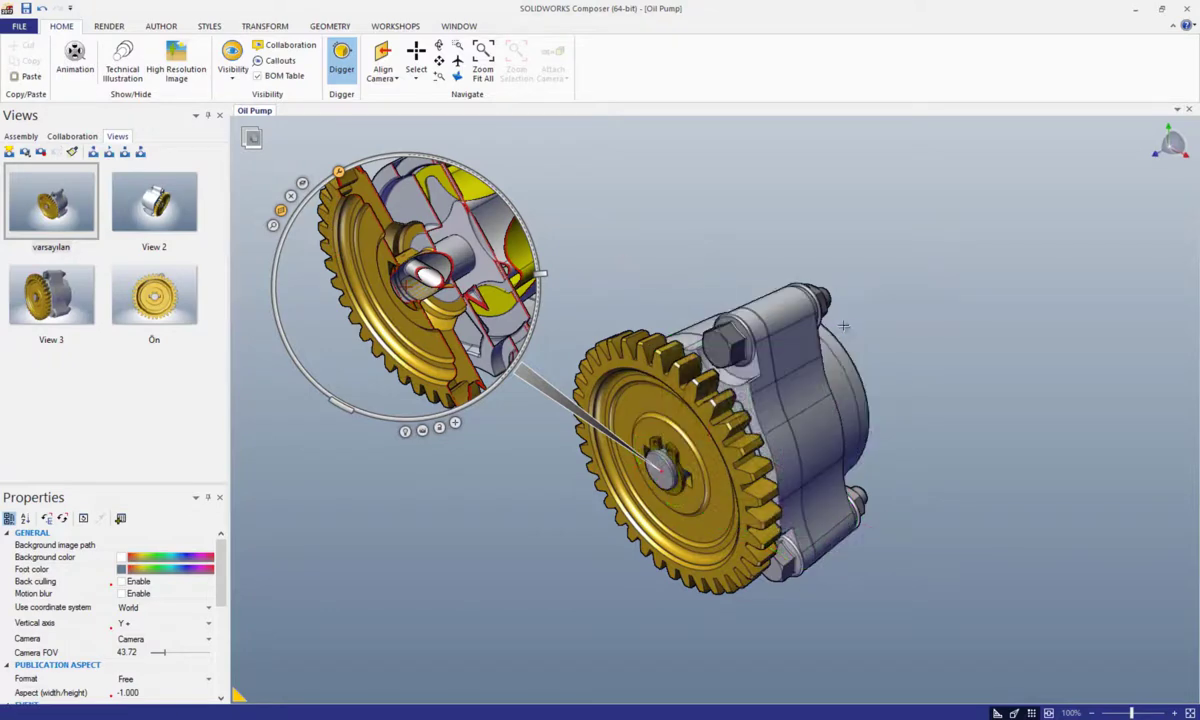
pyautogui.moveTo(792, 307)
pyautogui.mouseDown()
pyautogui.moveTo(812, 328)
pyautogui.moveTo(840, 325)
pyautogui.mouseUp()
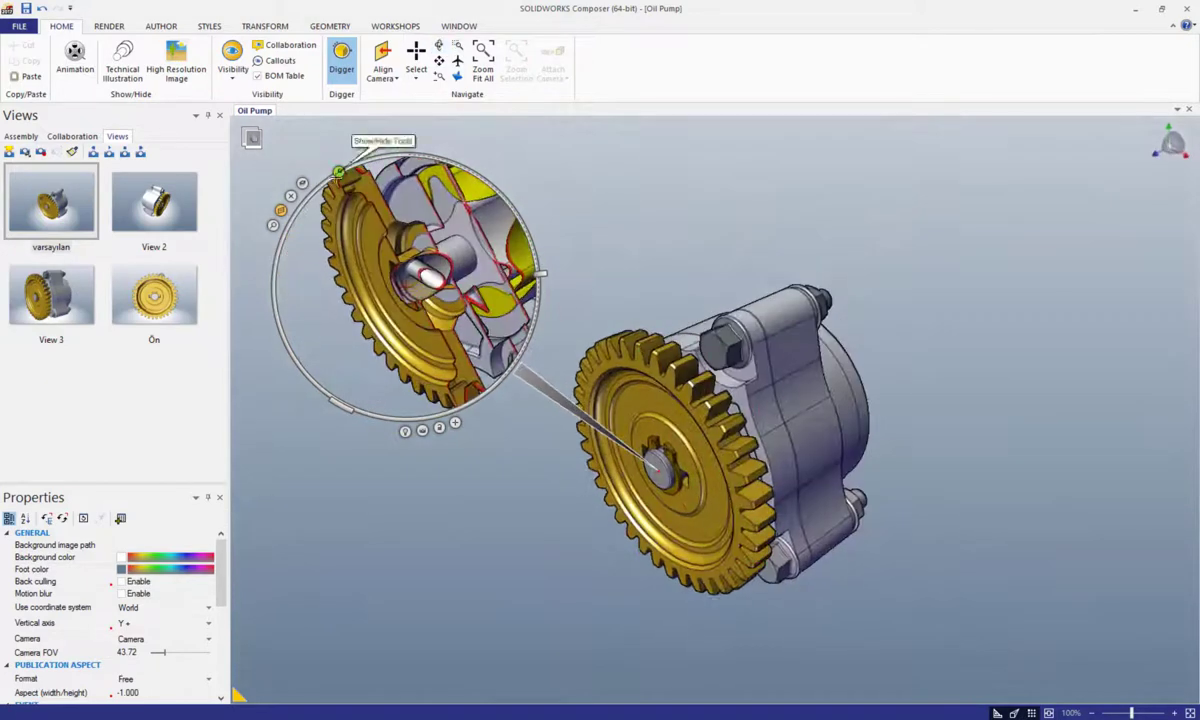
# Zoom the Digger lens onto the shaft end and retaining clip, then brighten the lens view.
pyautogui.click(290, 195)
pyautogui.moveTo(539, 242)
pyautogui.mouseDown()
pyautogui.moveTo(536, 360)
pyautogui.moveTo(512, 376)
pyautogui.moveTo(516, 252)
pyautogui.moveTo(526, 318)
pyautogui.moveTo(335, 155)
pyautogui.mouseUp()
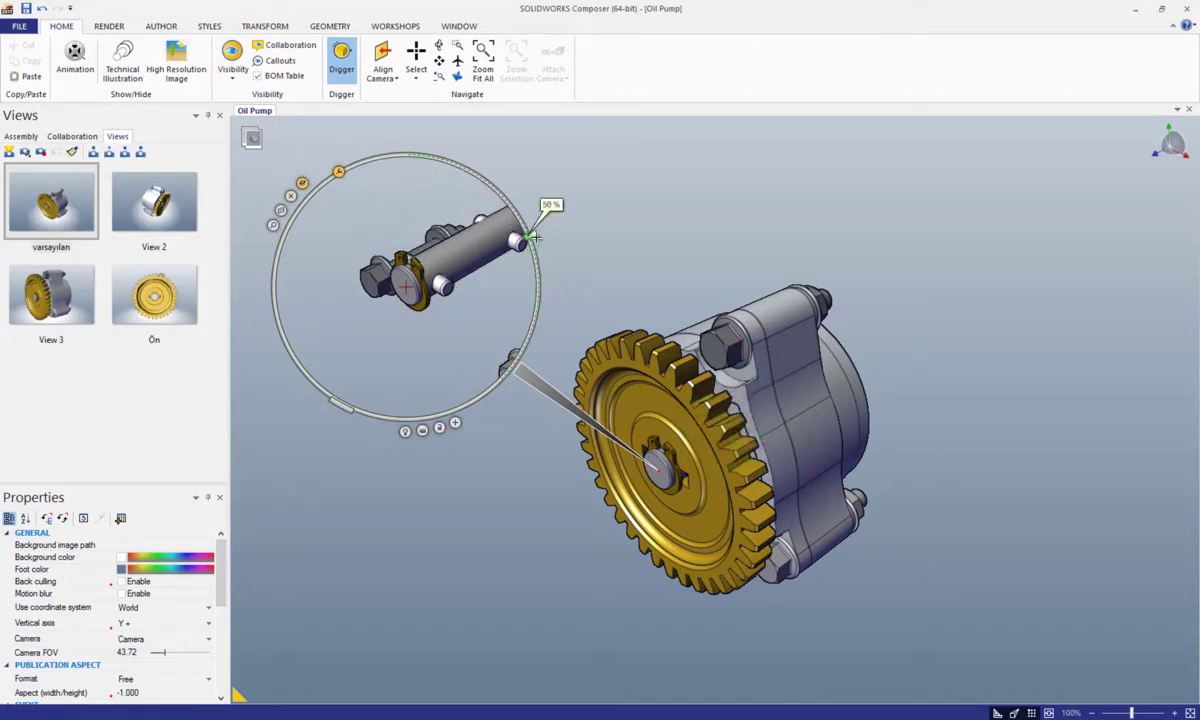
pyautogui.moveTo(533, 236)
pyautogui.mouseDown()
pyautogui.moveTo(540, 335)
pyautogui.moveTo(500, 323)
pyautogui.moveTo(514, 307)
pyautogui.moveTo(489, 182)
pyautogui.moveTo(525, 235)
pyautogui.moveTo(500, 330)
pyautogui.moveTo(535, 364)
pyautogui.moveTo(500, 349)
pyautogui.moveTo(483, 367)
pyautogui.moveTo(508, 377)
pyautogui.mouseUp()
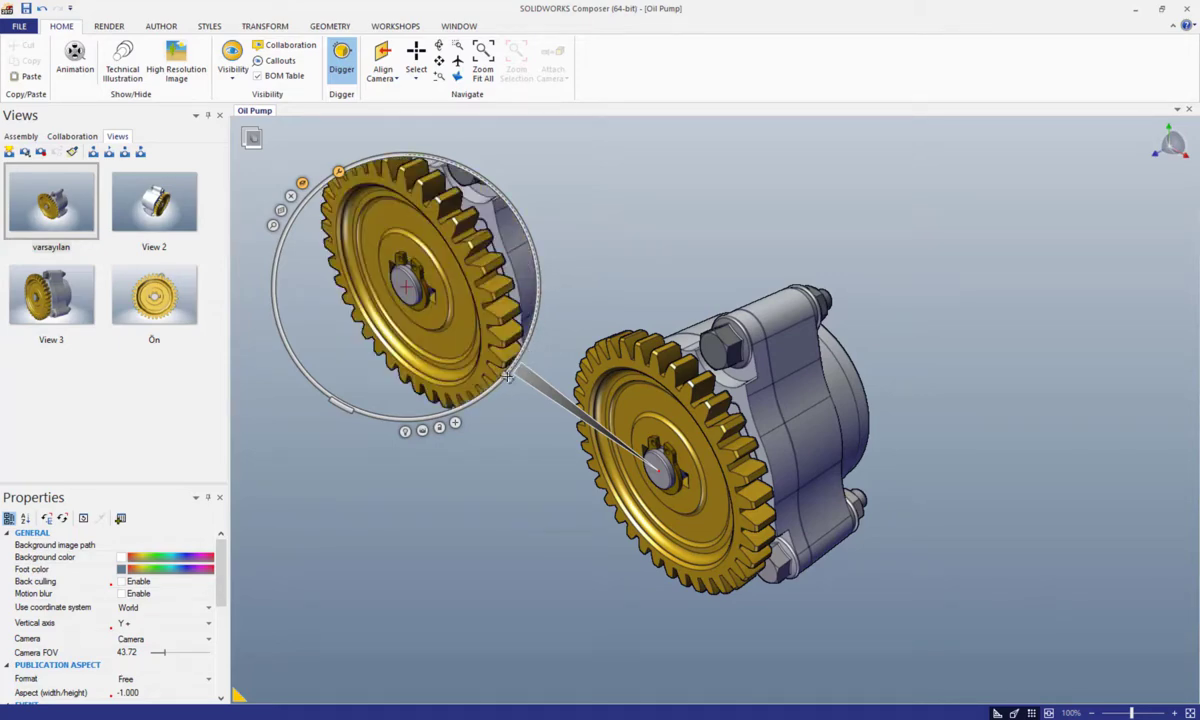
pyautogui.scroll(3, 272, 224)
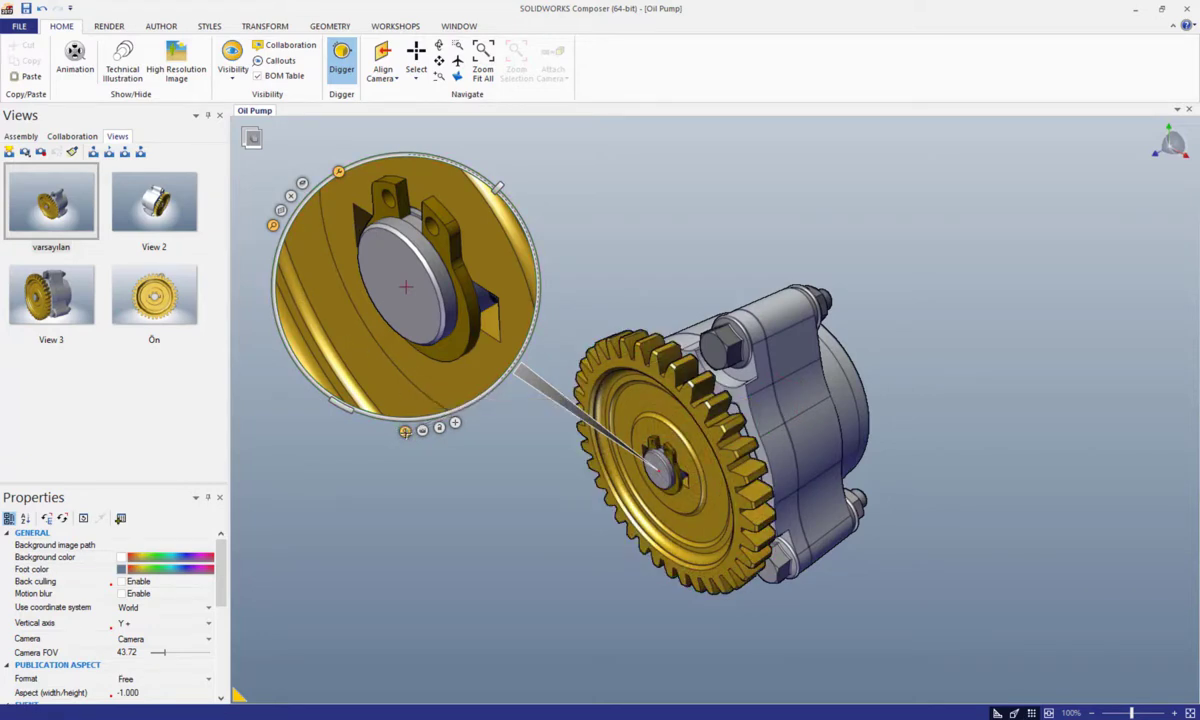
pyautogui.moveTo(395, 418)
pyautogui.mouseDown()
pyautogui.moveTo(348, 374)
pyautogui.moveTo(453, 242)
pyautogui.moveTo(390, 369)
pyautogui.moveTo(314, 235)
pyautogui.mouseUp()
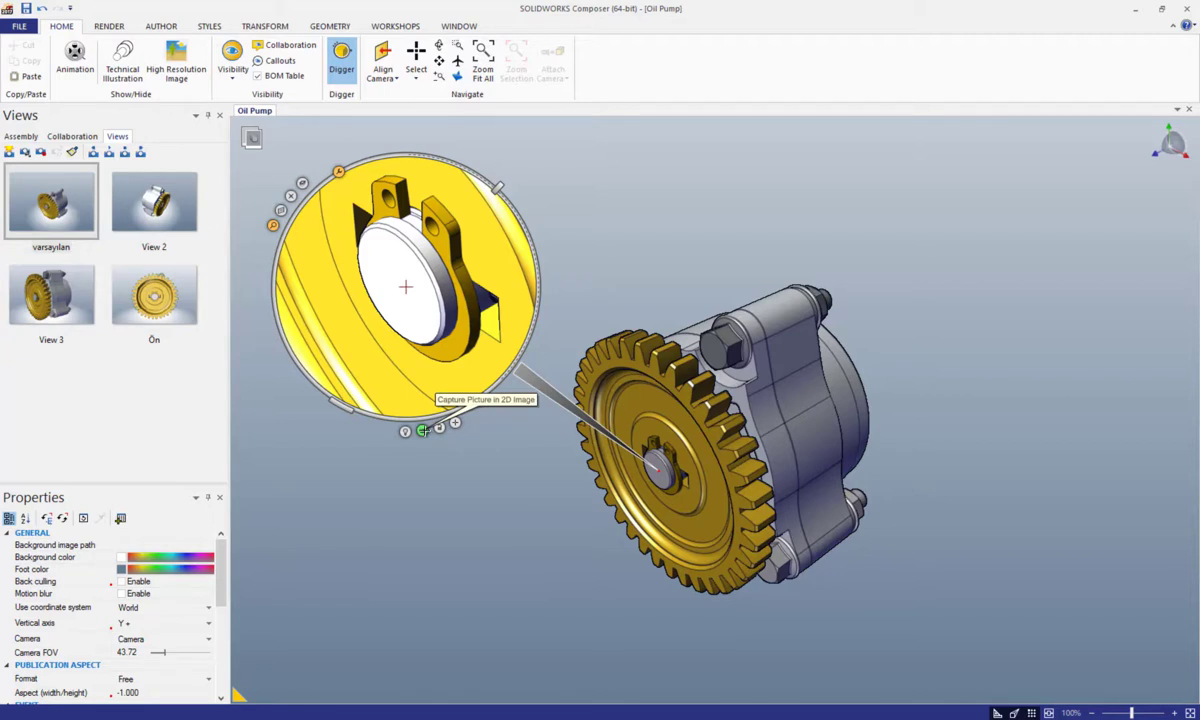
# Capture the shaft clip as a 2D image, then aim a second, zoomed-out Digger lens at the gear.
pyautogui.click(423, 430)
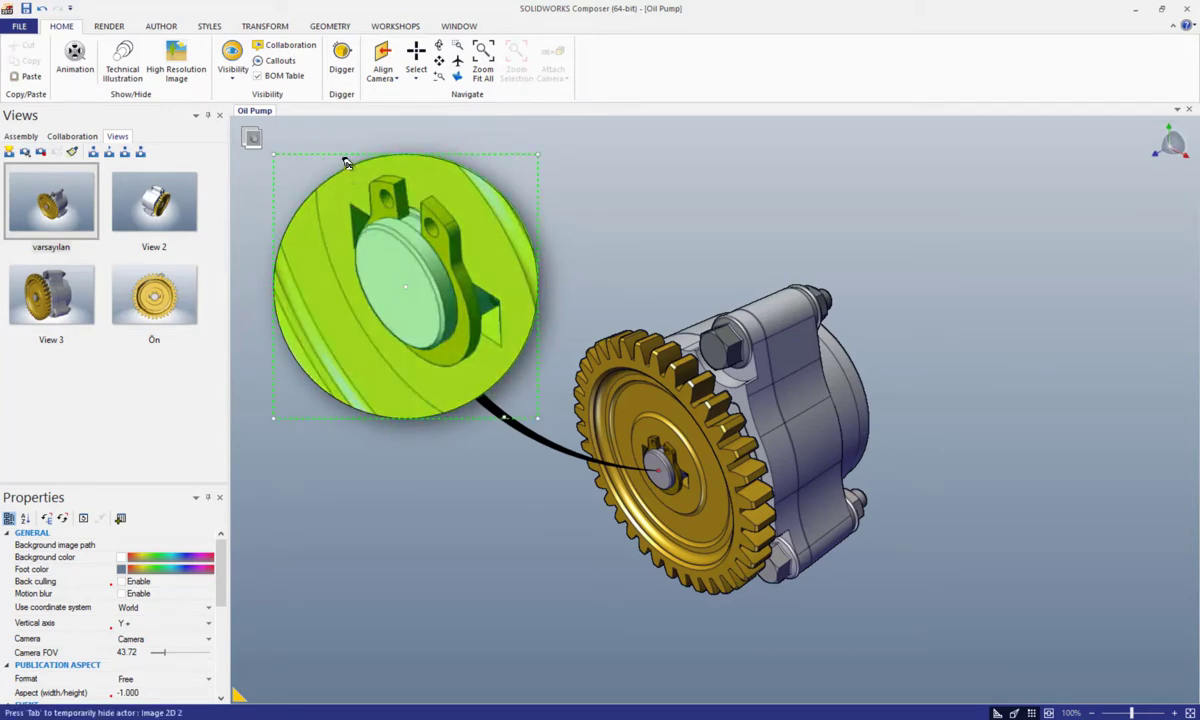
pyautogui.click(340, 63)
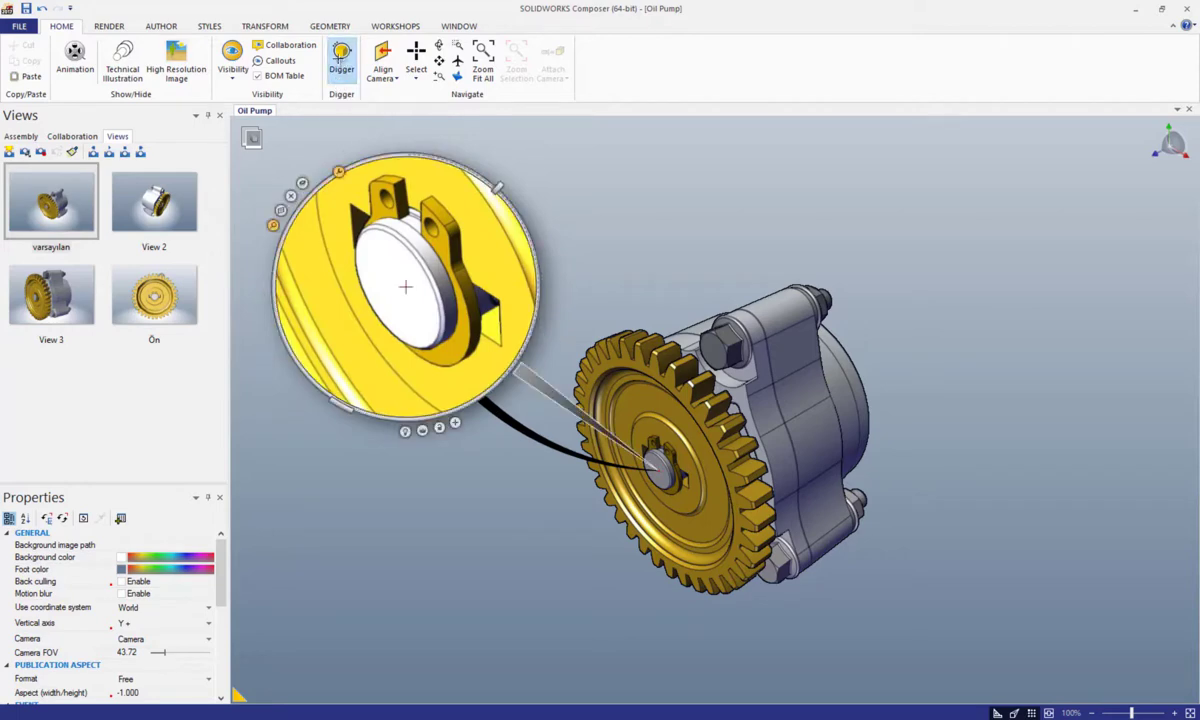
pyautogui.moveTo(405, 287); pyautogui.dragTo(886, 378)
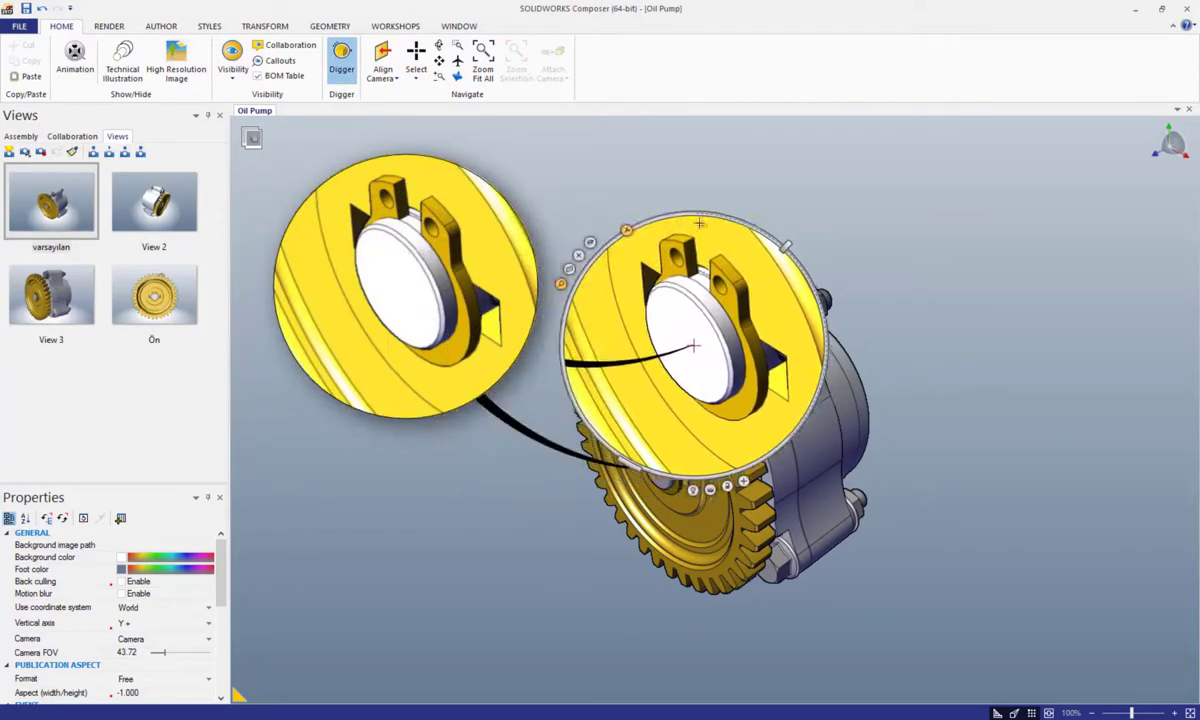
pyautogui.moveTo(866, 253); pyautogui.dragTo(1000, 226)
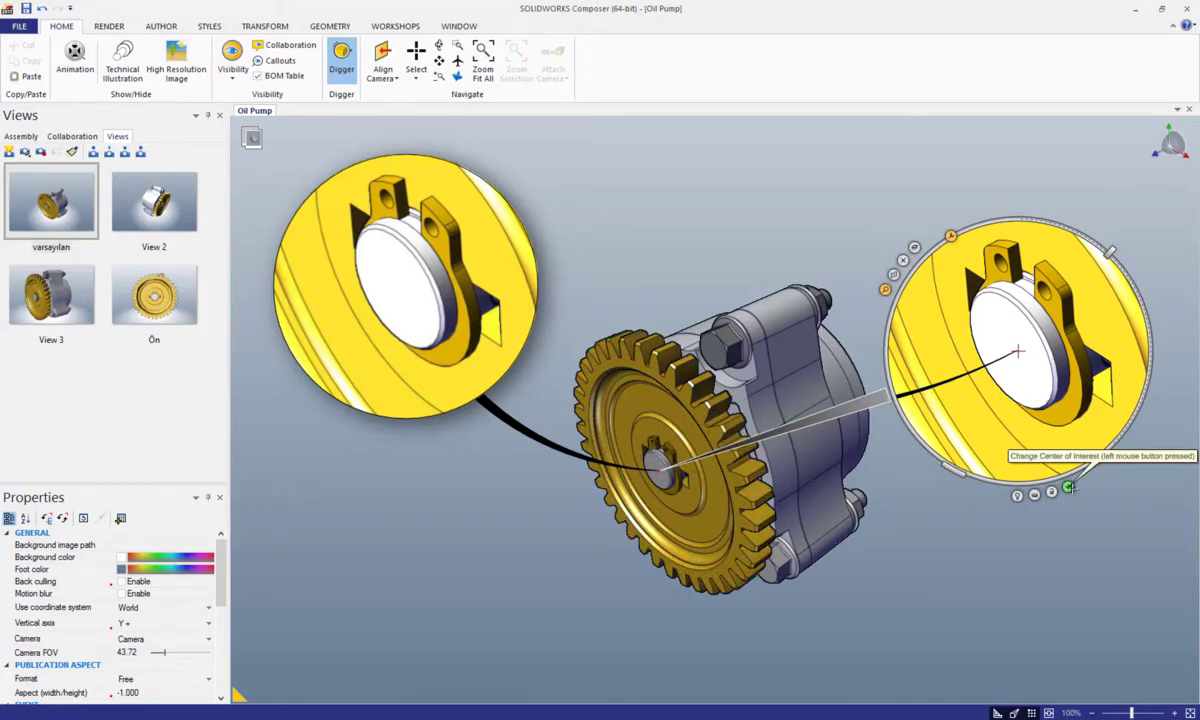
pyautogui.moveTo(1068, 489)
pyautogui.mouseDown()
pyautogui.moveTo(730, 512)
pyautogui.moveTo(695, 455)
pyautogui.mouseUp()
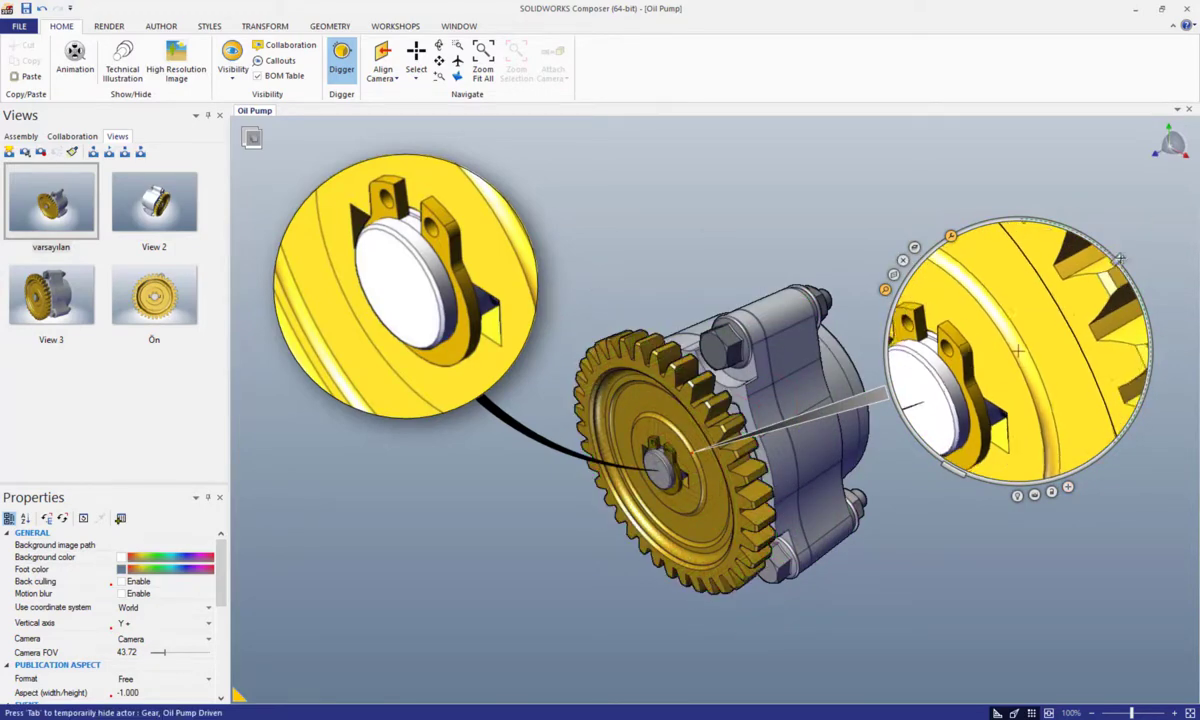
pyautogui.moveTo(1044, 240); pyautogui.dragTo(1142, 410)
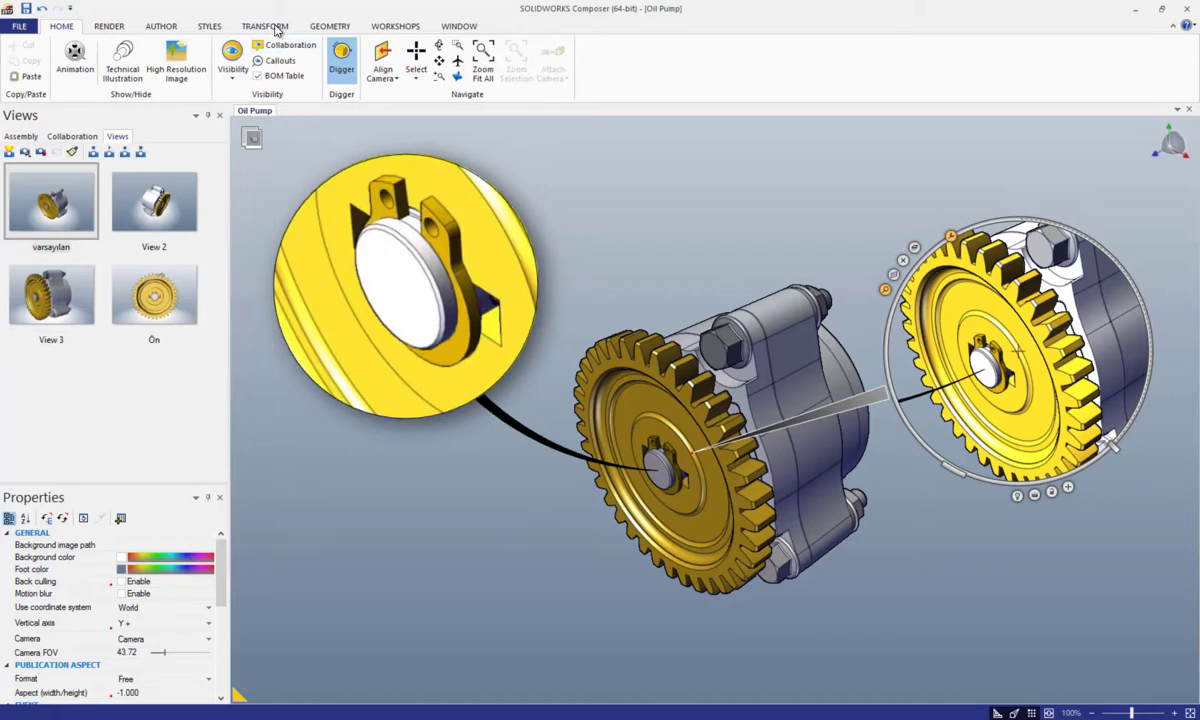
# Set the High Resolution Image width to 1920 pixels.
pyautogui.click(377, 27)
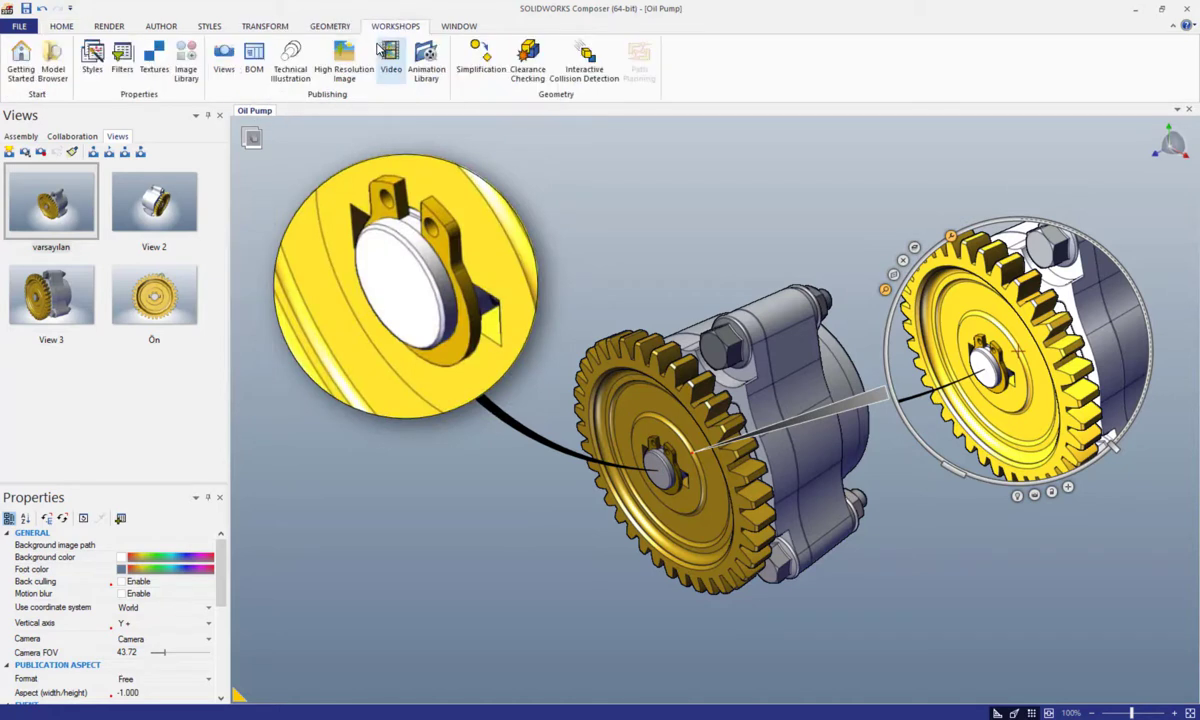
pyautogui.click(345, 67)
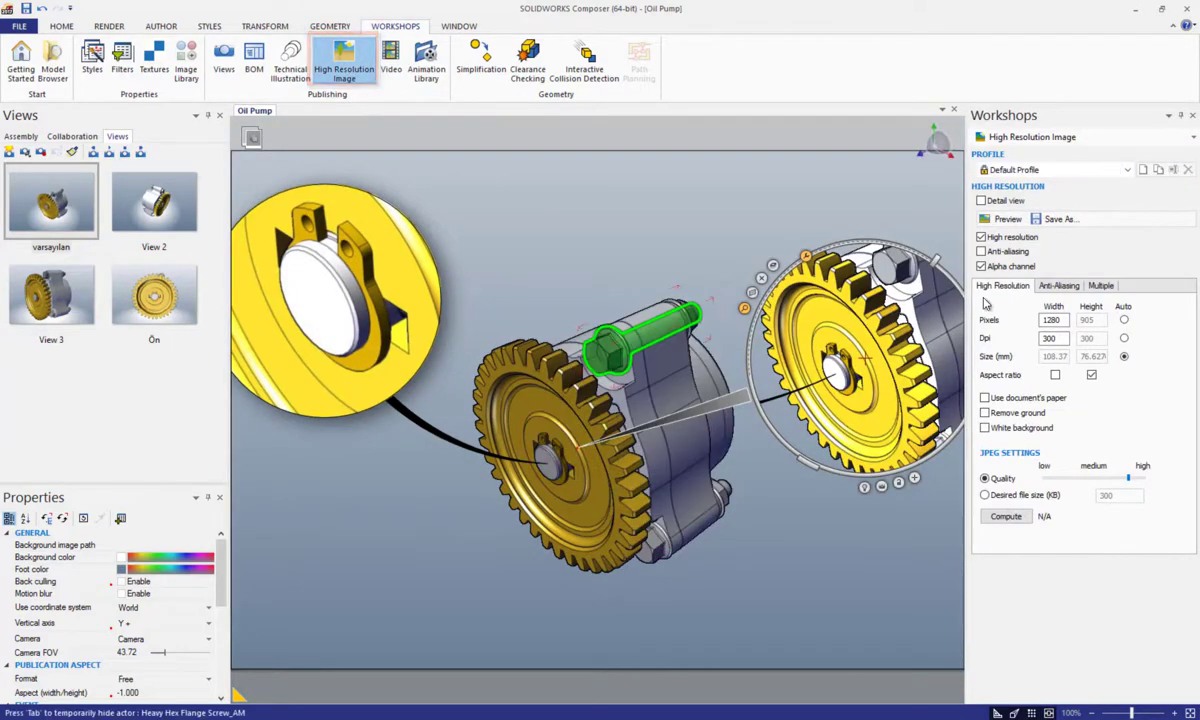
pyautogui.click(1037, 320)
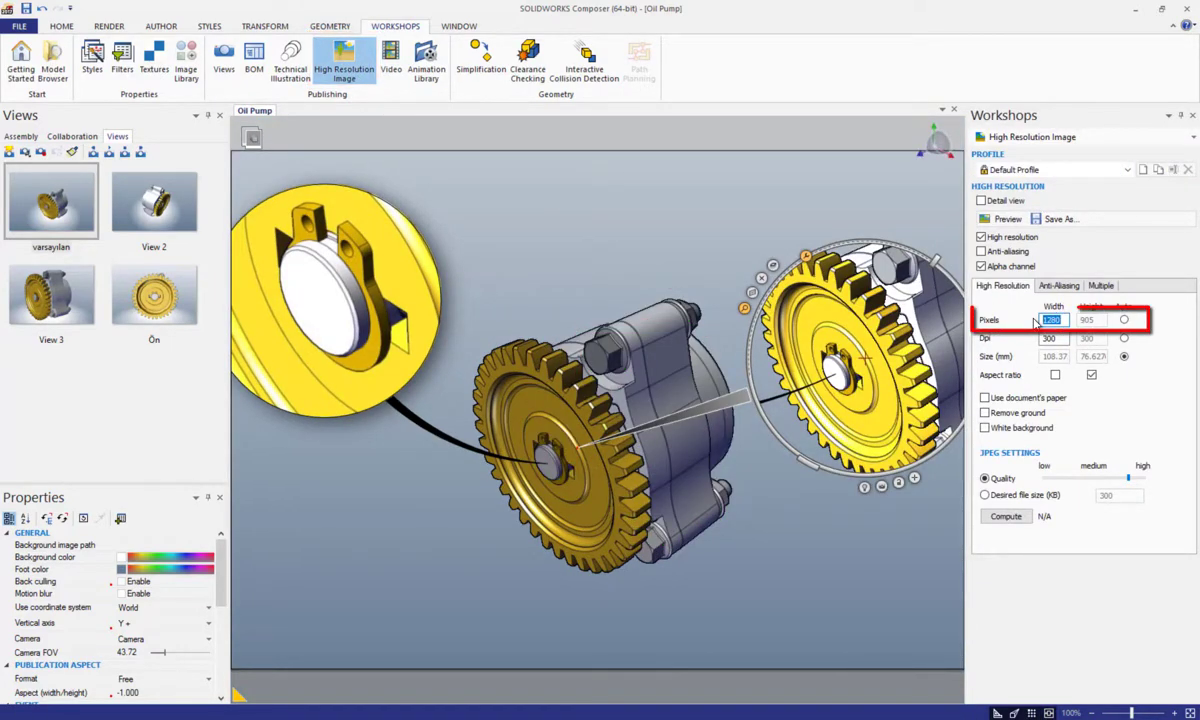
pyautogui.write('19')
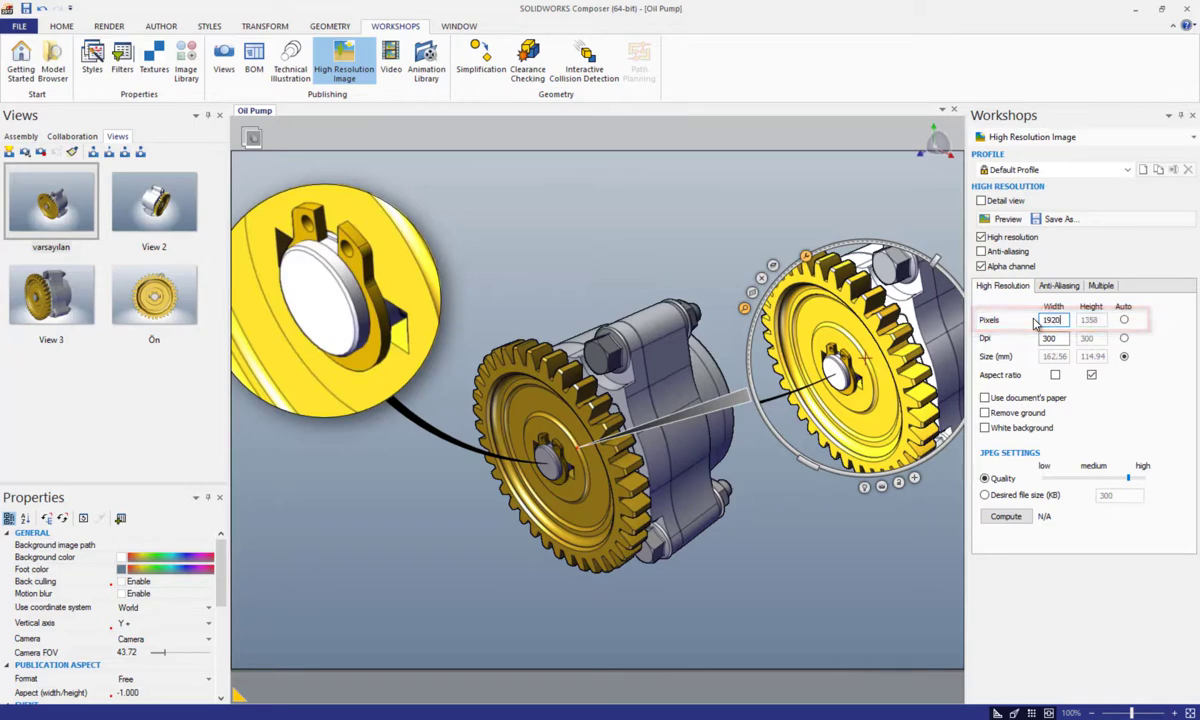
# Peel the second lens past the gear to reveal the inner rotor, then close the image settings.
pyautogui.click(360, 255)
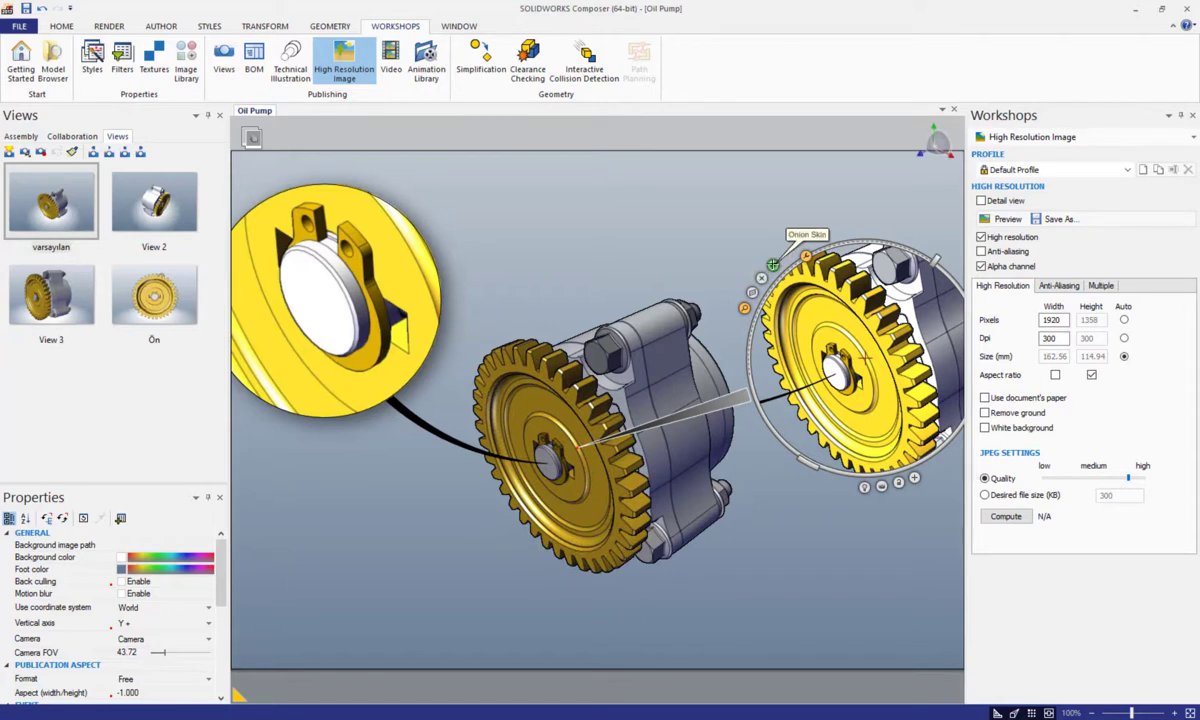
pyautogui.click(773, 264)
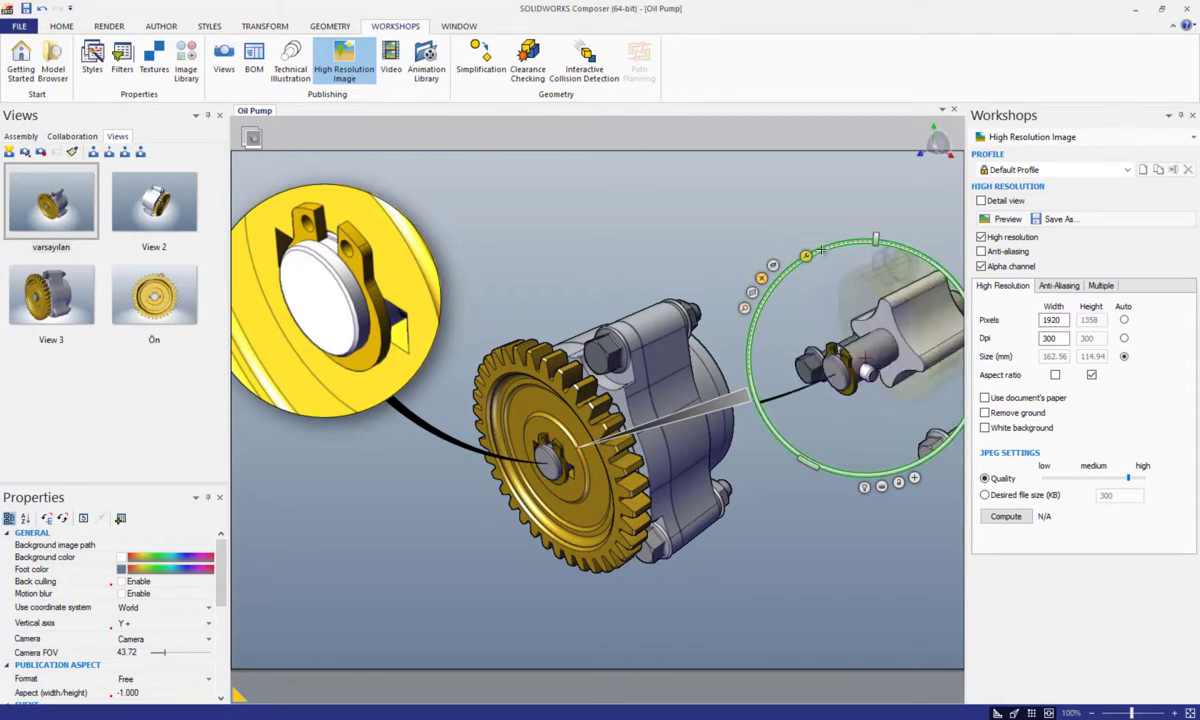
pyautogui.moveTo(806, 237); pyautogui.dragTo(714, 195)
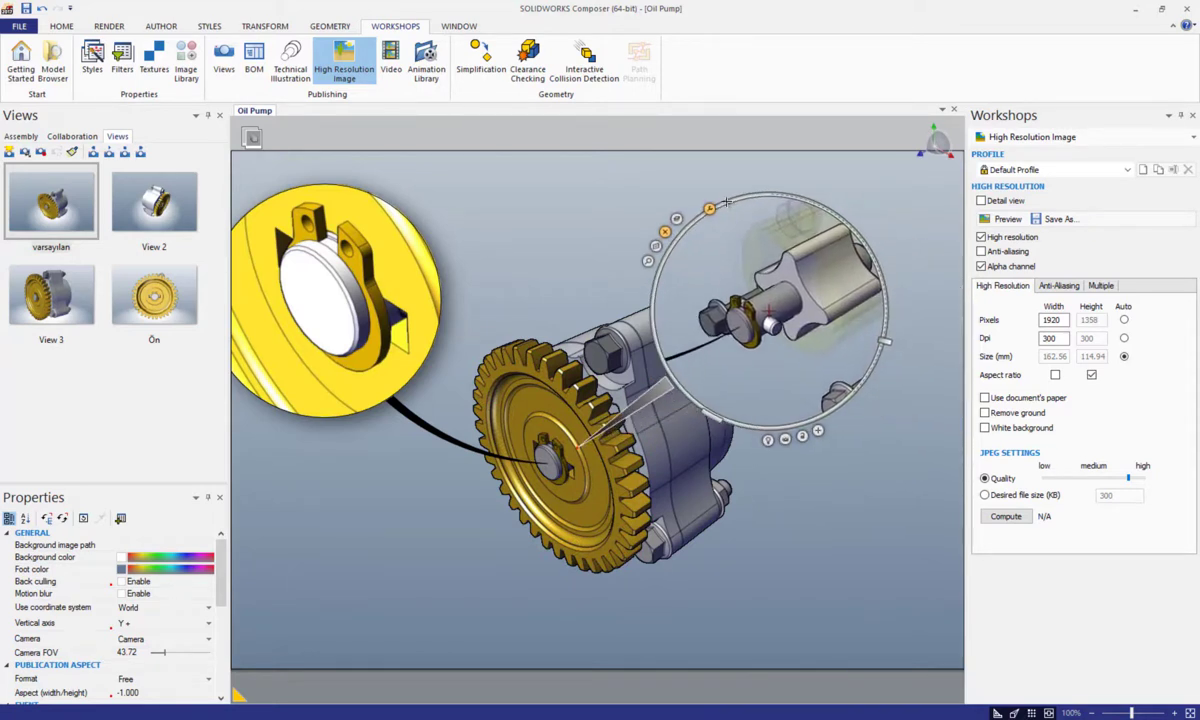
pyautogui.click(1191, 116)
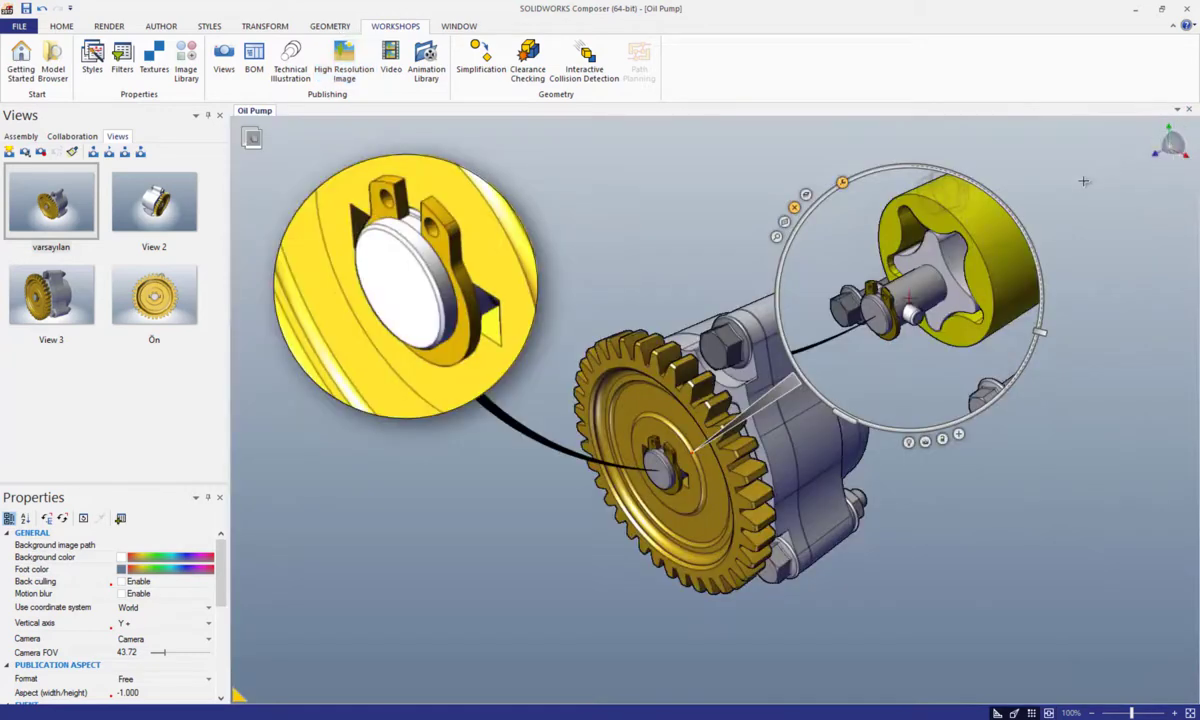
# Cut a locked-depth Digger cross-section through the gear, then turn the pump gear-forward.
pyautogui.moveTo(1045, 331); pyautogui.dragTo(1023, 372)
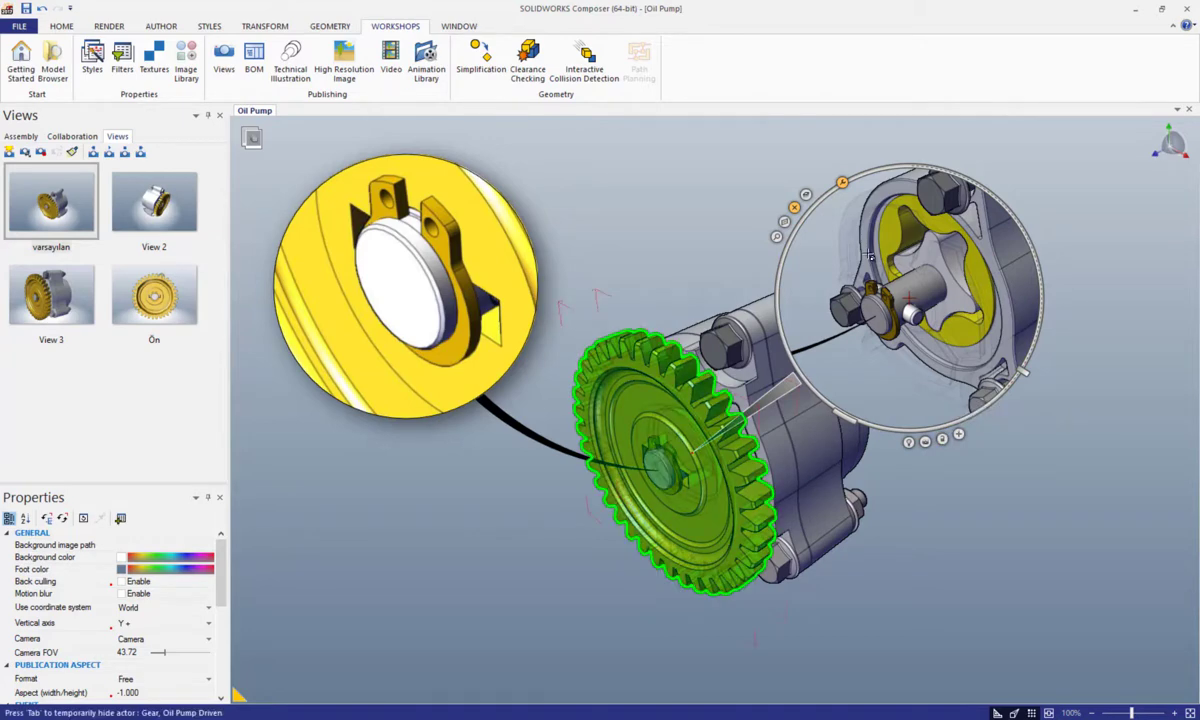
pyautogui.moveTo(795, 196); pyautogui.dragTo(783, 221)
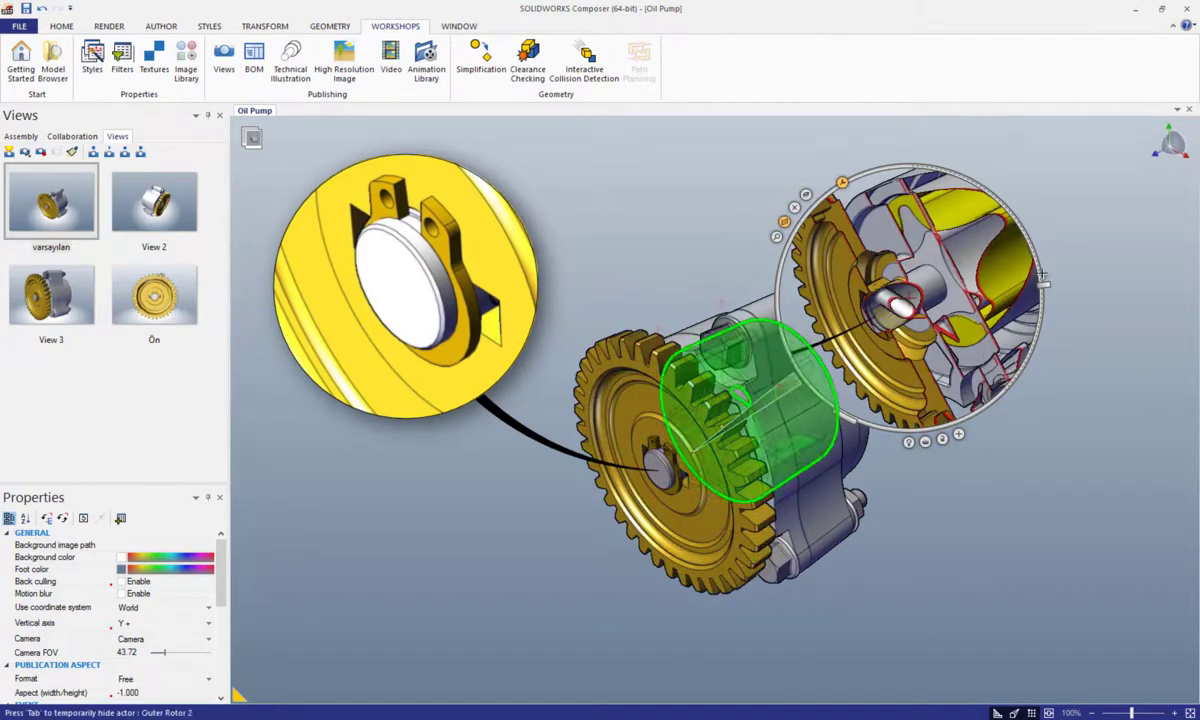
pyautogui.moveTo(1044, 285)
pyautogui.mouseDown()
pyautogui.moveTo(1103, 297)
pyautogui.moveTo(1044, 308)
pyautogui.mouseUp()
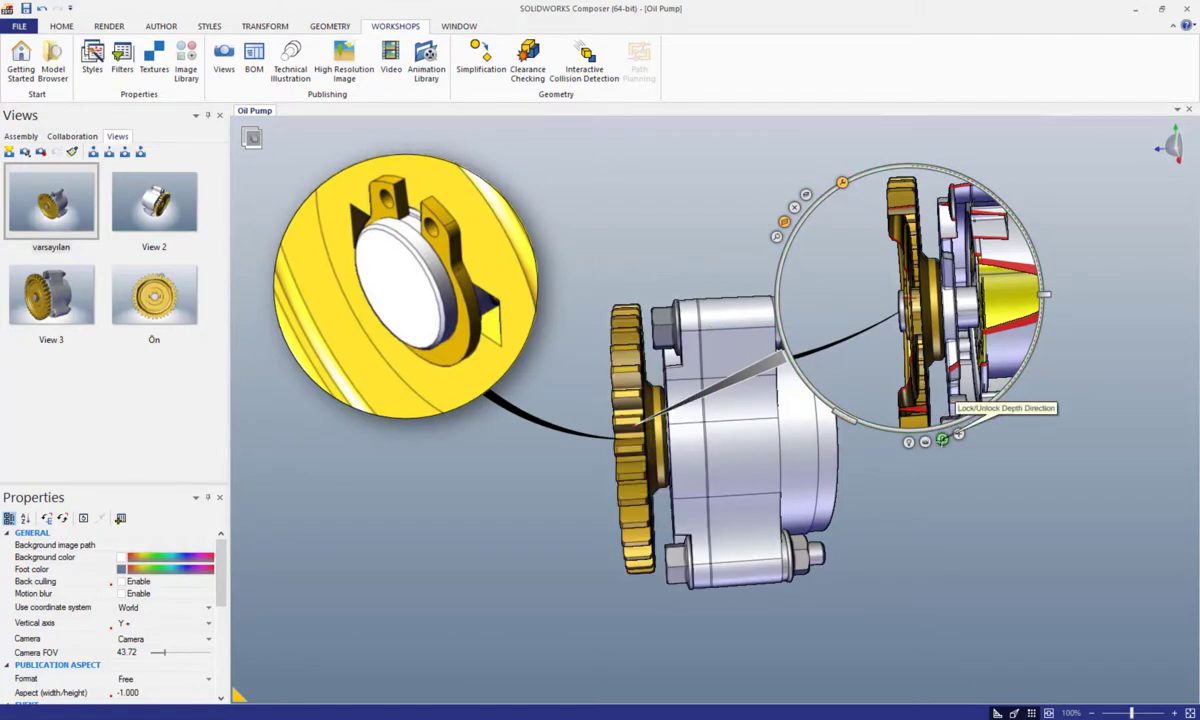
pyautogui.click(943, 440)
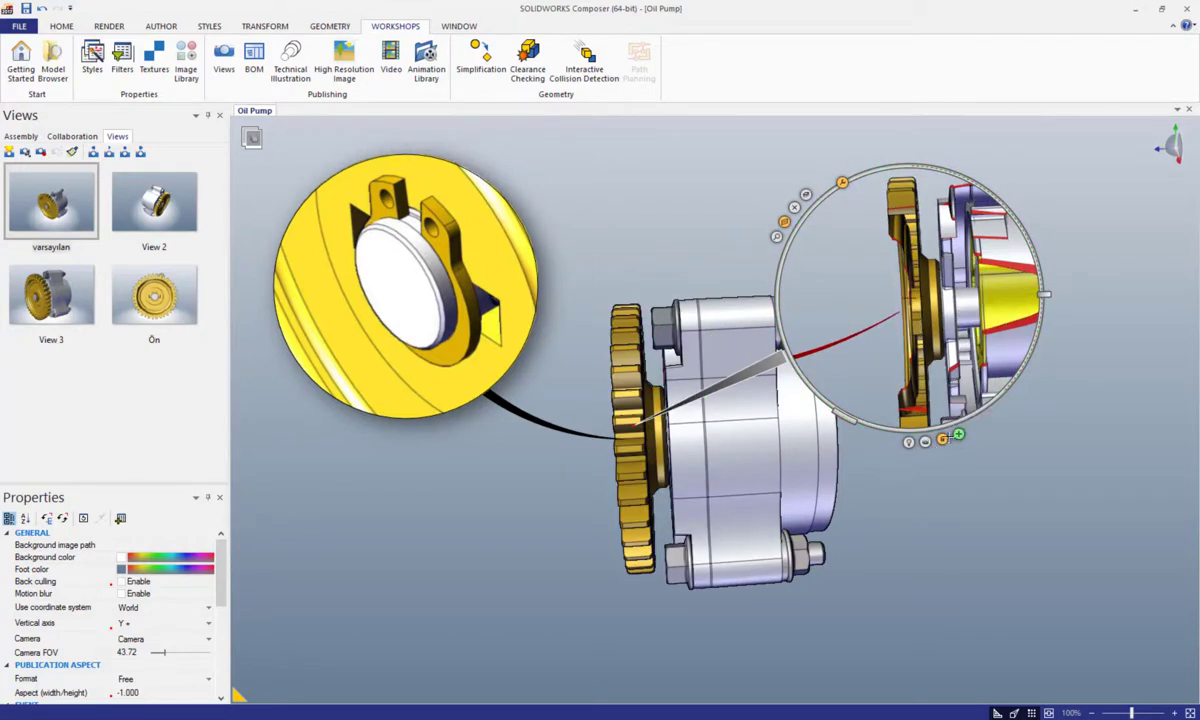
pyautogui.moveTo(908, 497)
pyautogui.mouseDown()
pyautogui.moveTo(988, 476)
pyautogui.moveTo(977, 481)
pyautogui.mouseUp()
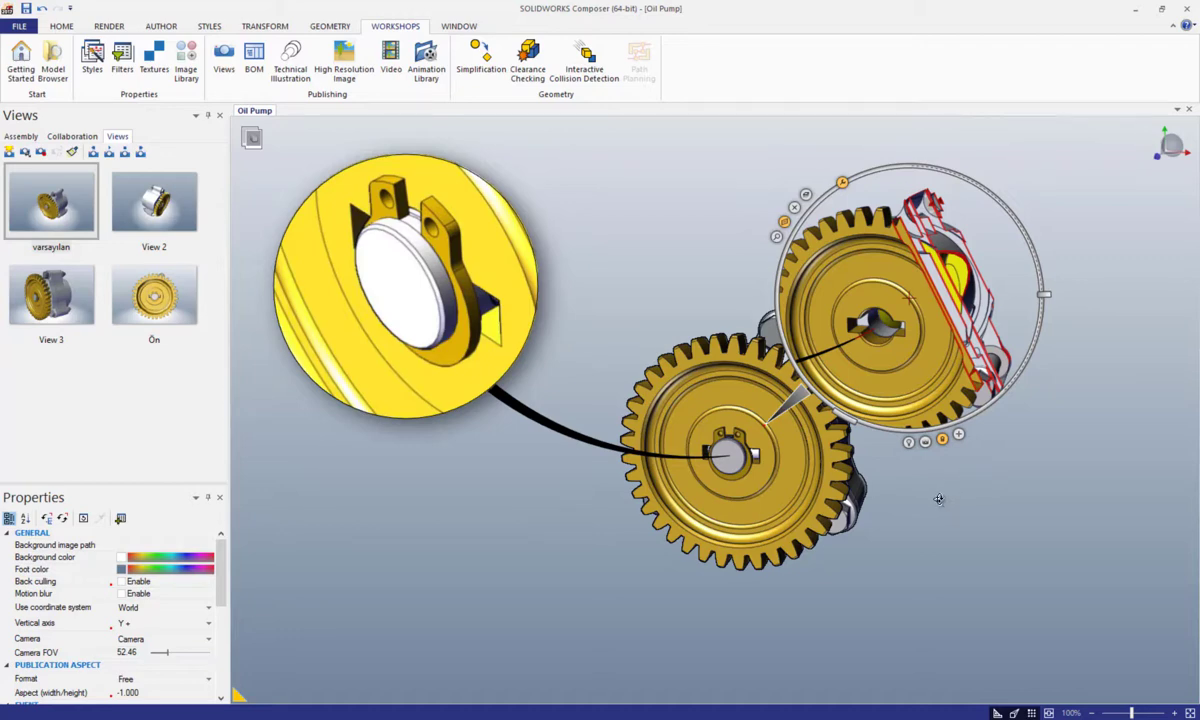
pyautogui.moveTo(938, 499)
pyautogui.mouseDown()
pyautogui.moveTo(873, 498)
pyautogui.moveTo(935, 498)
pyautogui.mouseUp()
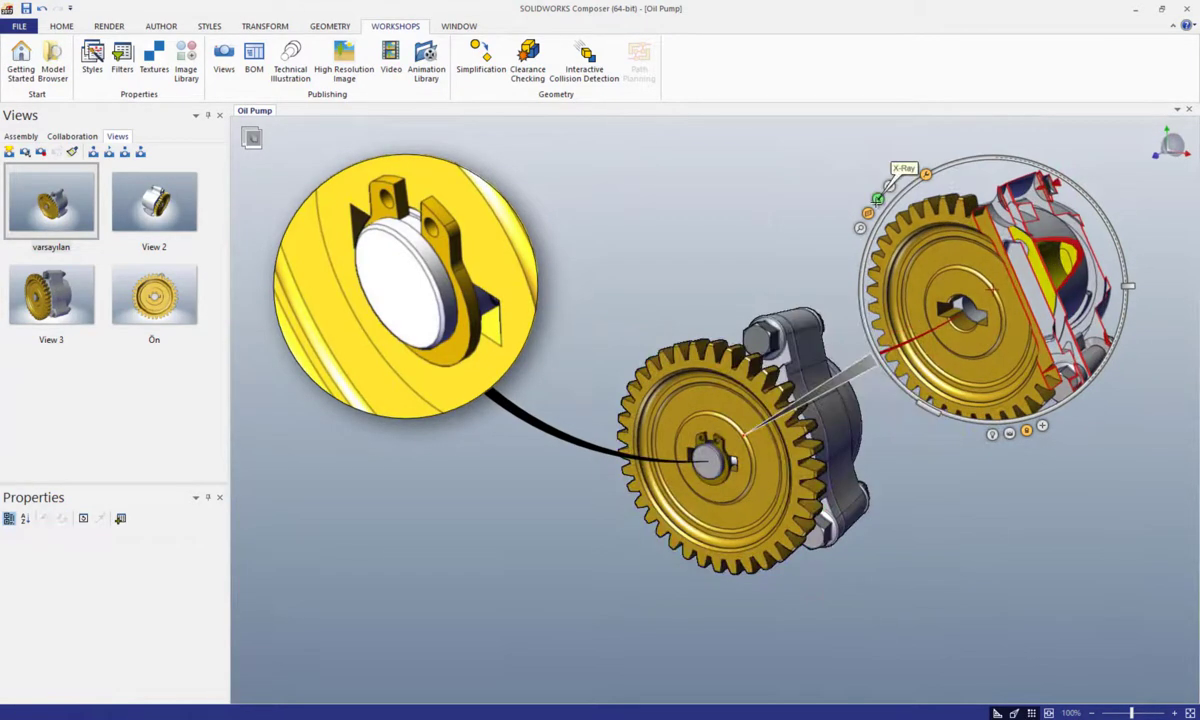
# Capture an X-ray cutaway of the yellow rotor as a 2D image, then reopen High Resolution Image settings.
pyautogui.click(877, 199)
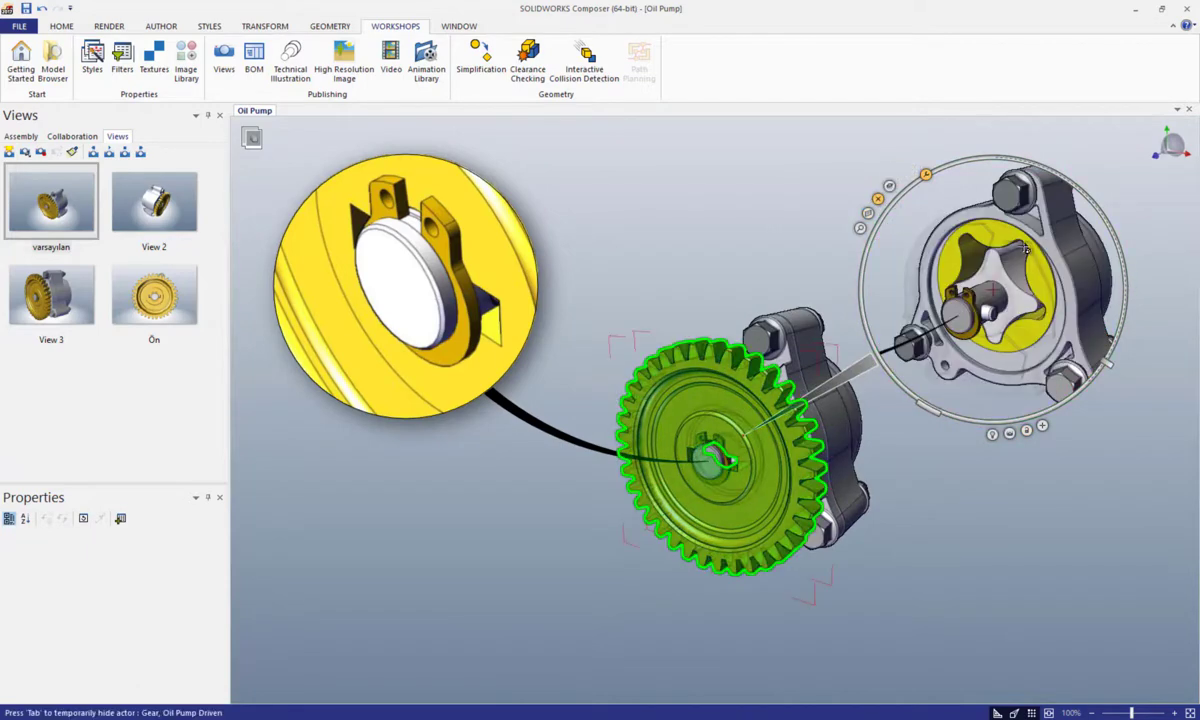
pyautogui.moveTo(1118, 368); pyautogui.dragTo(1122, 364)
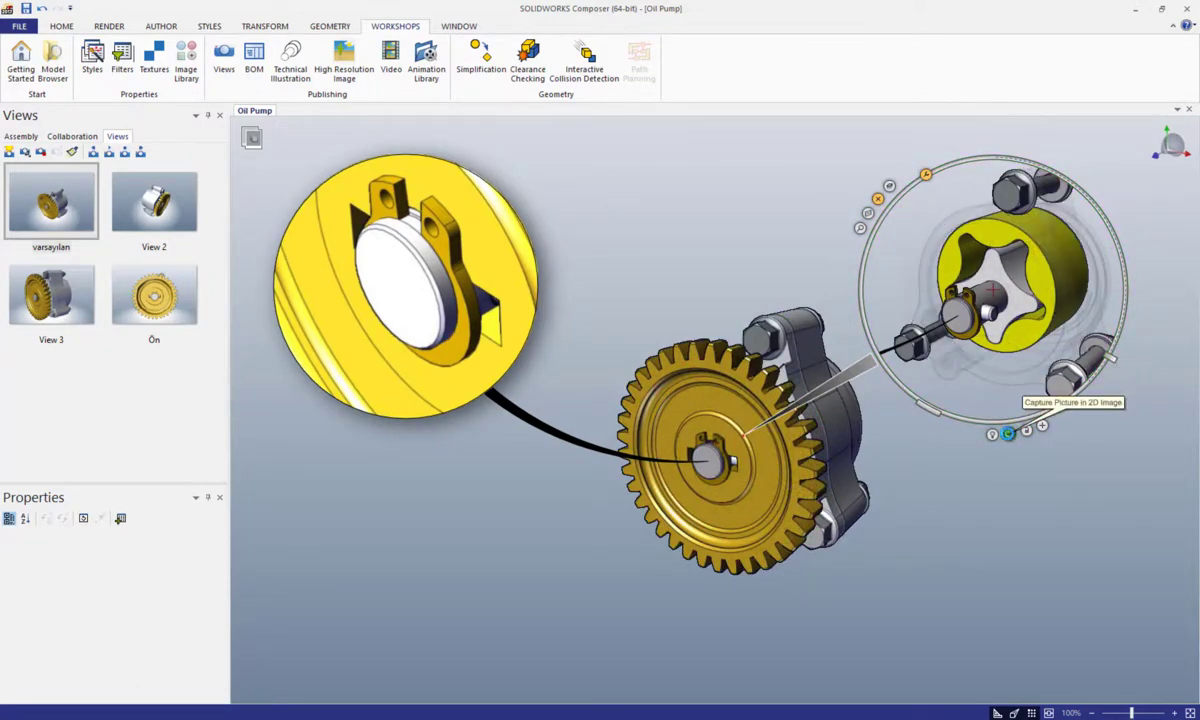
pyautogui.click(1008, 433)
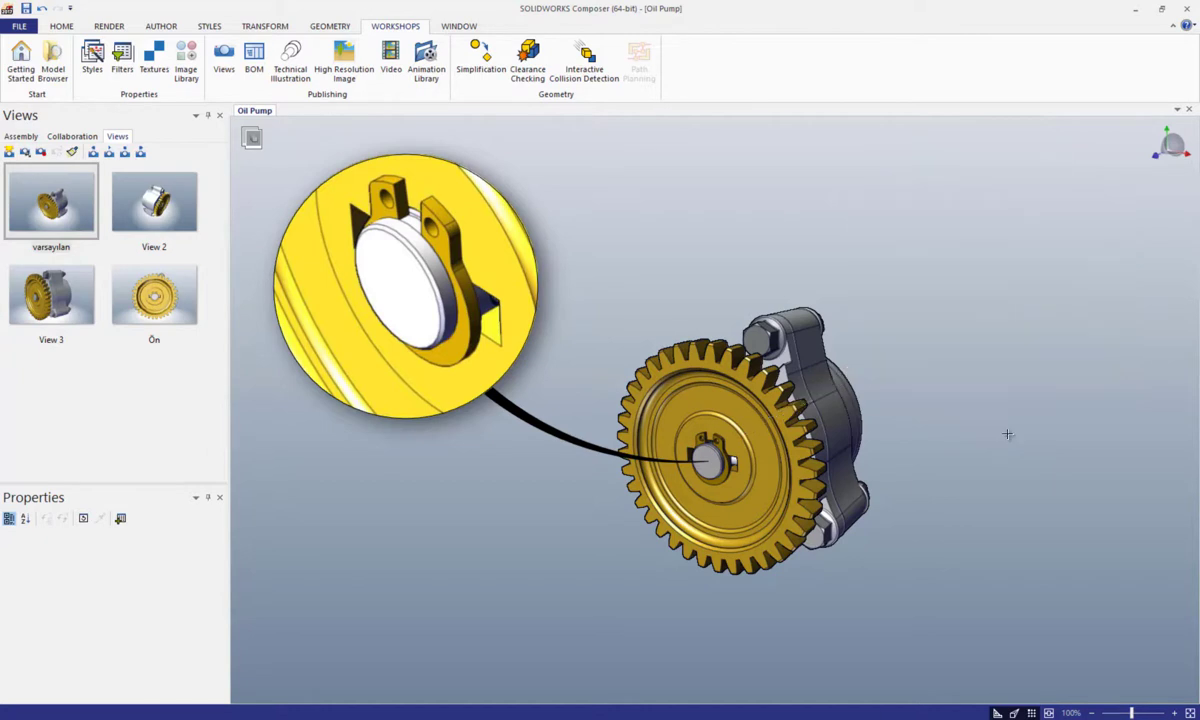
pyautogui.click(1011, 488)
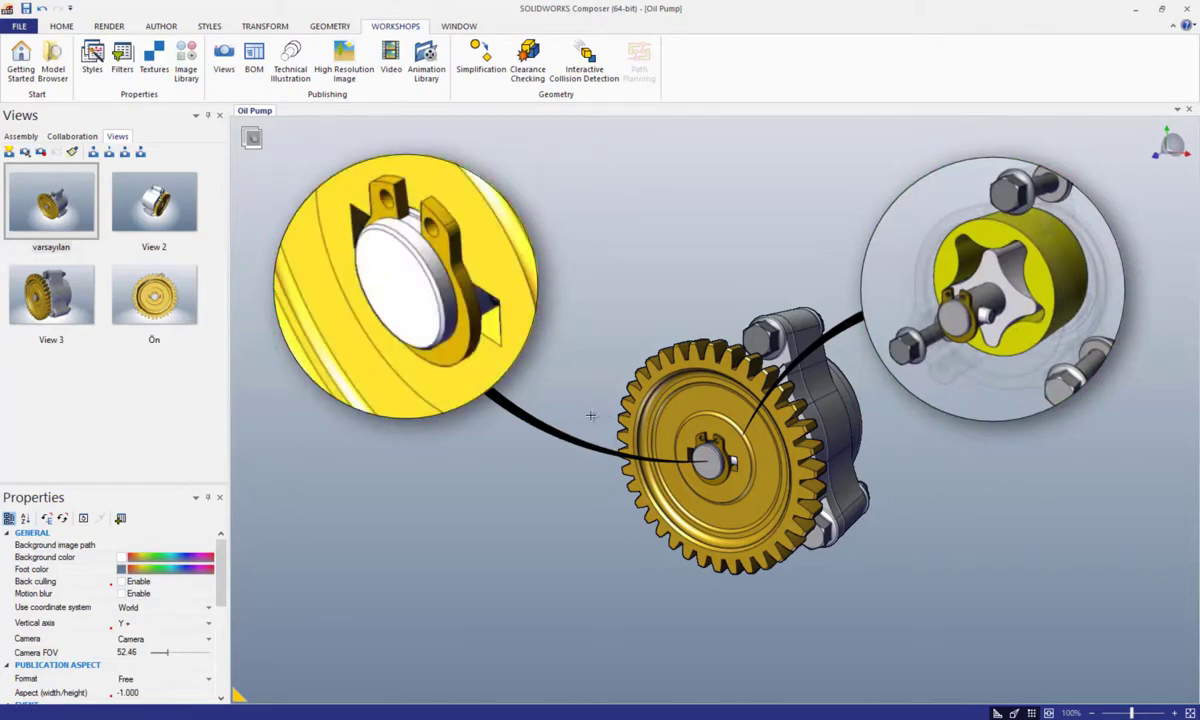
pyautogui.click(343, 62)
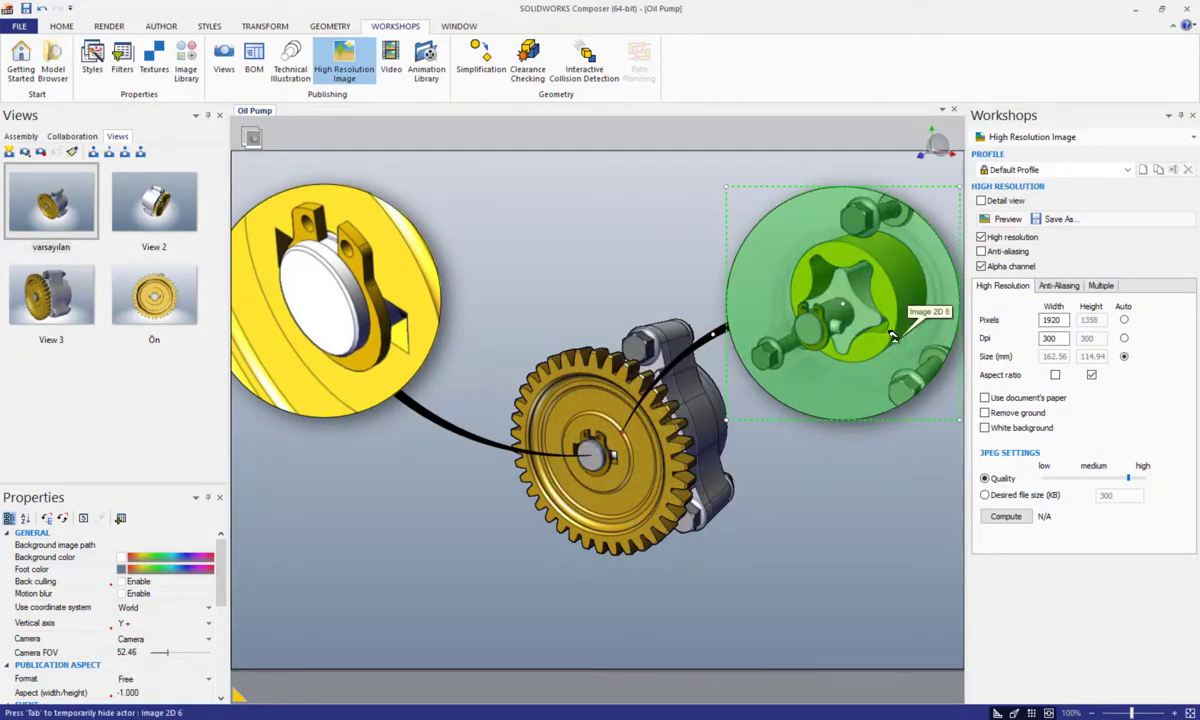
# Nudge Image 2D 6 up-left and save the scene as View 5.
pyautogui.moveTo(780, 374); pyautogui.dragTo(782, 386)
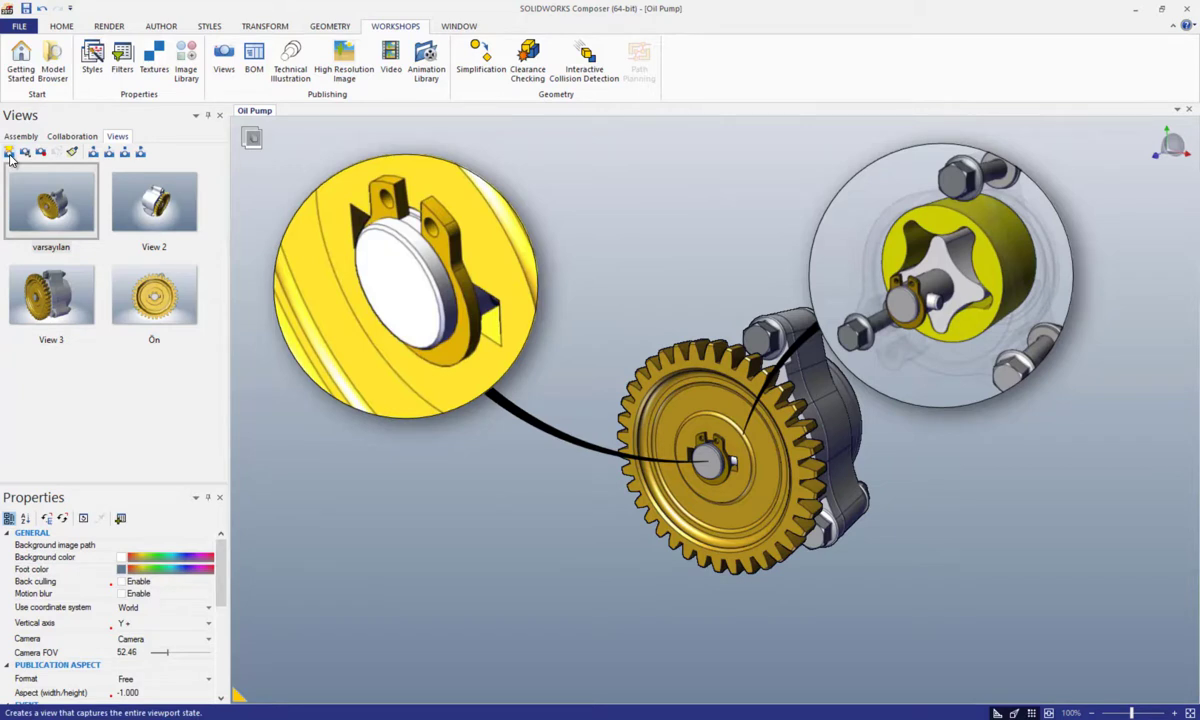
pyautogui.click(9, 152)
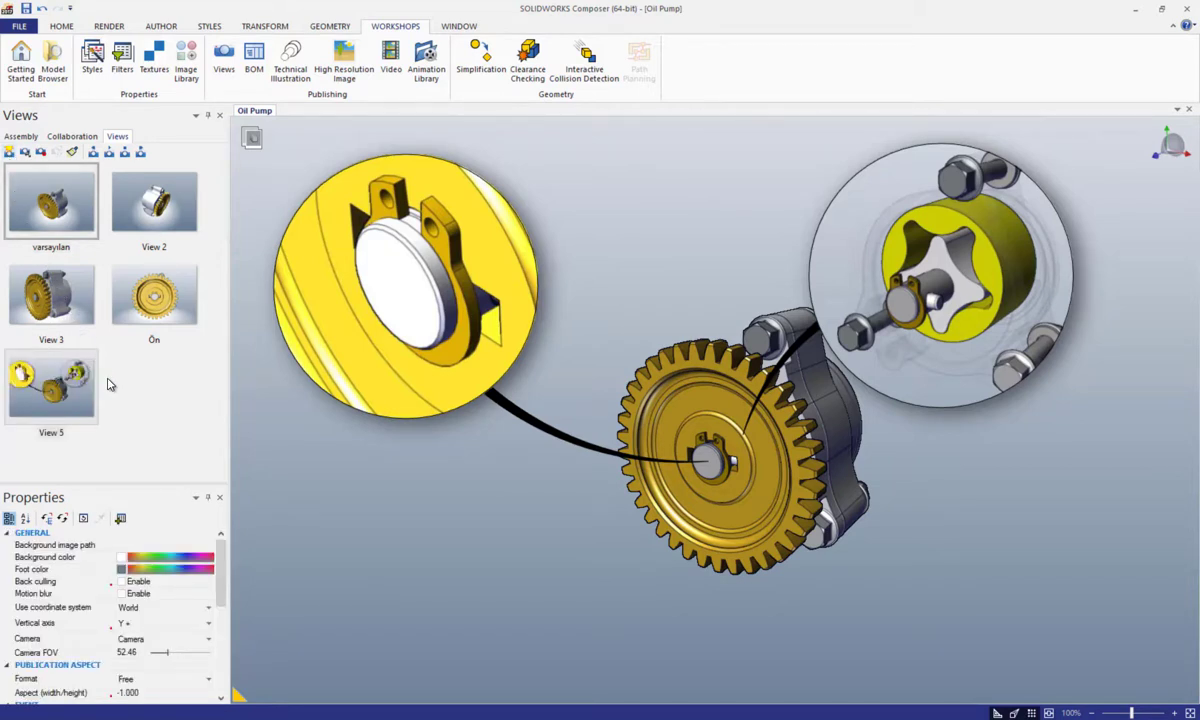